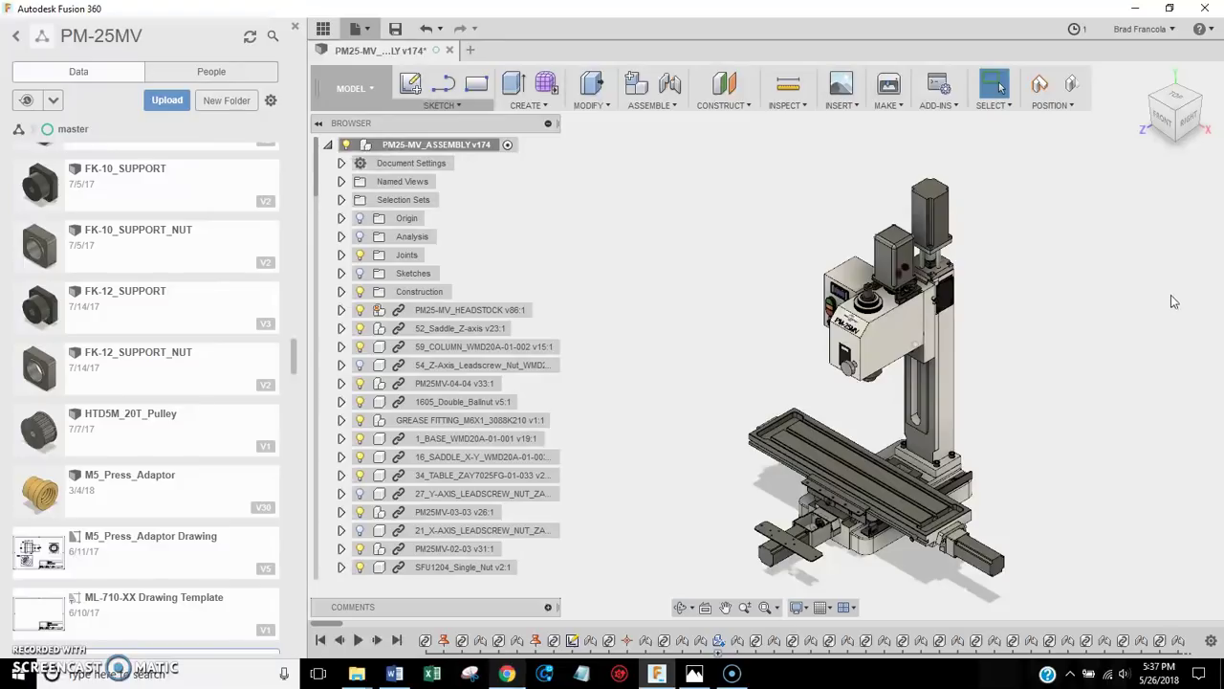
# Switch to Chrome and examine the shared PM25-MV_ASSEMBLY model from its front, lower and right-hand sides
pyautogui.click(1109, 298)
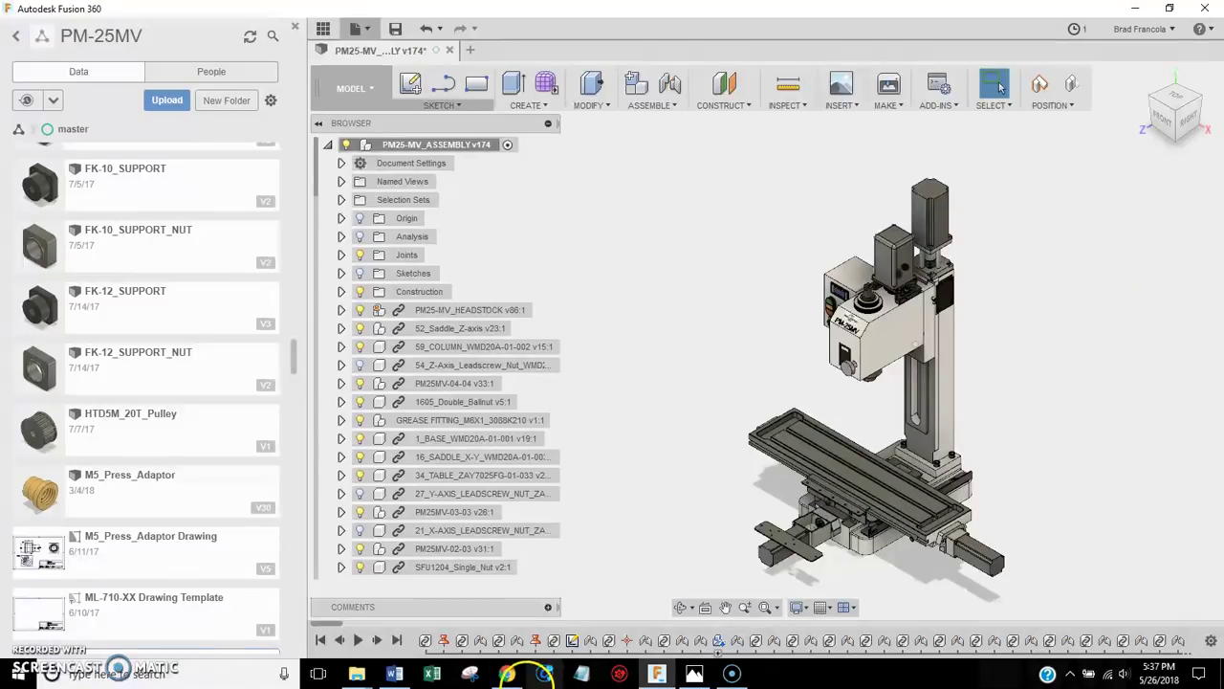
pyautogui.moveTo(507, 673)
pyautogui.click(612, 626)
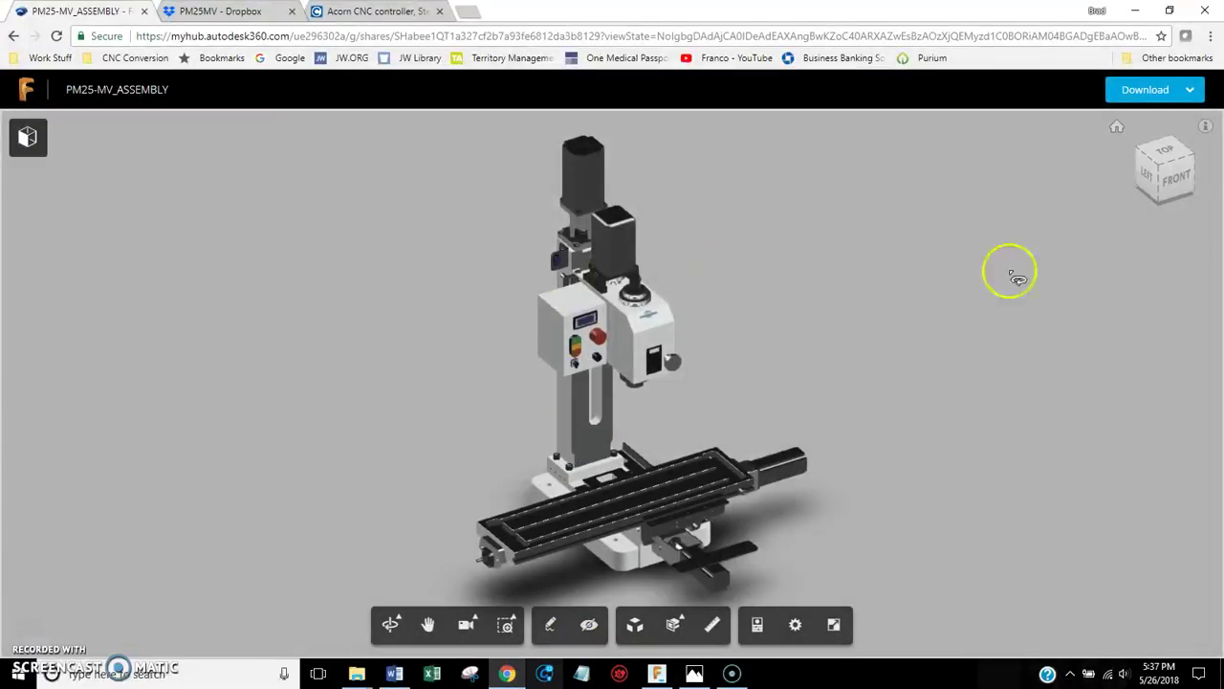
pyautogui.click(1172, 177)
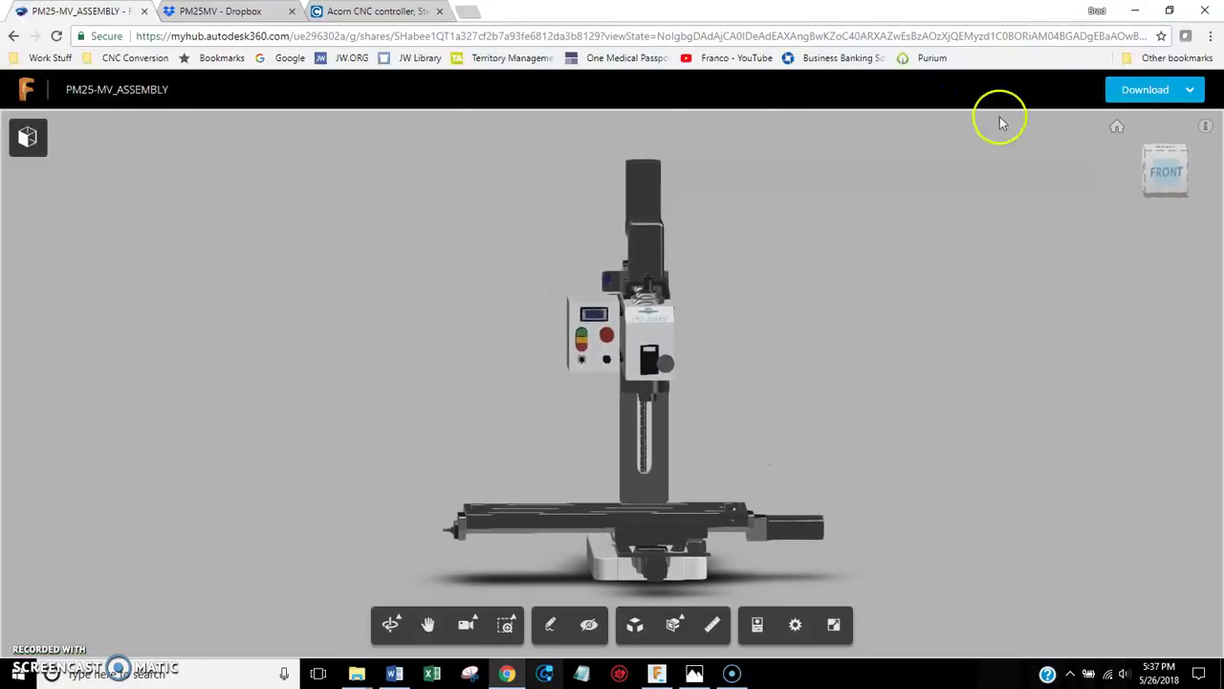
pyautogui.click(1160, 168)
pyautogui.moveTo(1083, 92); pyautogui.dragTo(1221, 127)
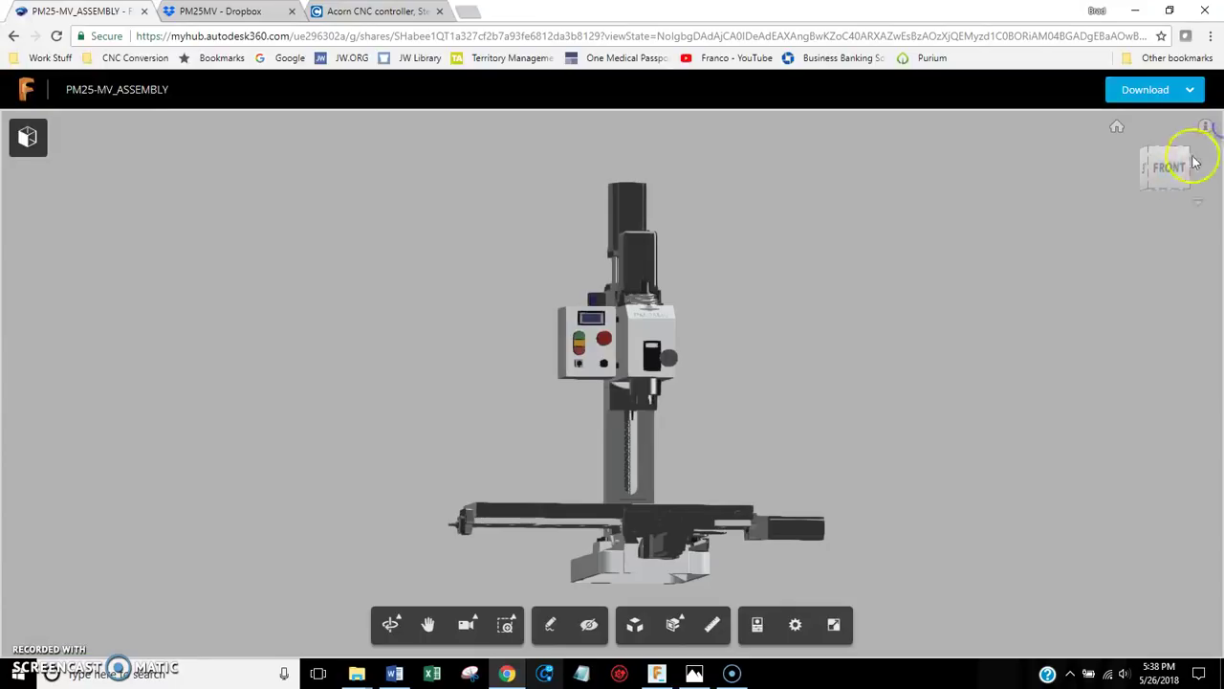
pyautogui.click(1154, 180)
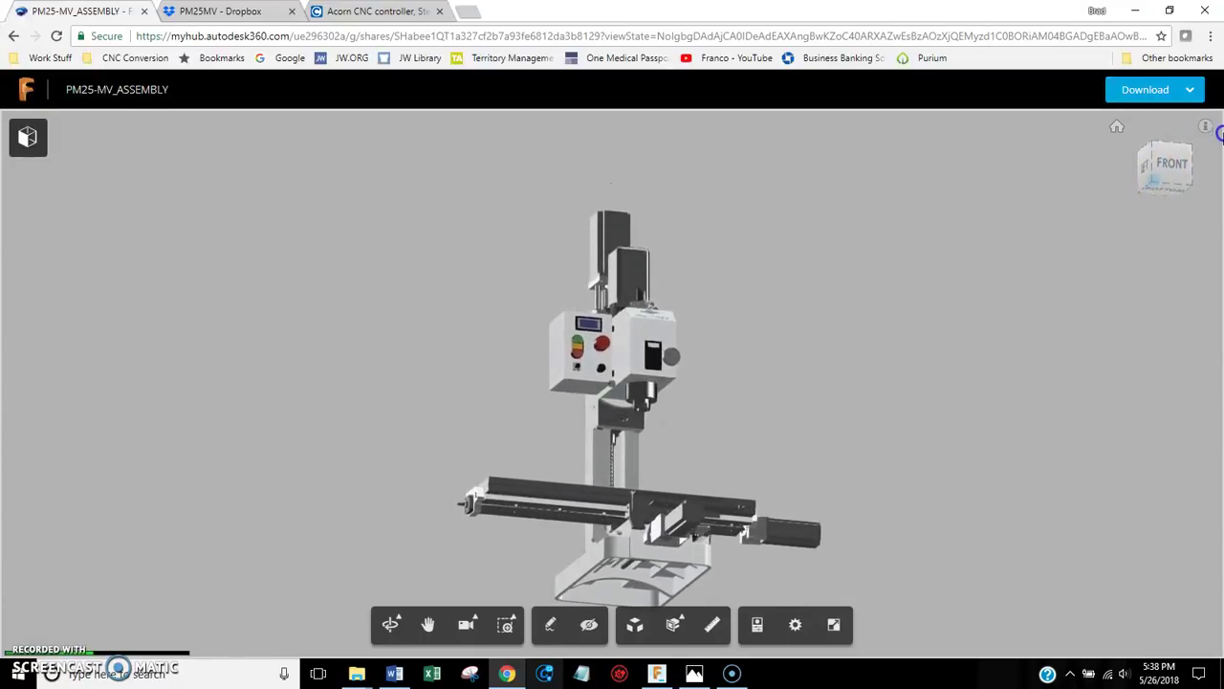
pyautogui.moveTo(1220, 135); pyautogui.dragTo(692, 284)
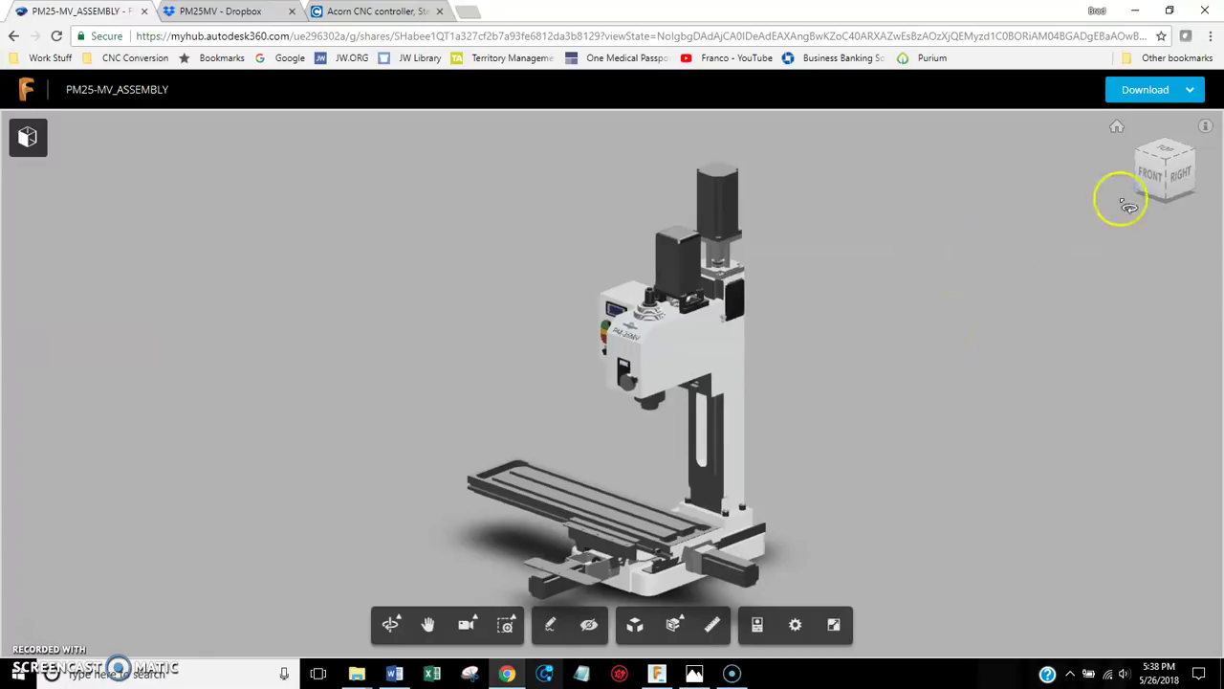
pyautogui.click(1155, 170)
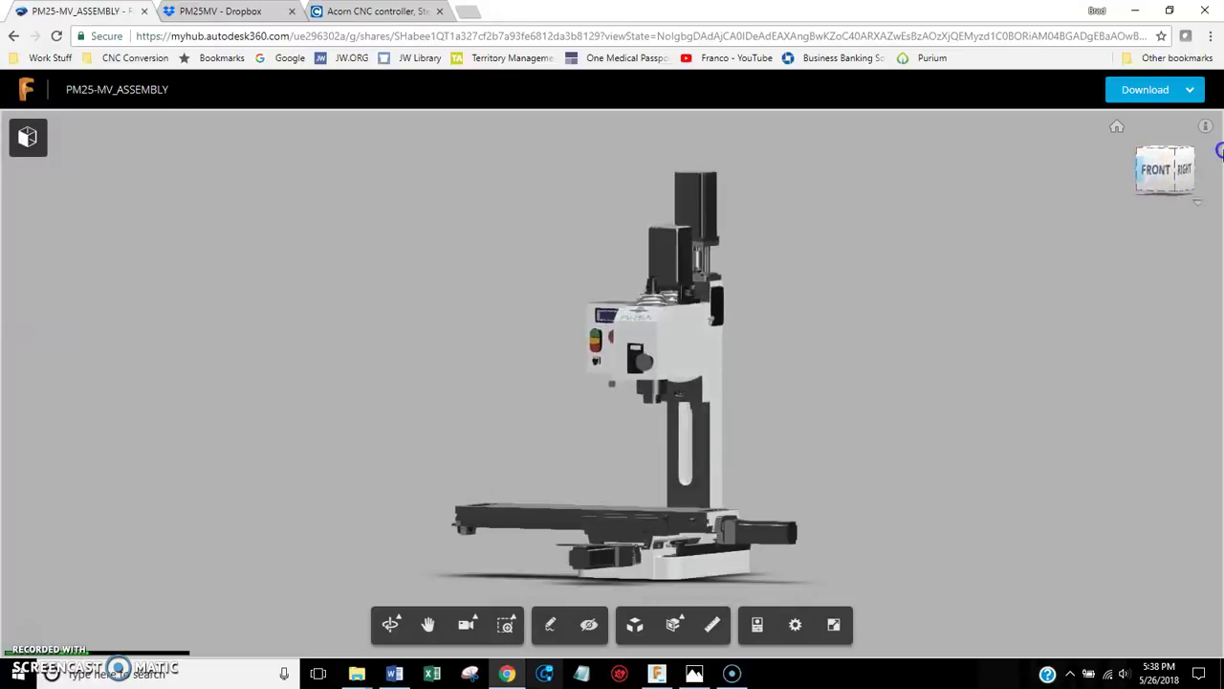
# Examine the underside of the mill's base and table up close, including the ballscrews
pyautogui.moveTo(1060, 240); pyautogui.dragTo(1110, 264)
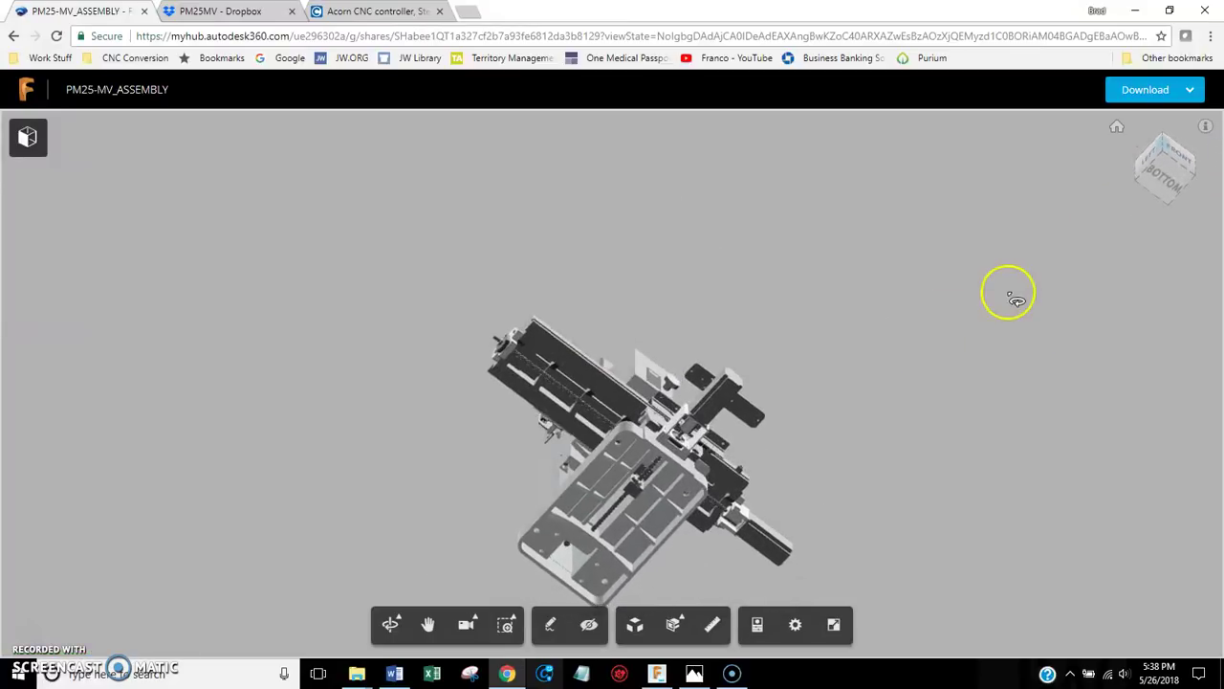
pyautogui.scroll(2, 966, 335)
pyautogui.scroll(-5, 705, 462)
pyautogui.scroll(-4, 708, 456)
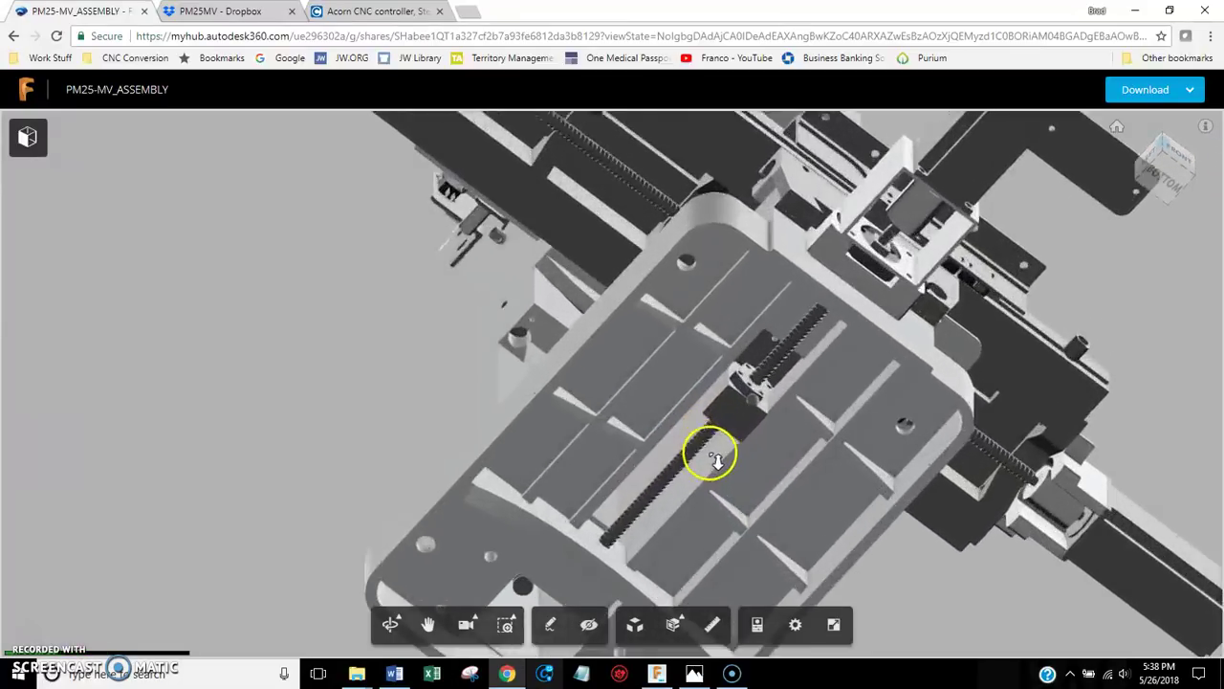
pyautogui.moveTo(724, 409); pyautogui.dragTo(641, 517)
pyautogui.scroll(-8, 639, 515)
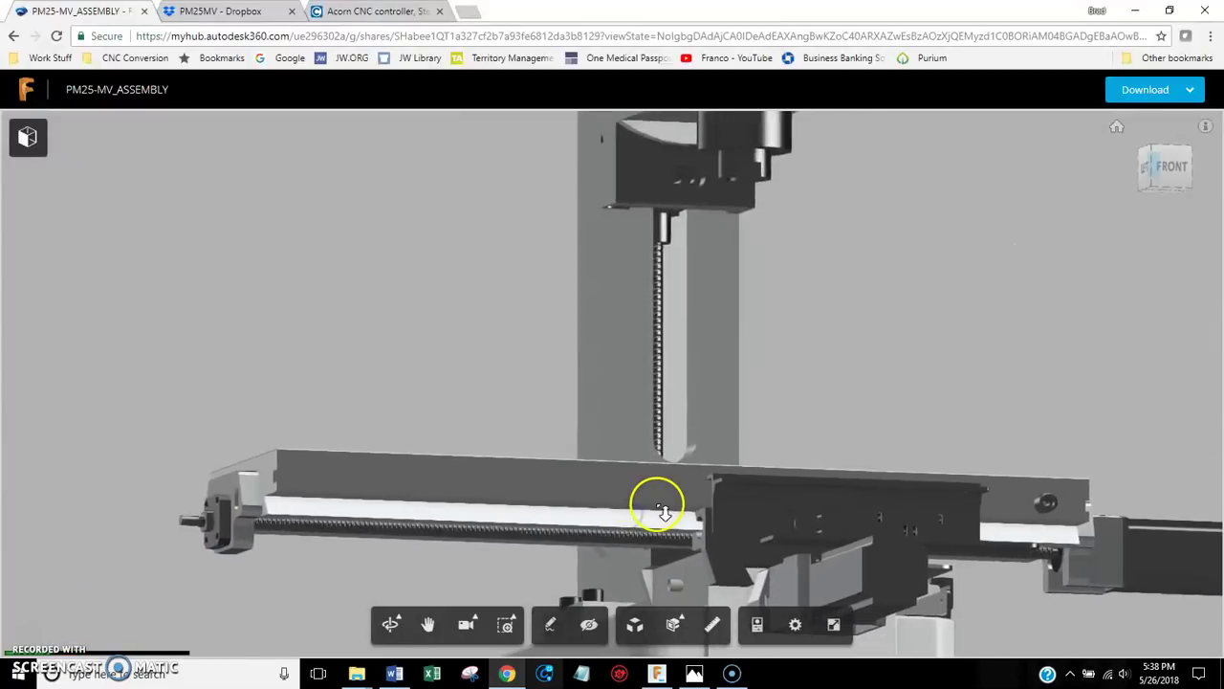
pyautogui.moveTo(739, 428); pyautogui.dragTo(669, 503)
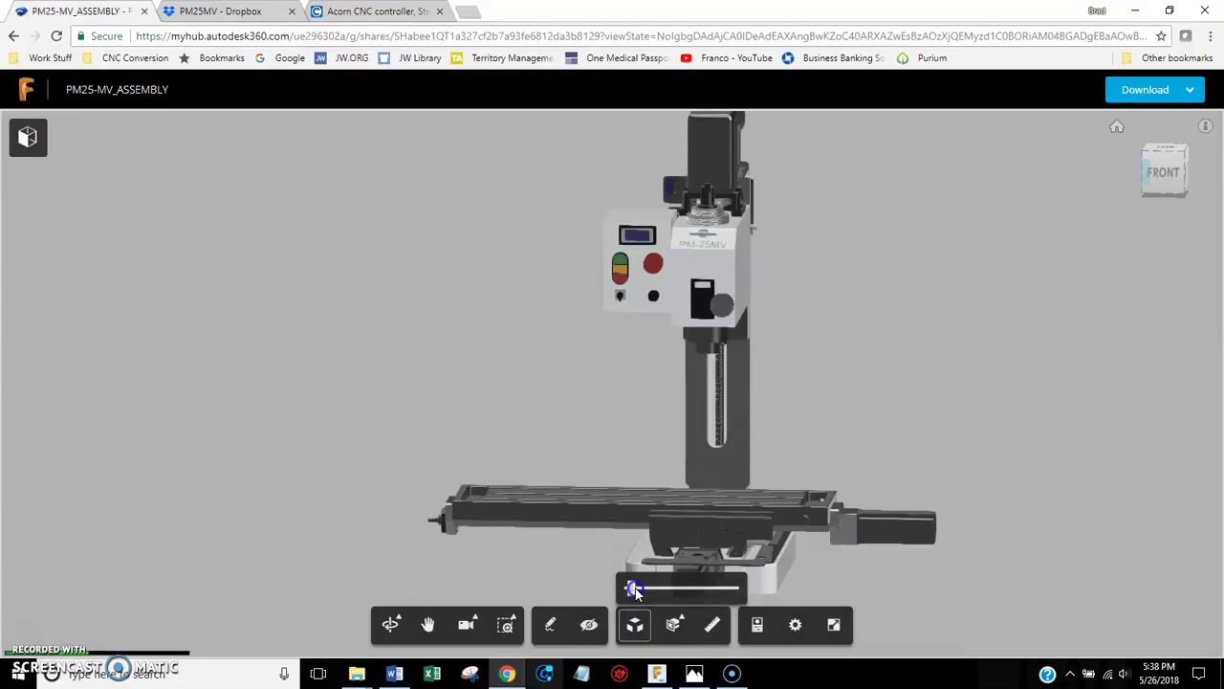
# Explode the assembly fully to examine its separated parts, then collapse it back together
pyautogui.moveTo(631, 591); pyautogui.dragTo(741, 590)
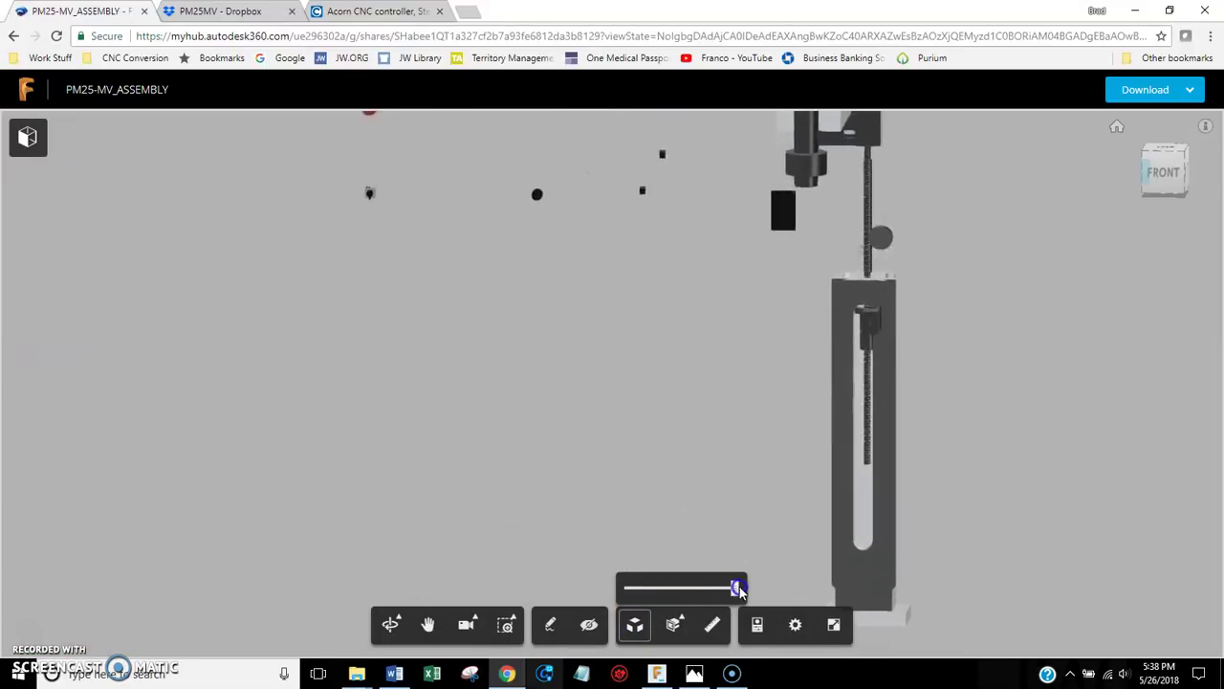
pyautogui.scroll(-10, 756, 350)
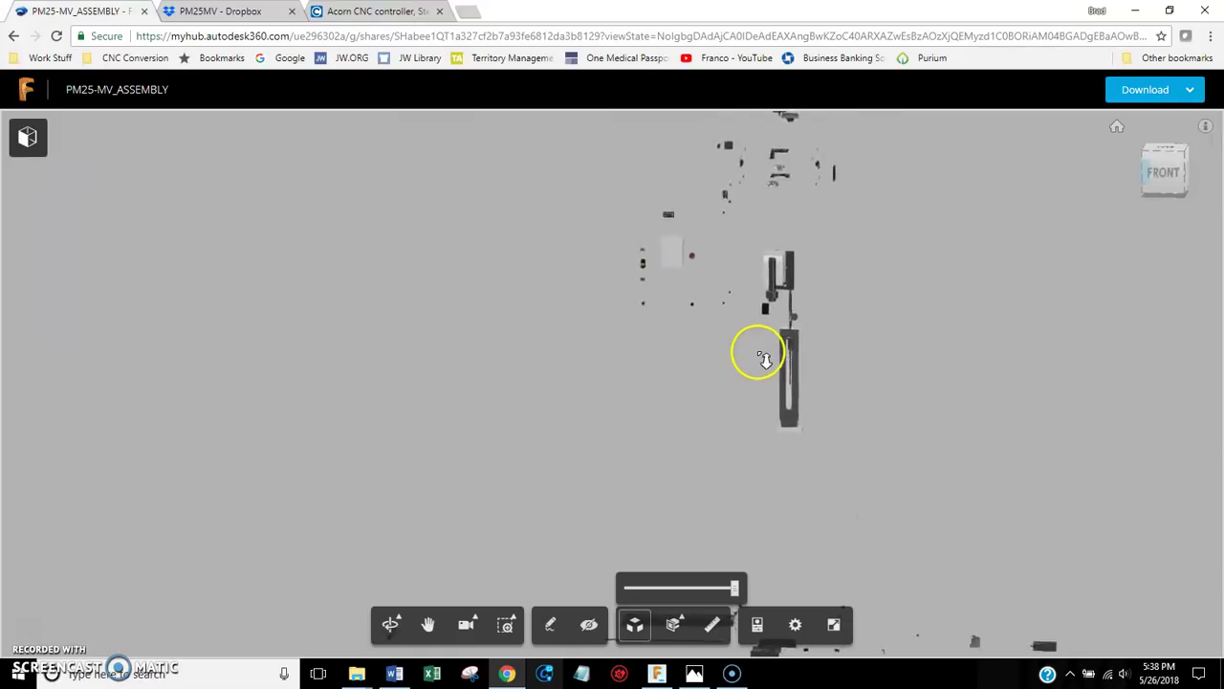
pyautogui.moveTo(800, 353); pyautogui.dragTo(861, 422)
pyautogui.scroll(10, 758, 518)
pyautogui.scroll(-3, 794, 502)
pyautogui.scroll(-3, 863, 421)
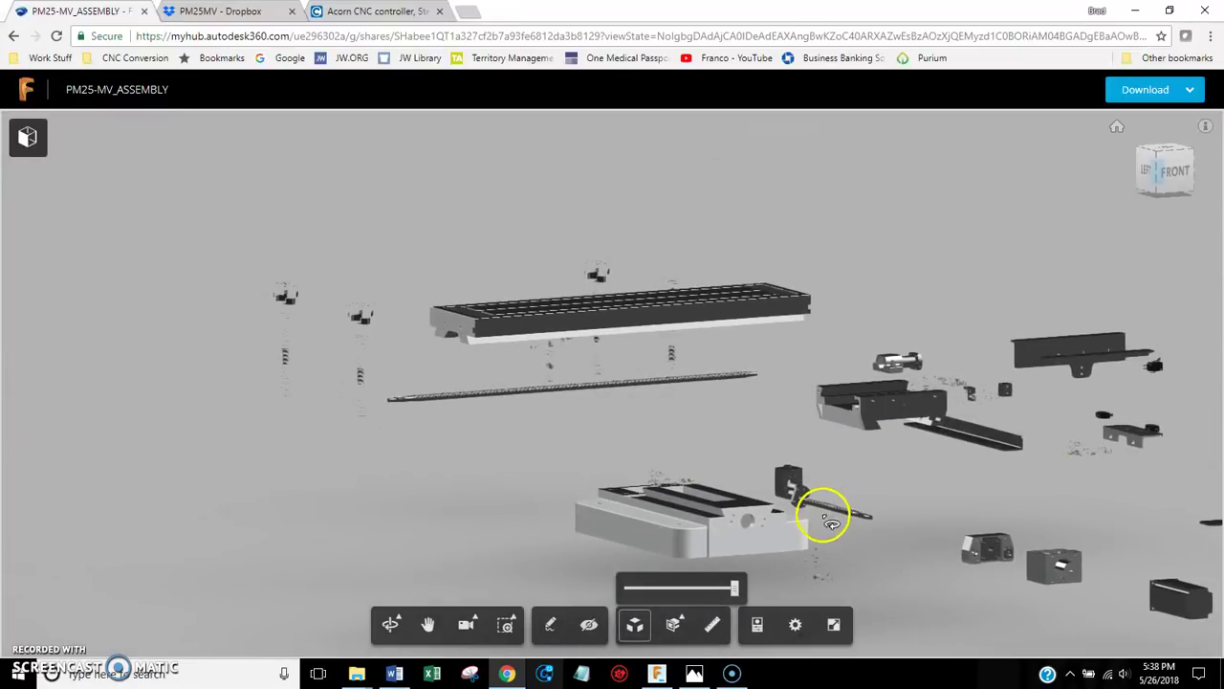
pyautogui.moveTo(733, 590); pyautogui.dragTo(654, 593)
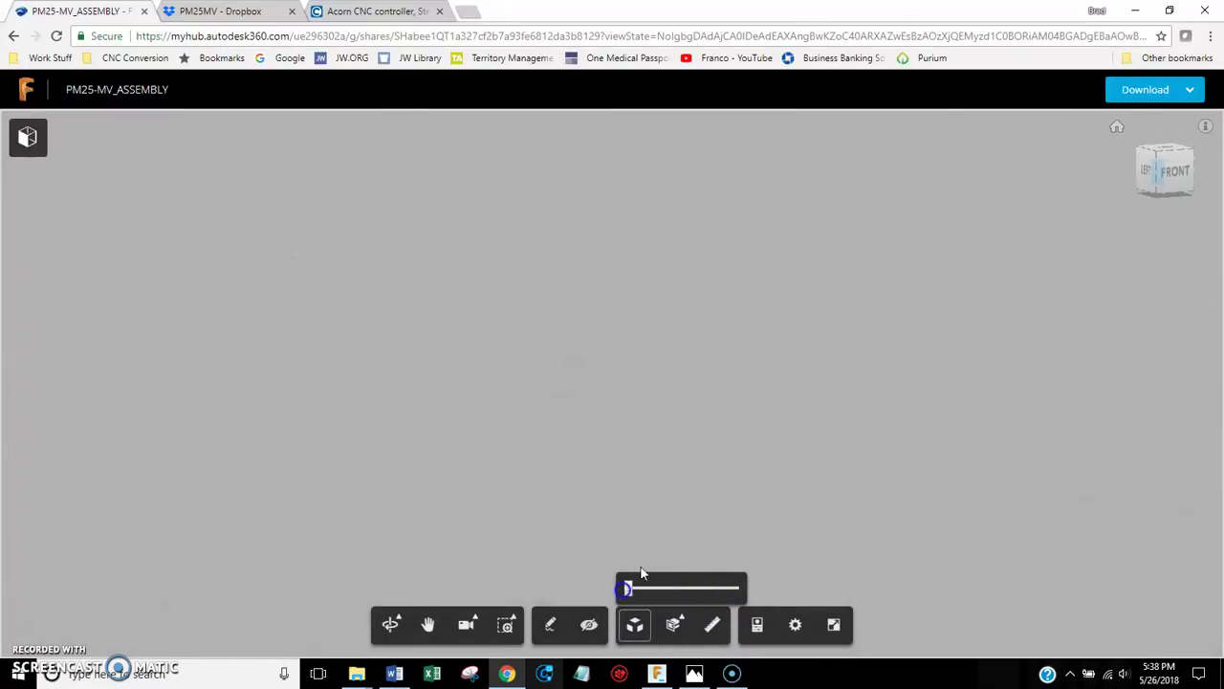
# Orbit the assembly to a top-front-right view and fit it to the view
pyautogui.click(504, 626)
pyautogui.click(505, 583)
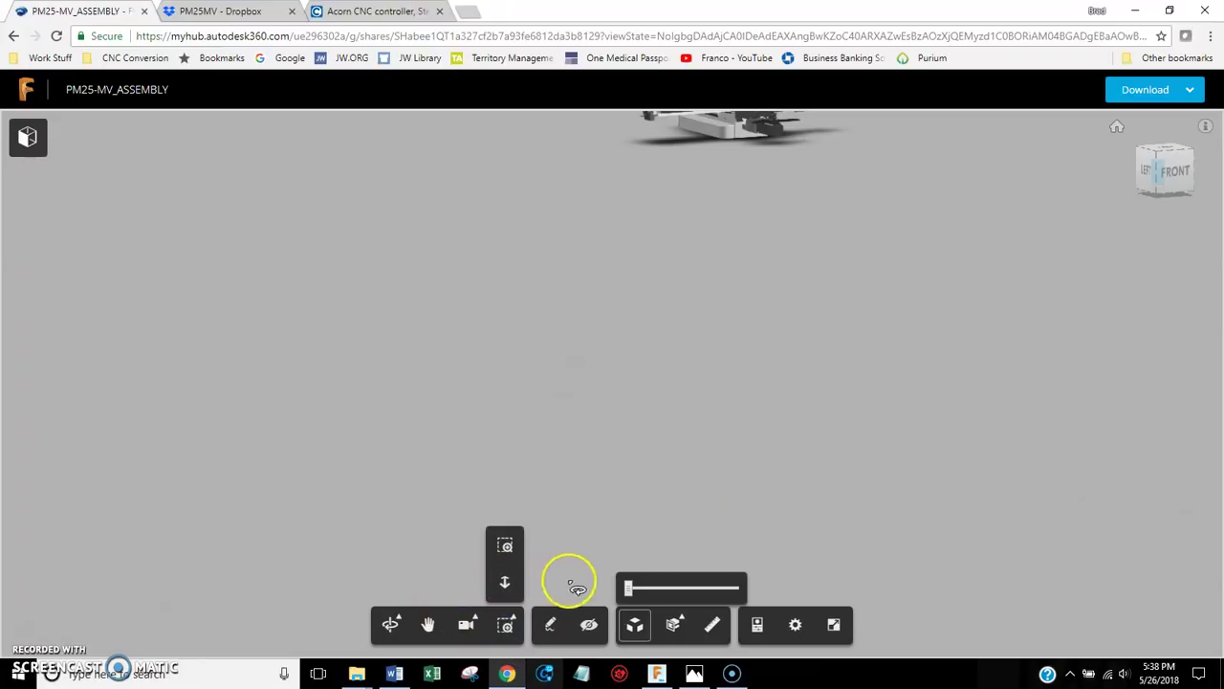
pyautogui.moveTo(661, 473); pyautogui.dragTo(718, 450)
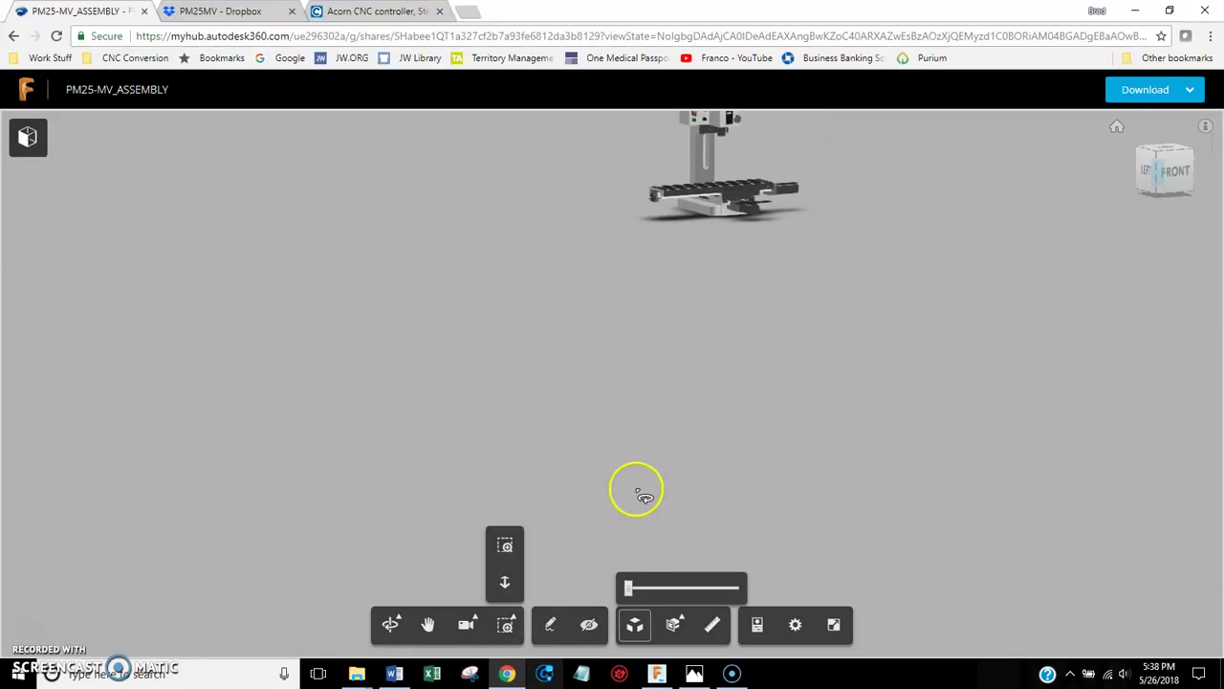
pyautogui.click(505, 582)
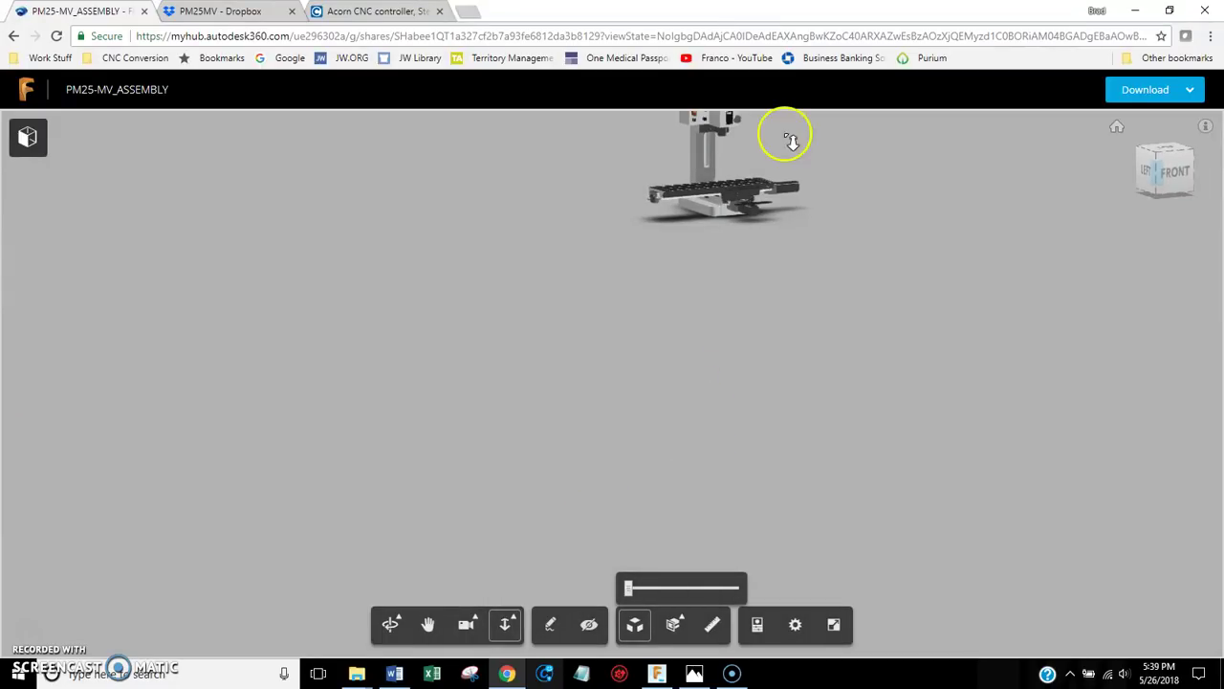
pyautogui.moveTo(781, 185)
pyautogui.mouseDown()
pyautogui.moveTo(770, 268)
pyautogui.moveTo(780, 172)
pyautogui.mouseUp()
pyautogui.click(391, 623)
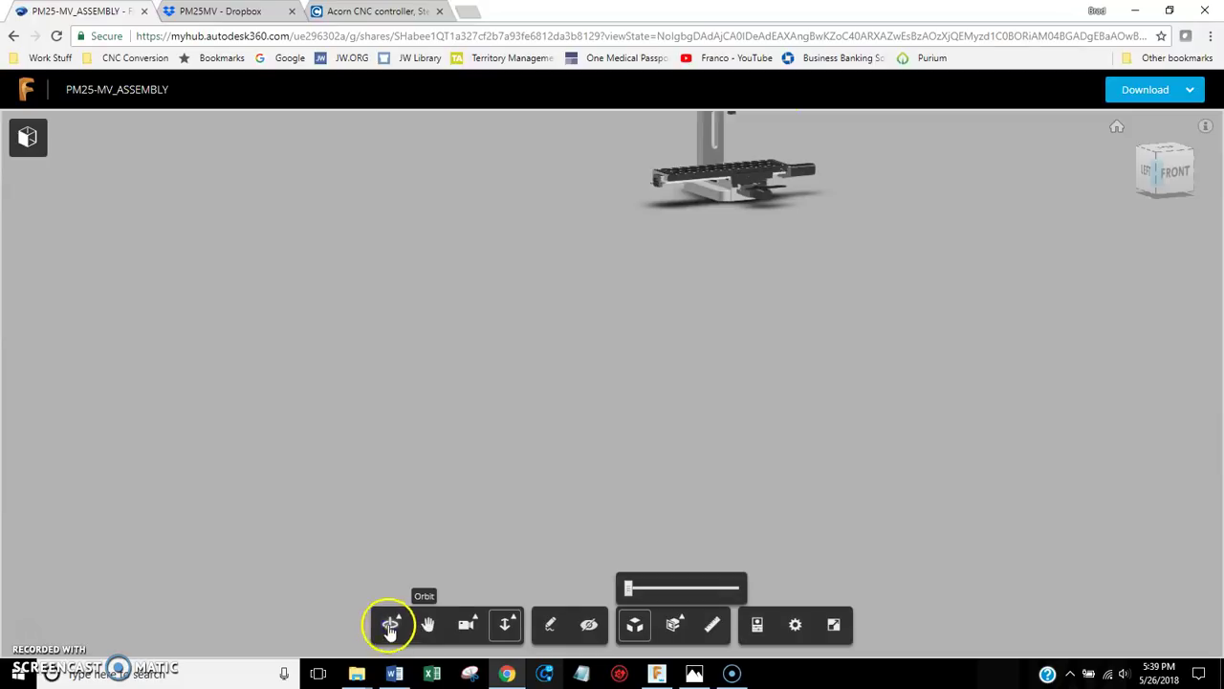
pyautogui.moveTo(607, 481); pyautogui.dragTo(696, 256)
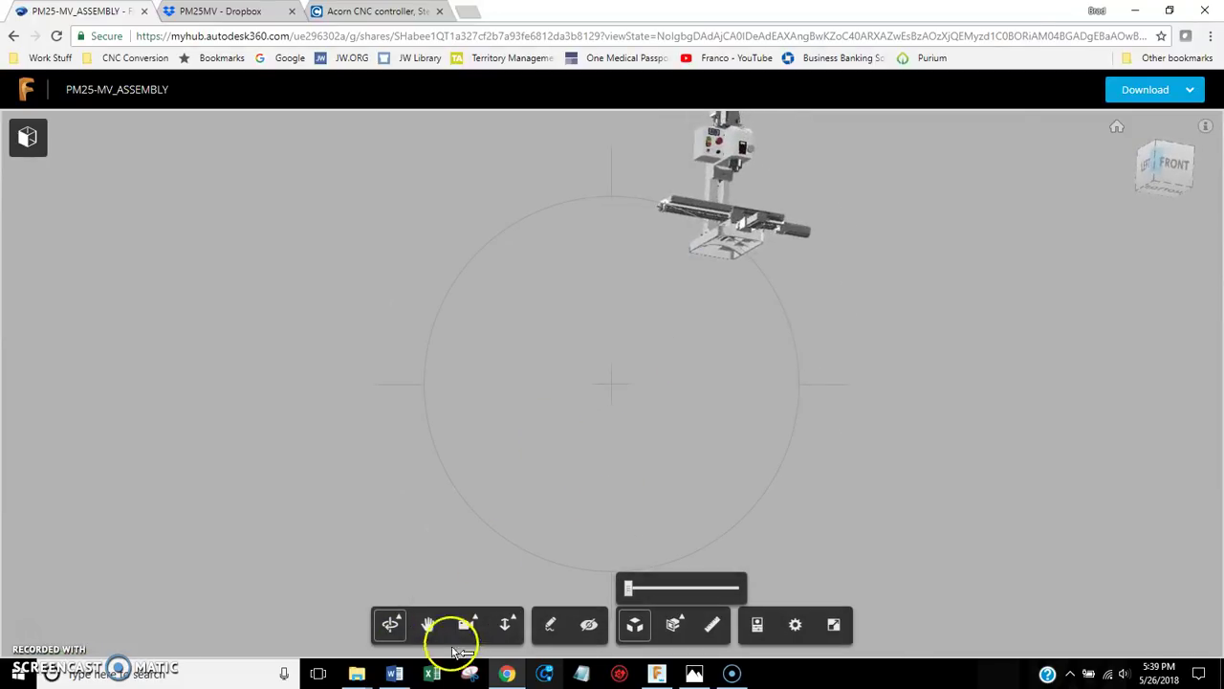
pyautogui.moveTo(694, 308); pyautogui.dragTo(443, 424)
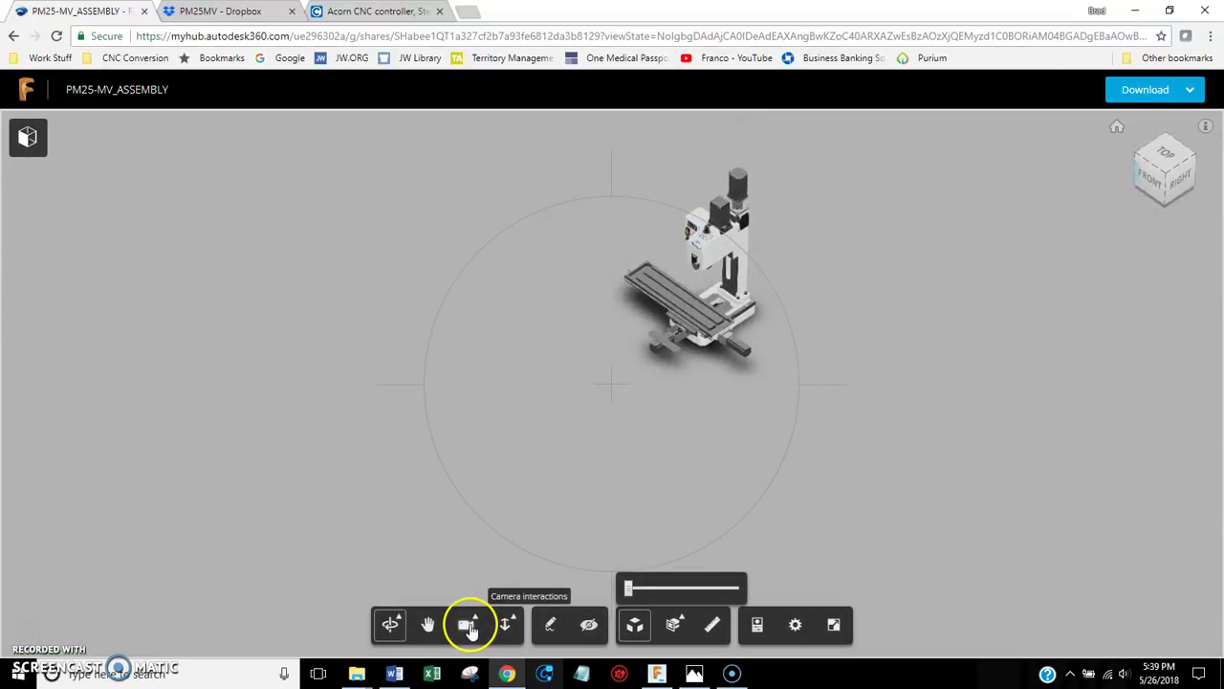
pyautogui.click(471, 625)
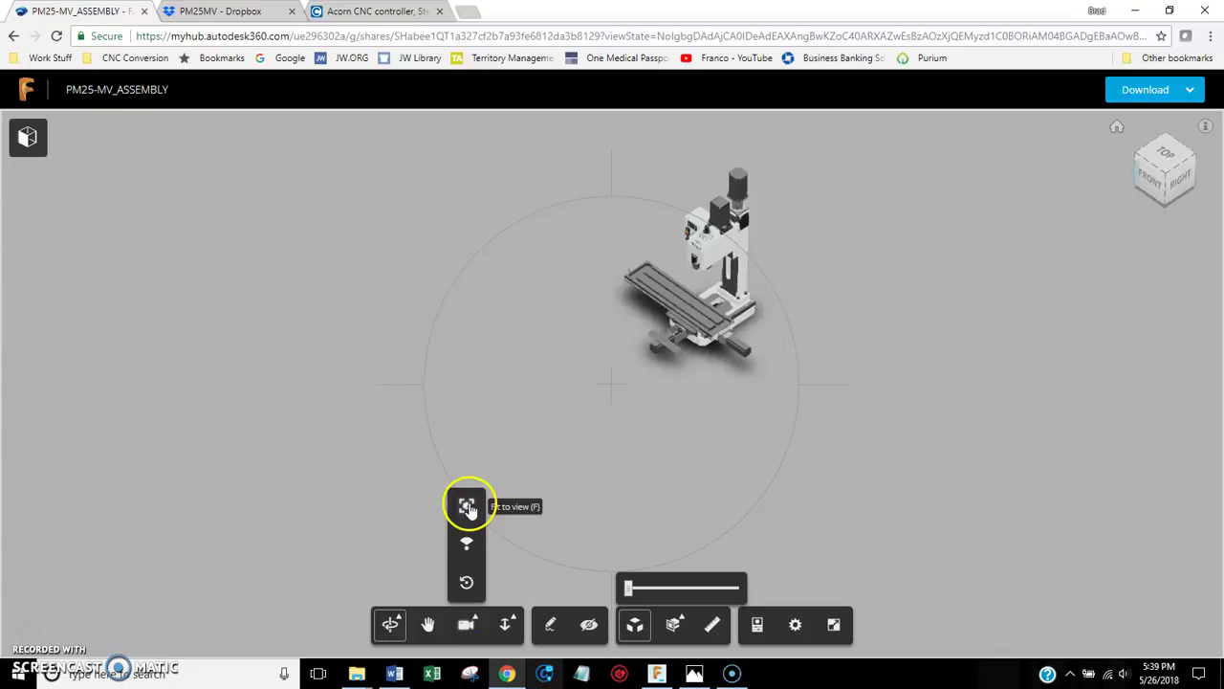
pyautogui.click(468, 508)
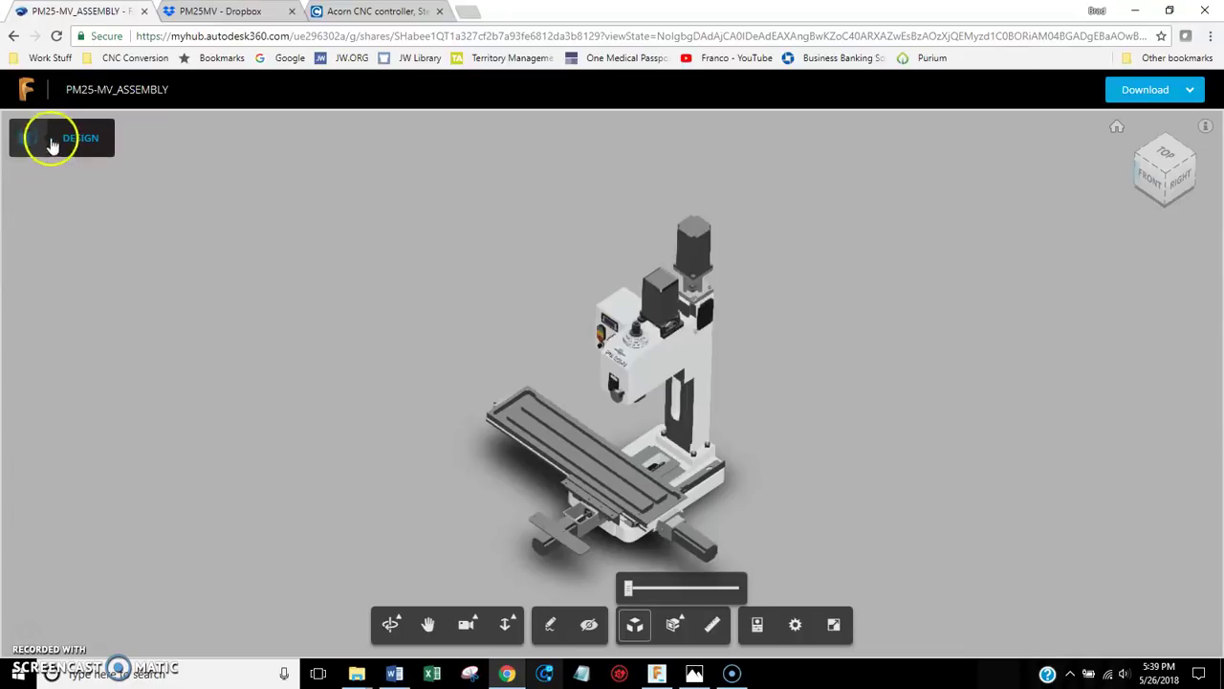
# Expand PM25-MV_ASSEMBLY in the design tree and isolate Body1 of 59_COLUMN_WMD20A-01-002
pyautogui.click(48, 142)
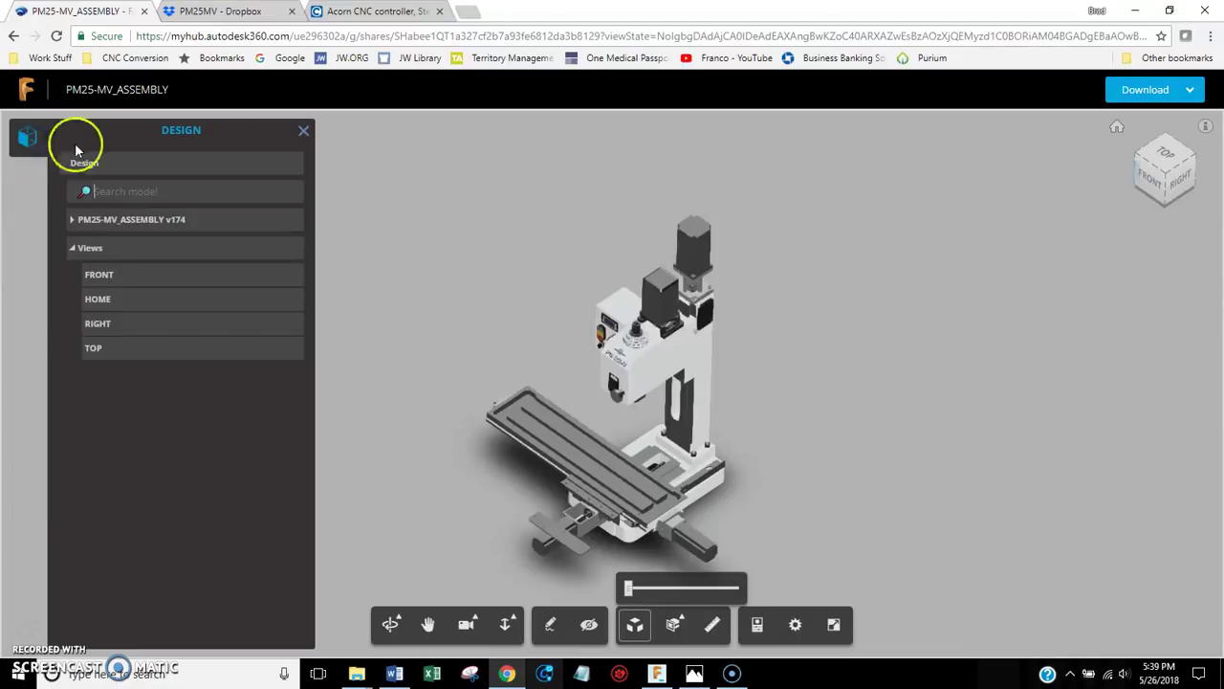
pyautogui.click(71, 221)
pyautogui.click(88, 294)
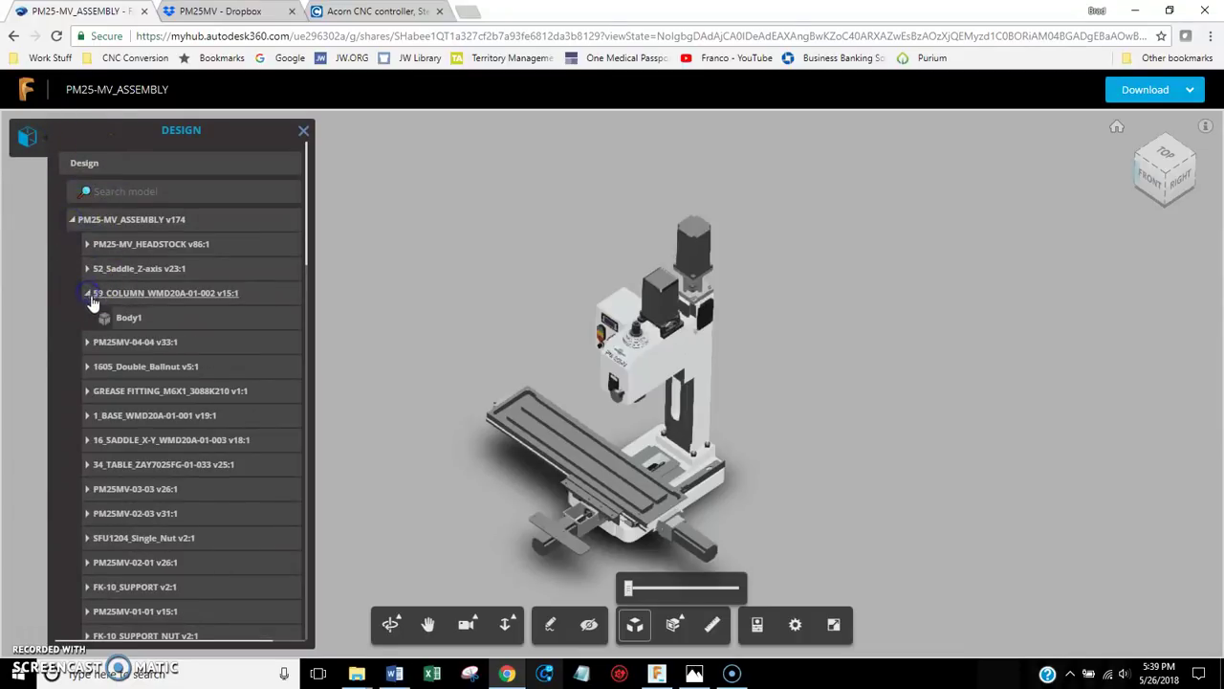
pyautogui.click(125, 318)
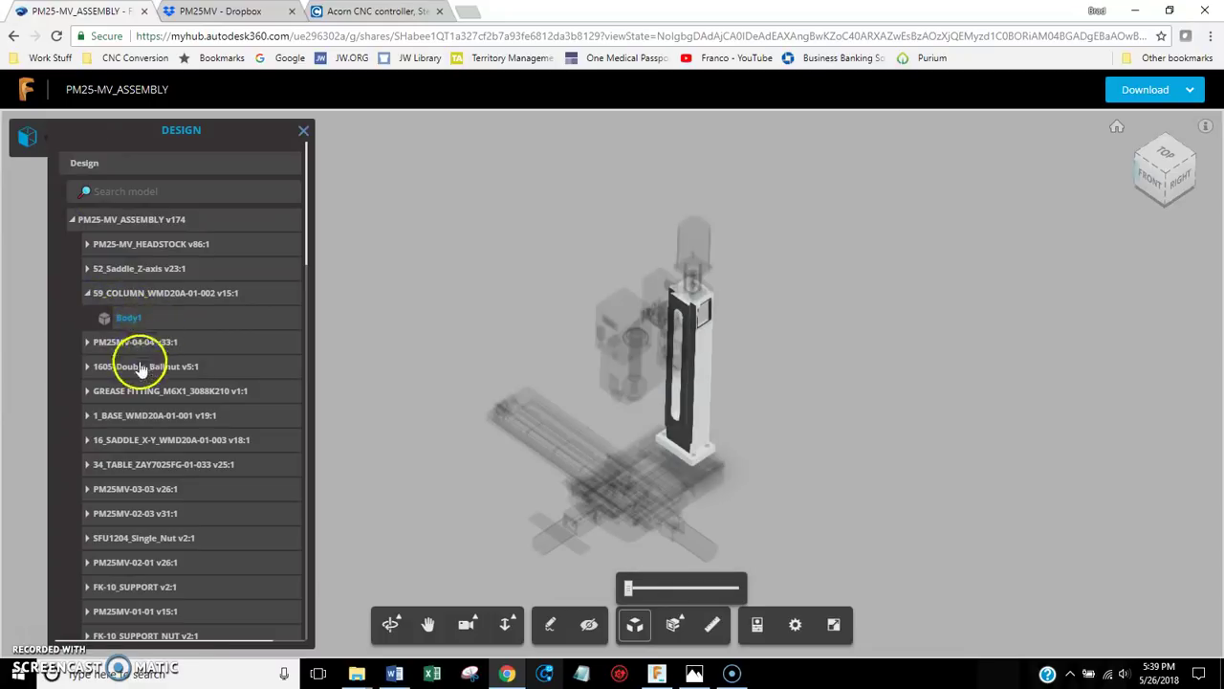
# Isolate Body1 of PM25MV-03-03 and examine the block and its location in the machine from several angles
pyautogui.click(87, 490)
pyautogui.click(128, 514)
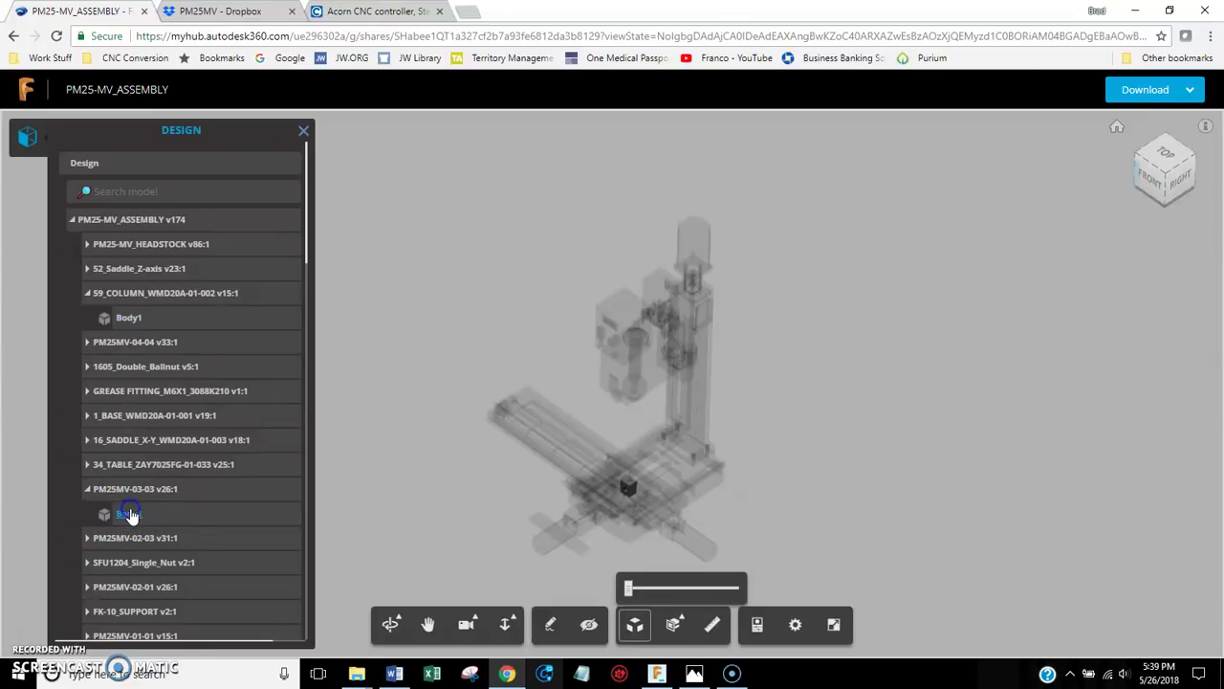
pyautogui.scroll(5, 650, 481)
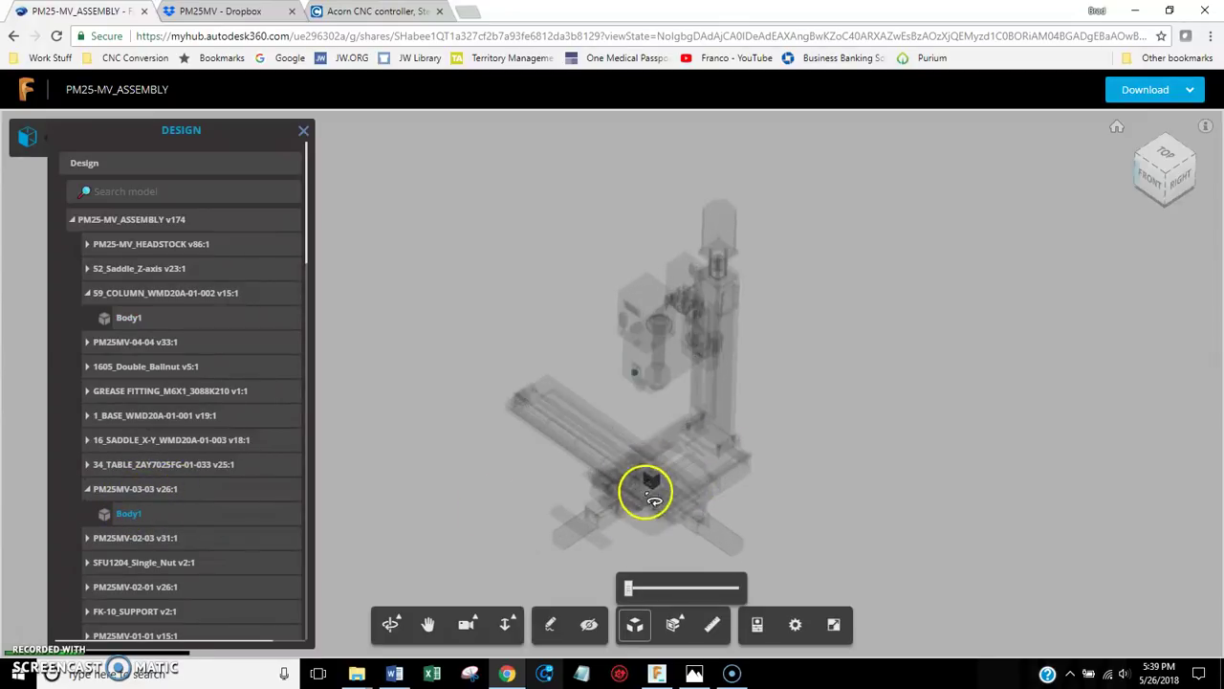
pyautogui.scroll(5, 651, 481)
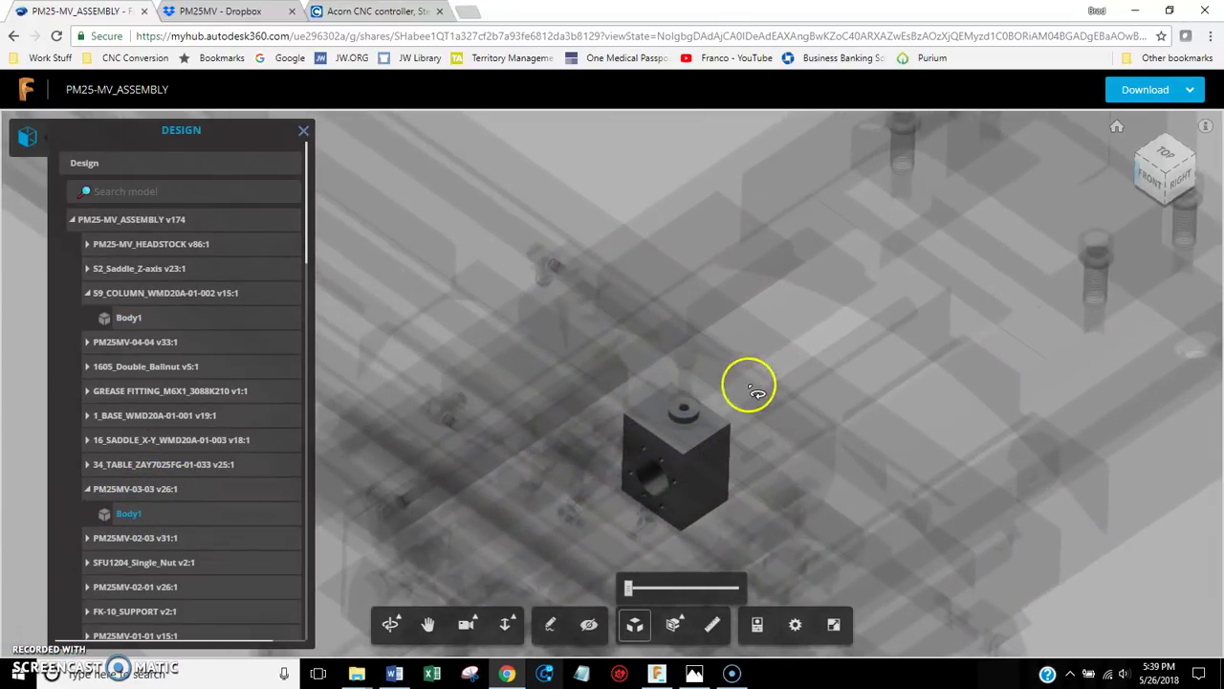
pyautogui.click(763, 363)
pyautogui.moveTo(764, 364); pyautogui.dragTo(1210, 469)
pyautogui.scroll(5, 633, 473)
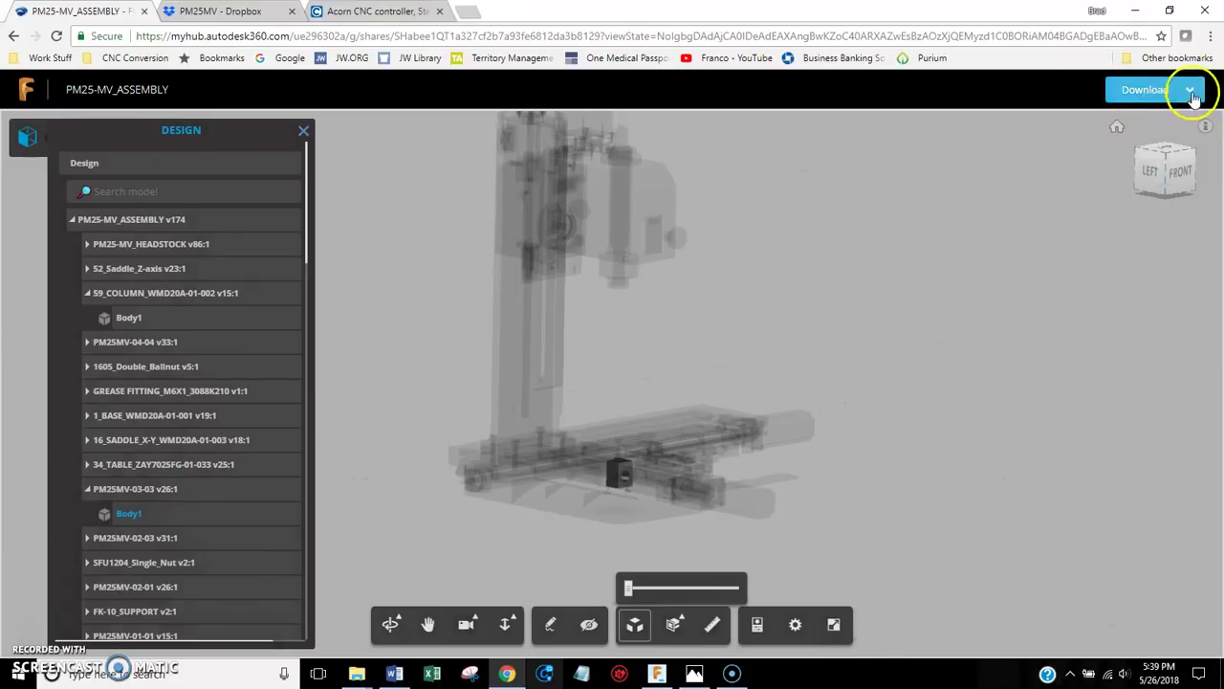
# Review the file formats offered for downloading the assembly and close the design tree
pyautogui.click(1191, 92)
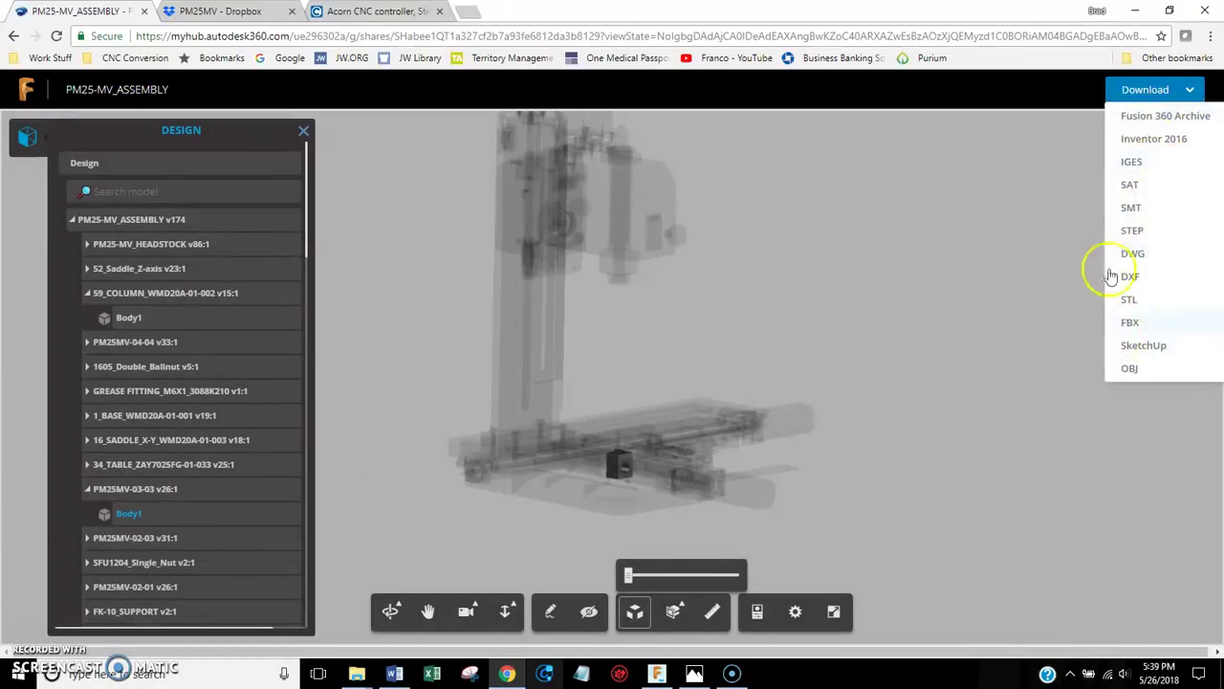
pyautogui.click(1040, 277)
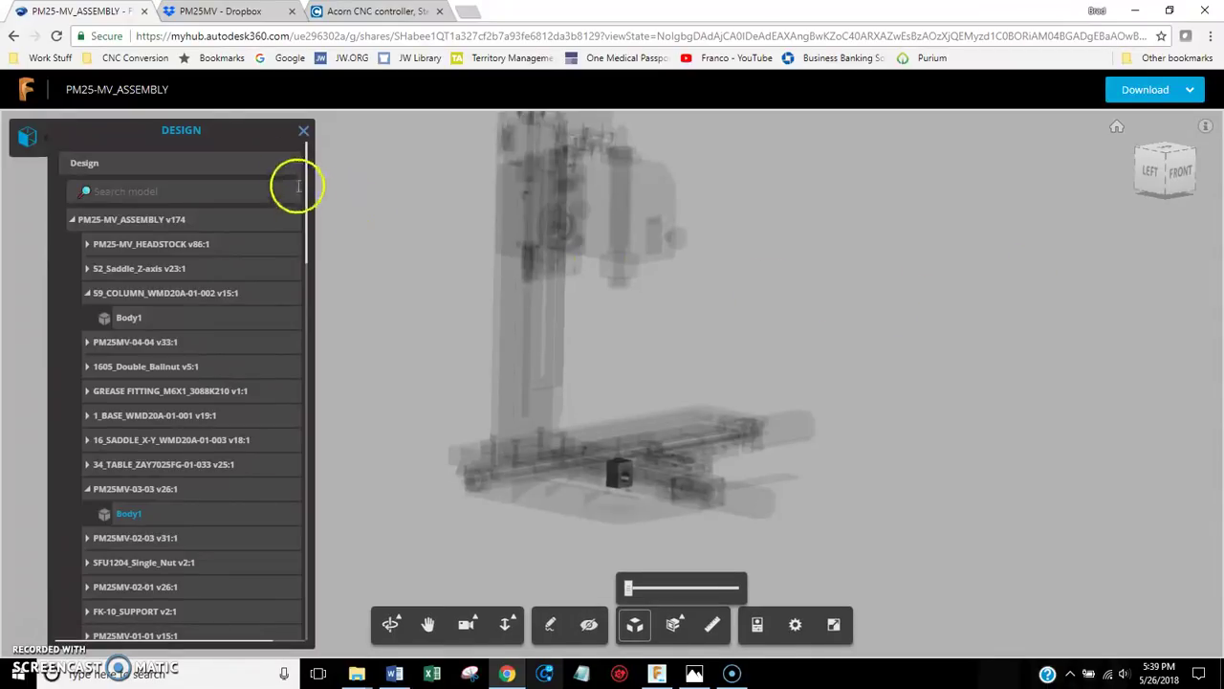
pyautogui.click(303, 130)
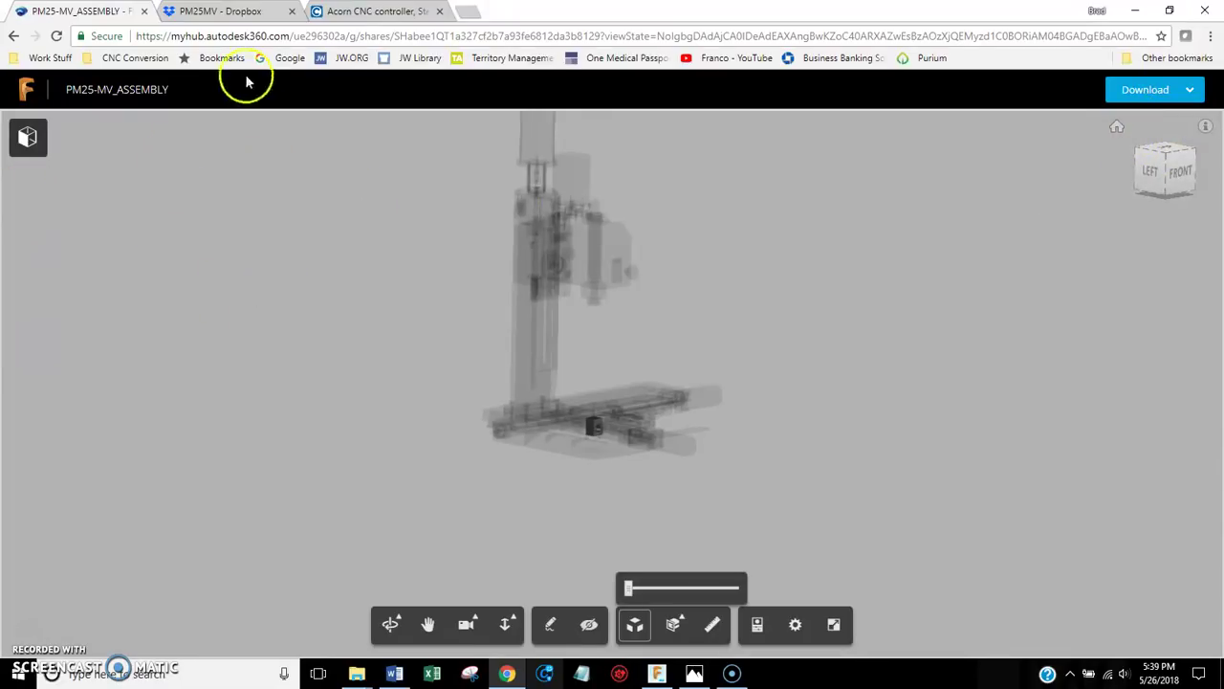
# Open PM25MV-01-01-DWG Drawing v16.pdf from the PM25MV Dropbox folder to view the ballscrew drawing
pyautogui.click(203, 15)
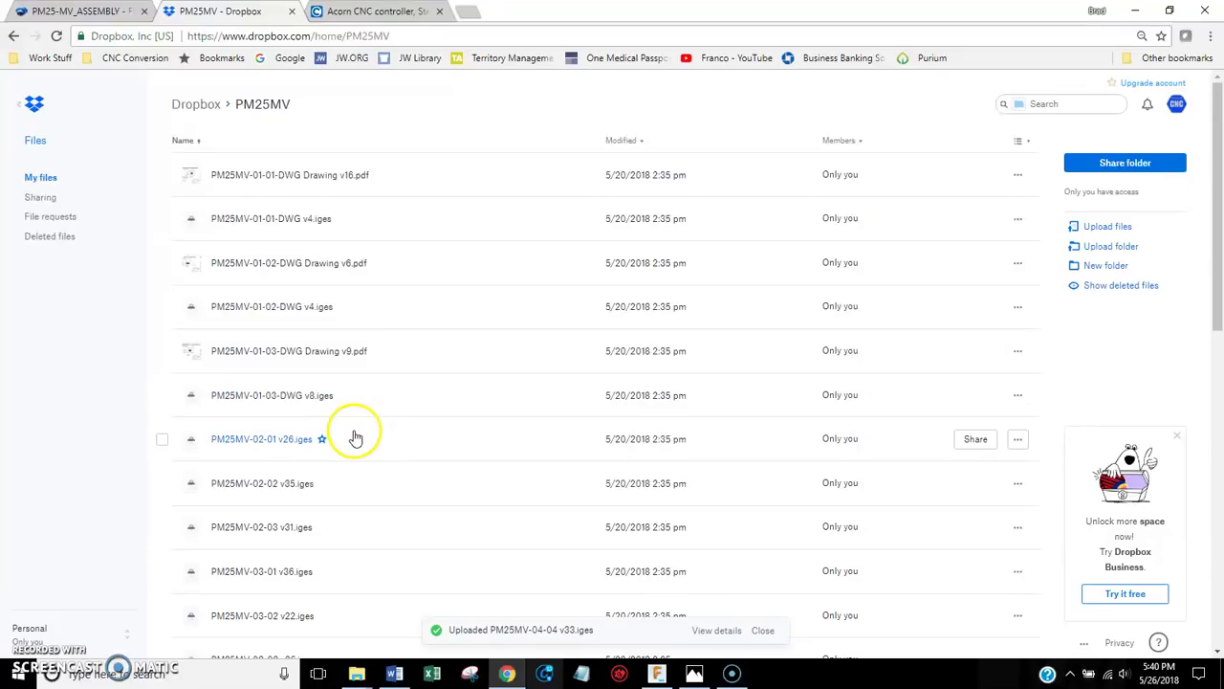
pyautogui.click(300, 180)
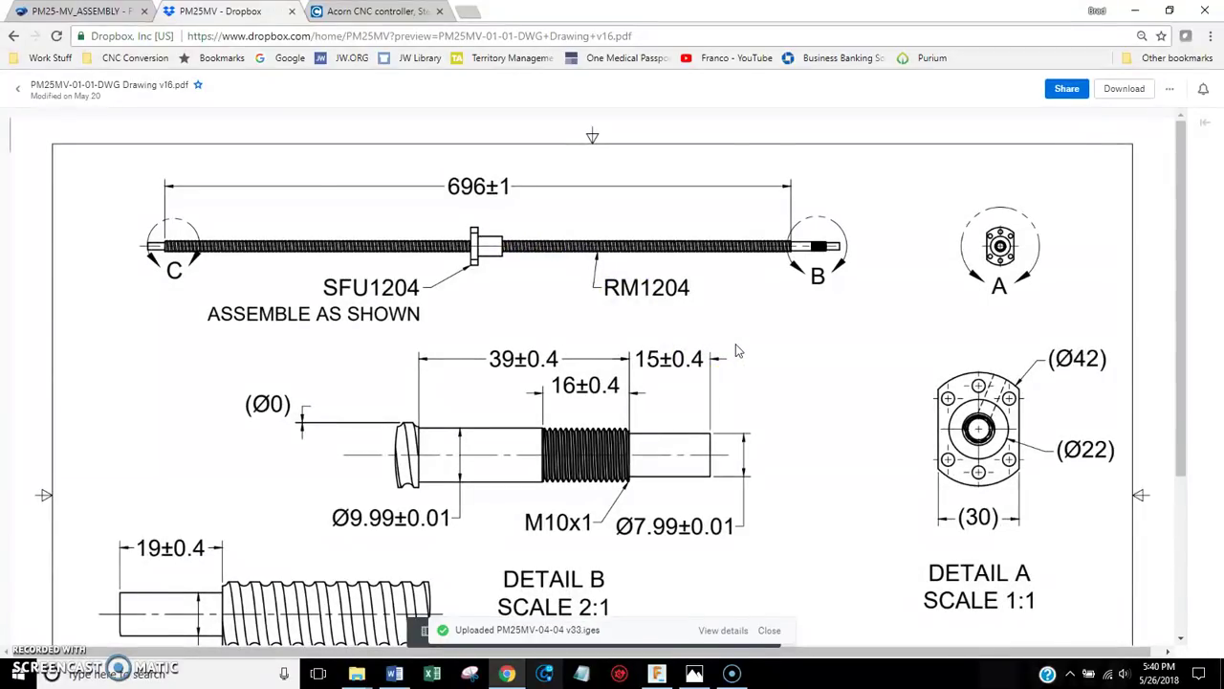
# Return to the PM25MV folder and look through its list of IGES and PDF part files
pyautogui.click(16, 39)
pyautogui.scroll(-10, 478, 450)
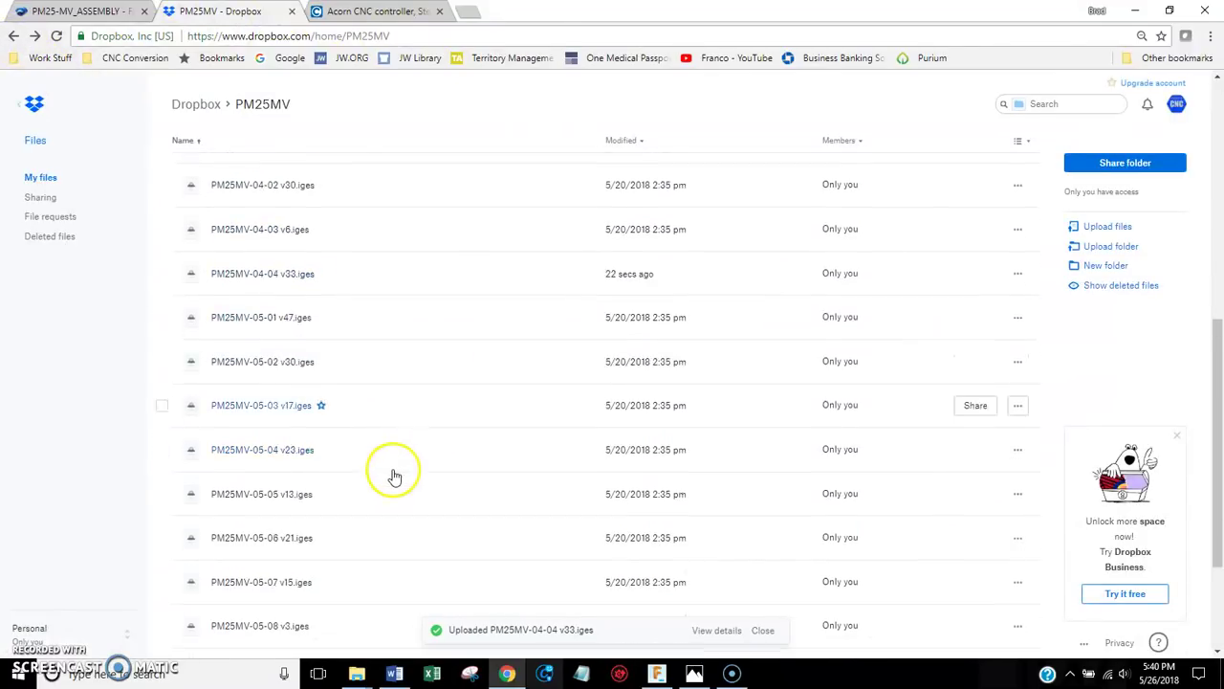
pyautogui.scroll(-2, 395, 475)
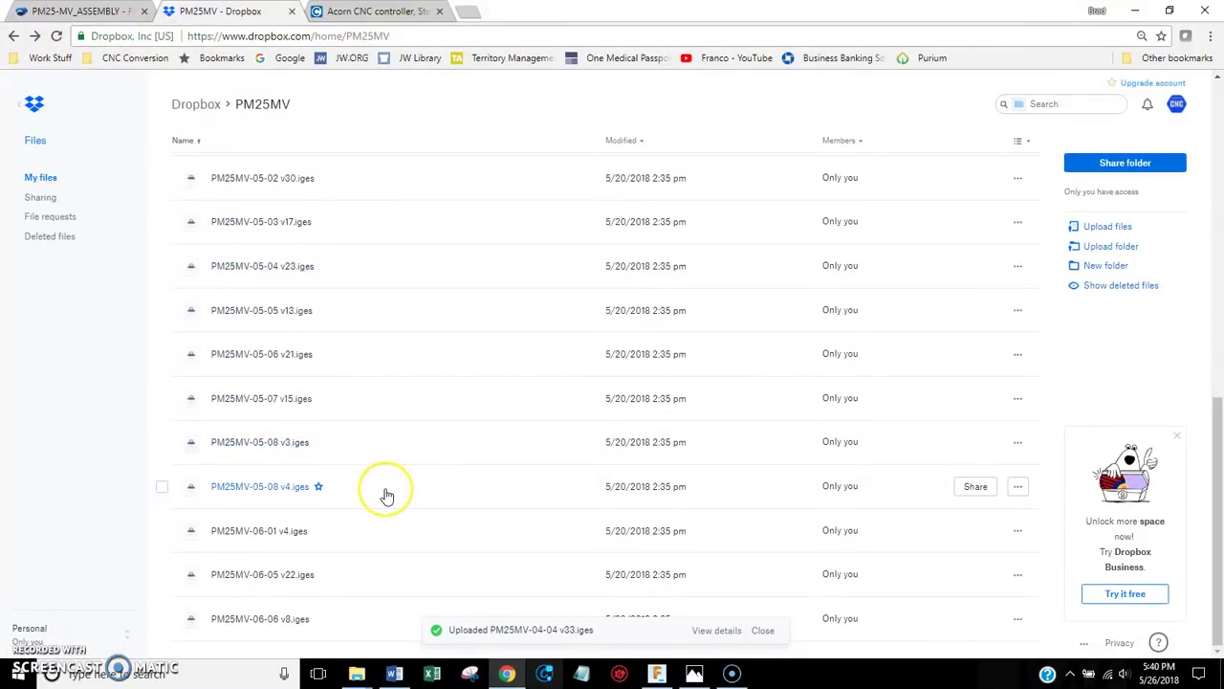
pyautogui.scroll(10, 386, 496)
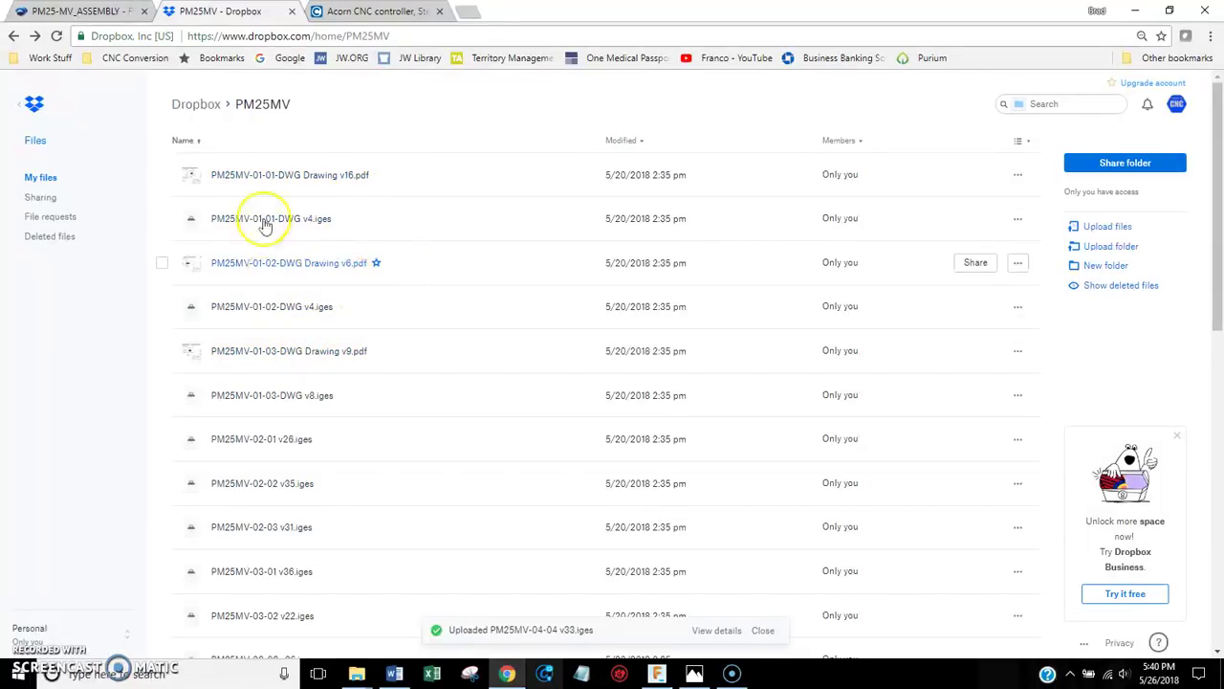
# Reopen PM25MV-01-01-DWG Drawing v16.pdf and shrink the page so more of the X-axis ball screw sheet fits on screen
pyautogui.click(282, 177)
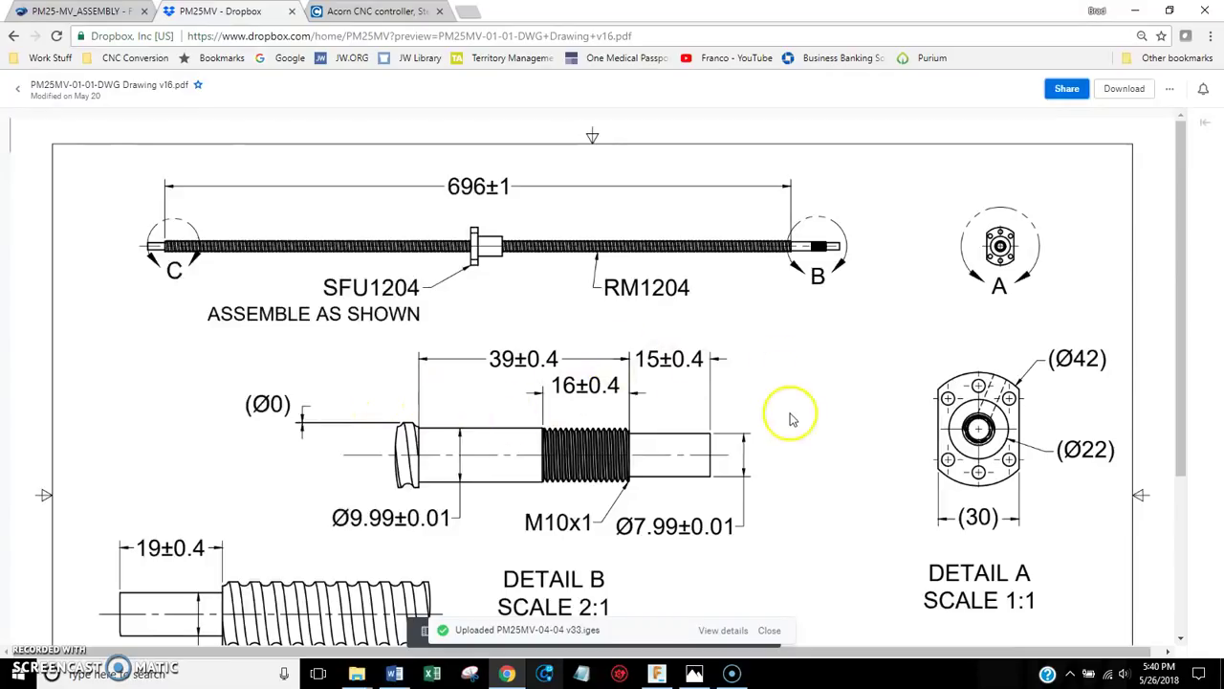
pyautogui.moveTo(1180, 224); pyautogui.dragTo(1210, 411)
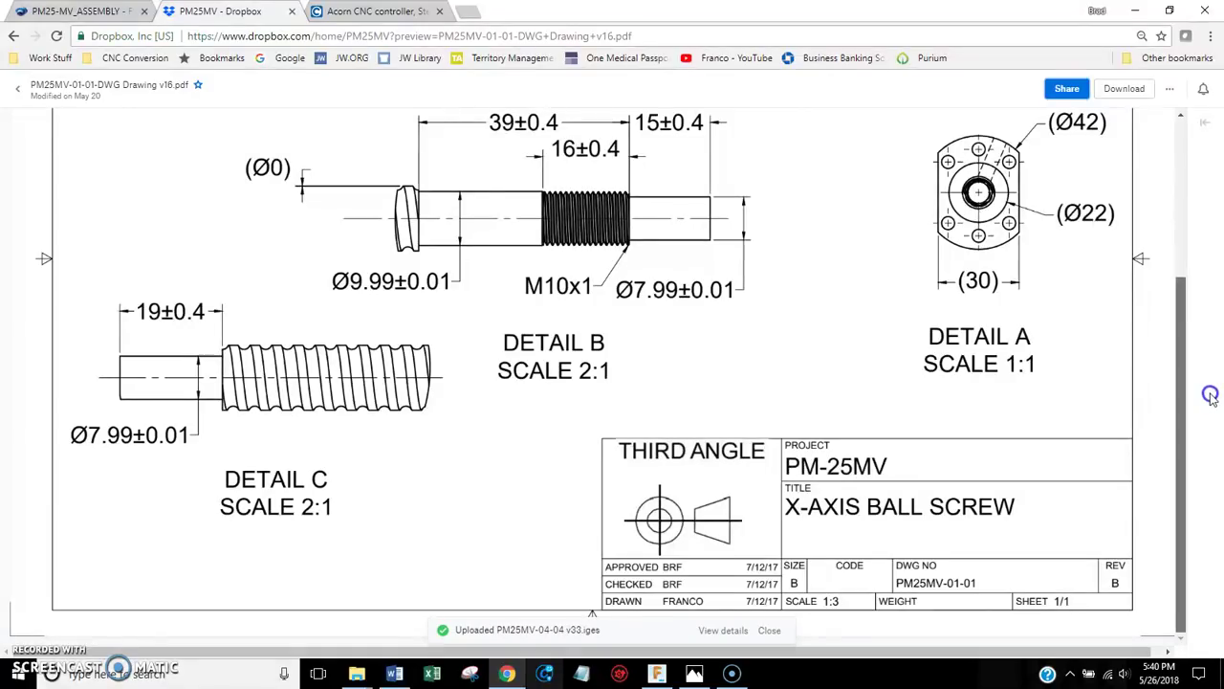
pyautogui.moveTo(1210, 395); pyautogui.dragTo(1196, 344)
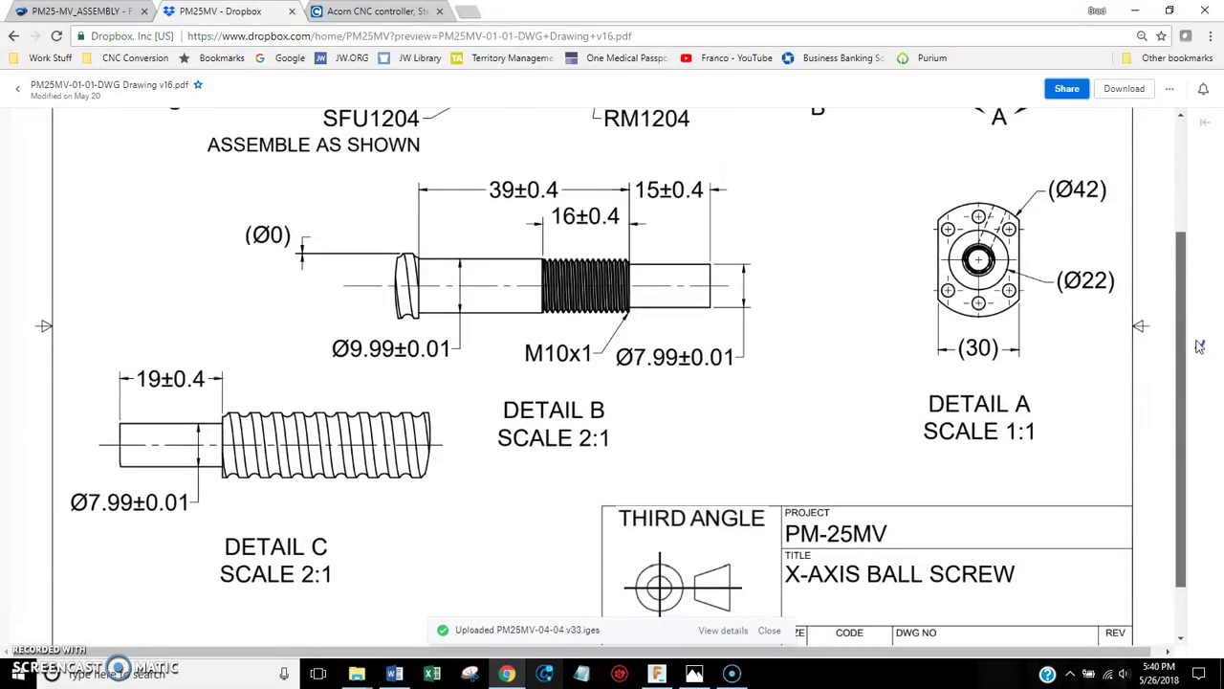
pyautogui.moveTo(1199, 346)
pyautogui.mouseDown()
pyautogui.moveTo(1186, 397)
pyautogui.moveTo(1183, 262)
pyautogui.mouseUp()
pyautogui.scroll(-2, 789, 344)
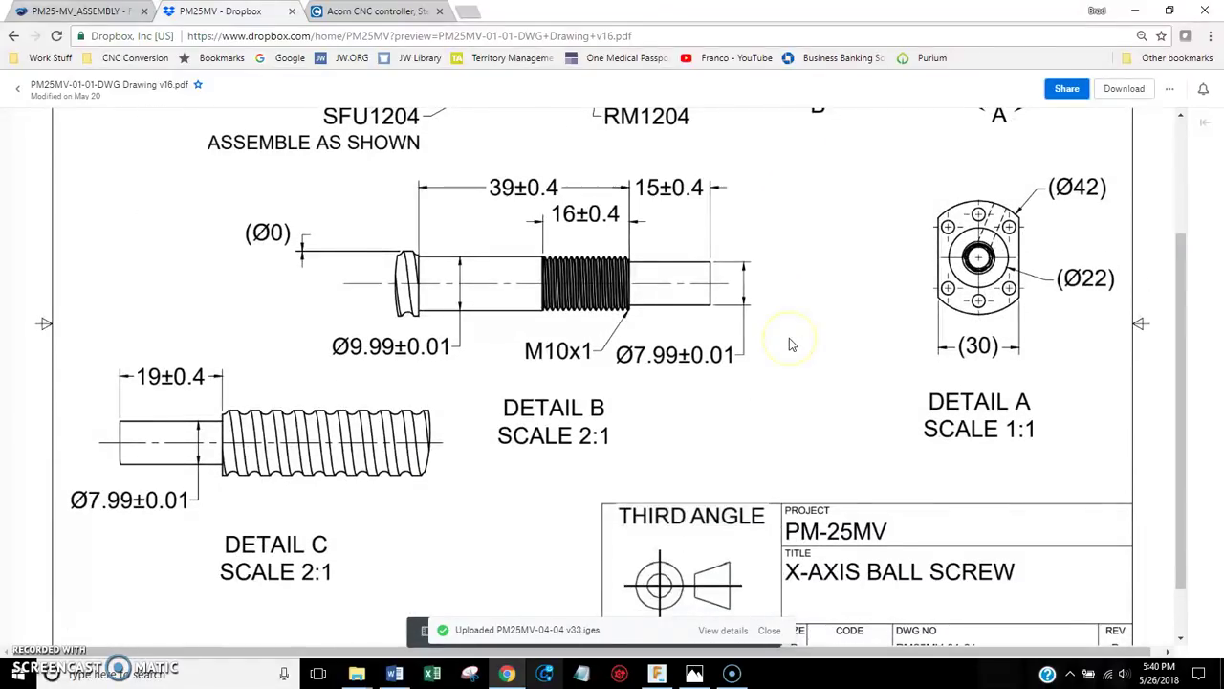
pyautogui.keyDown('ctrl'); pyautogui.scroll(-3, 790, 342); pyautogui.keyUp('ctrl')
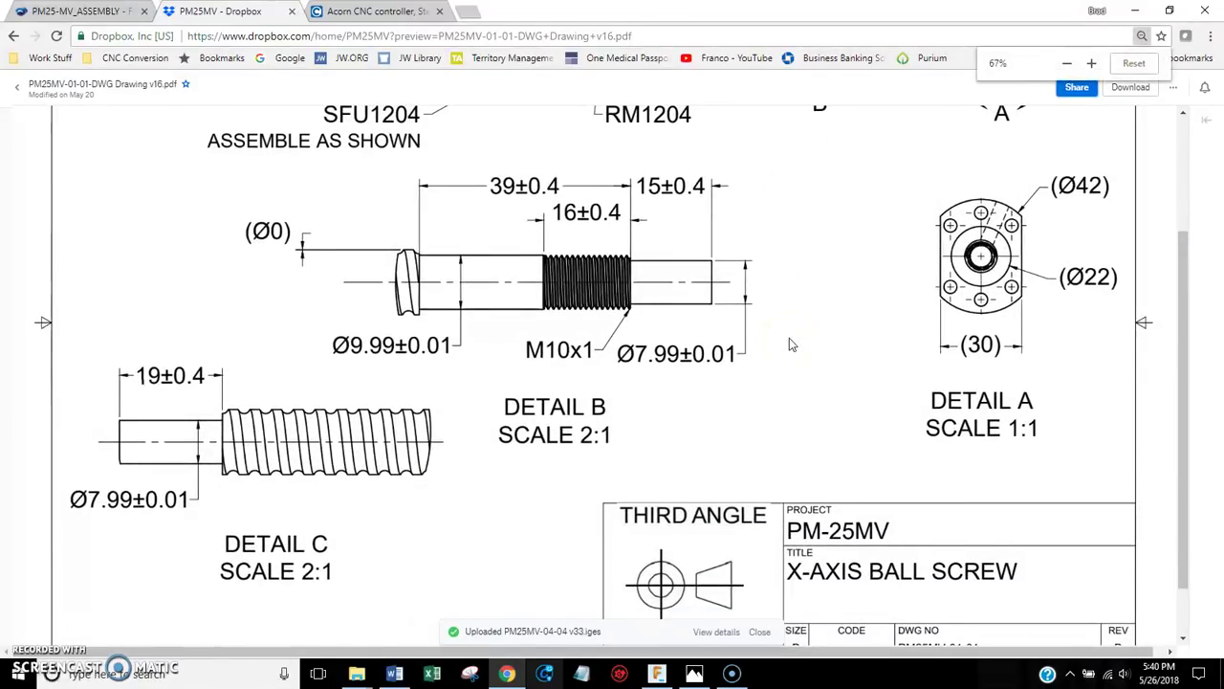
pyautogui.keyDown('ctrl'); pyautogui.scroll(-2, 789, 339); pyautogui.keyUp('ctrl')
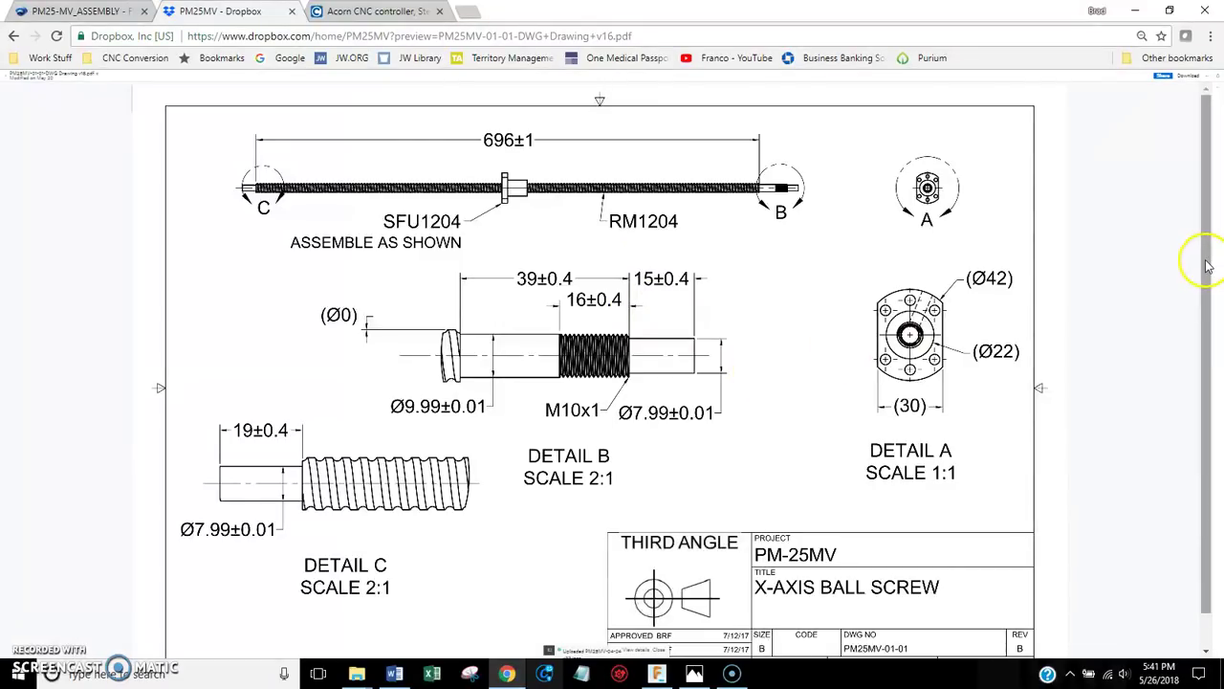
# Examine the ball screw drawing's overall length, end details A, B and C, and title block
pyautogui.scroll(-1, 1218, 342)
pyautogui.scroll(1, 1218, 289)
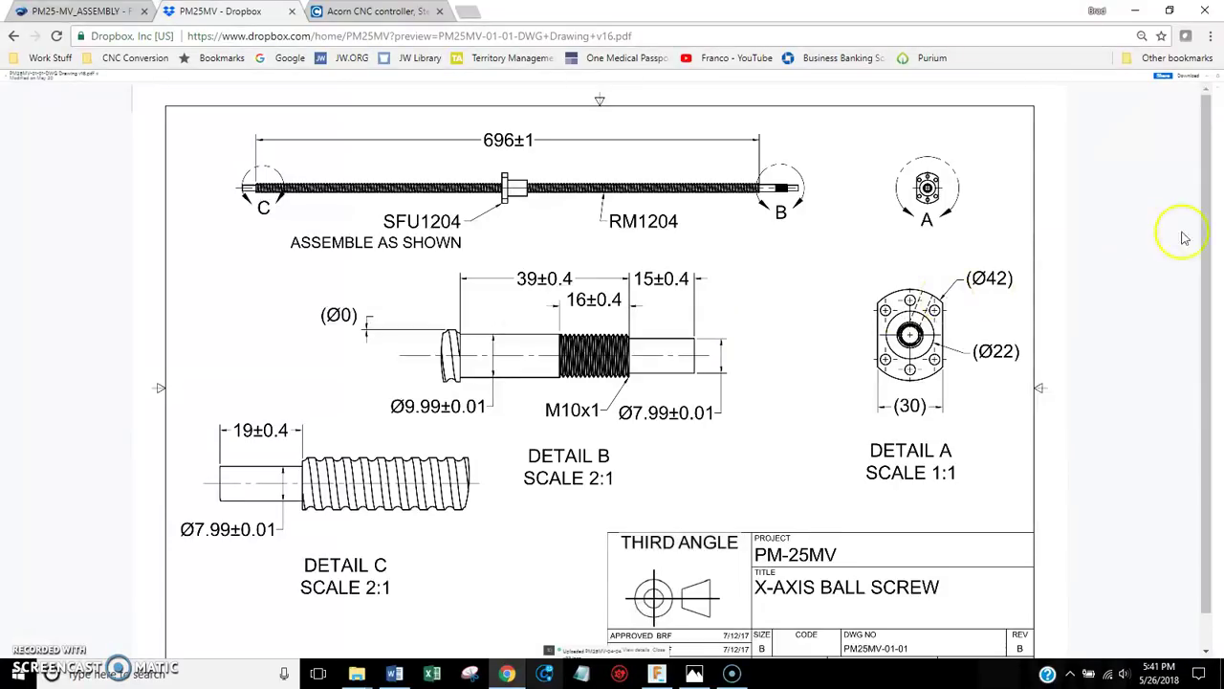
pyautogui.scroll(-1, 1215, 298)
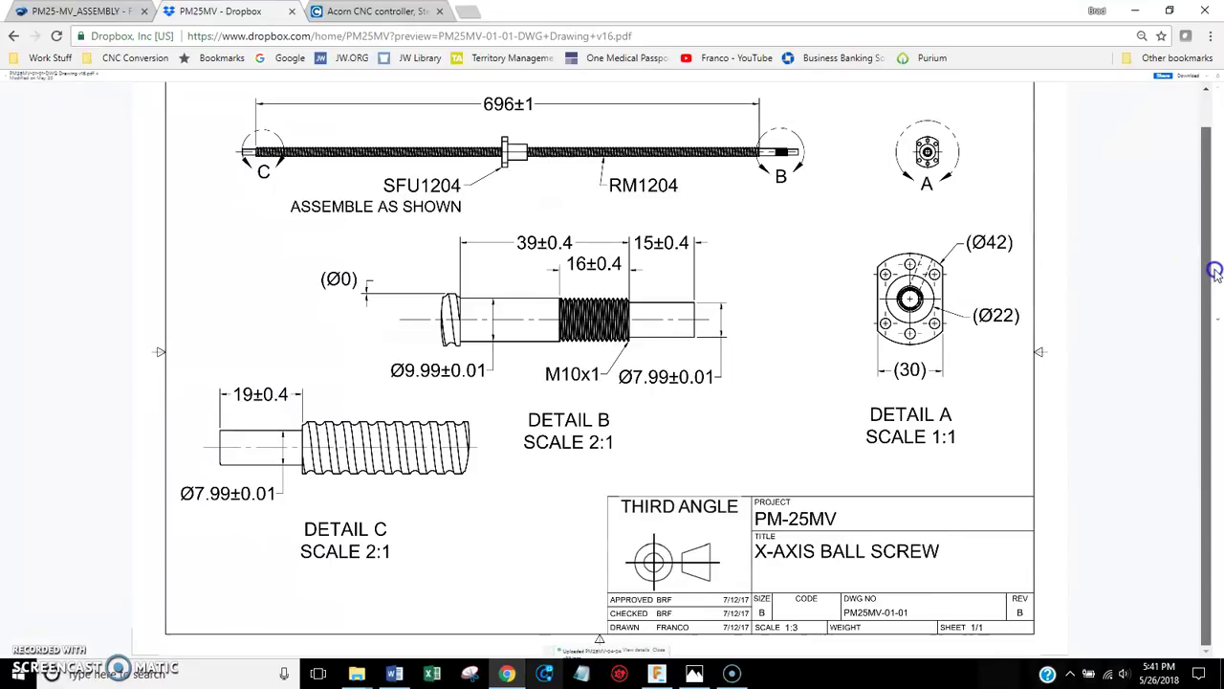
pyautogui.moveTo(1215, 272)
pyautogui.mouseDown()
pyautogui.moveTo(1217, 231)
pyautogui.moveTo(1212, 289)
pyautogui.moveTo(1212, 255)
pyautogui.mouseUp()
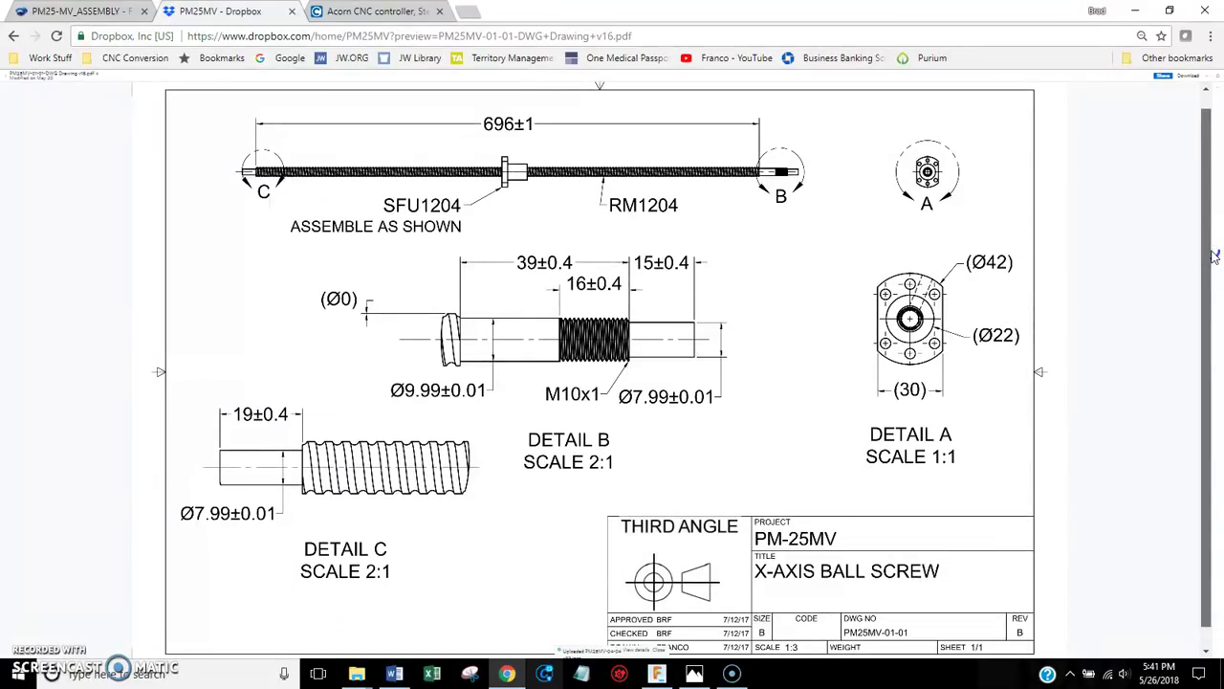
pyautogui.moveTo(1215, 256)
pyautogui.mouseDown()
pyautogui.moveTo(1212, 291)
pyautogui.moveTo(1209, 252)
pyautogui.mouseUp()
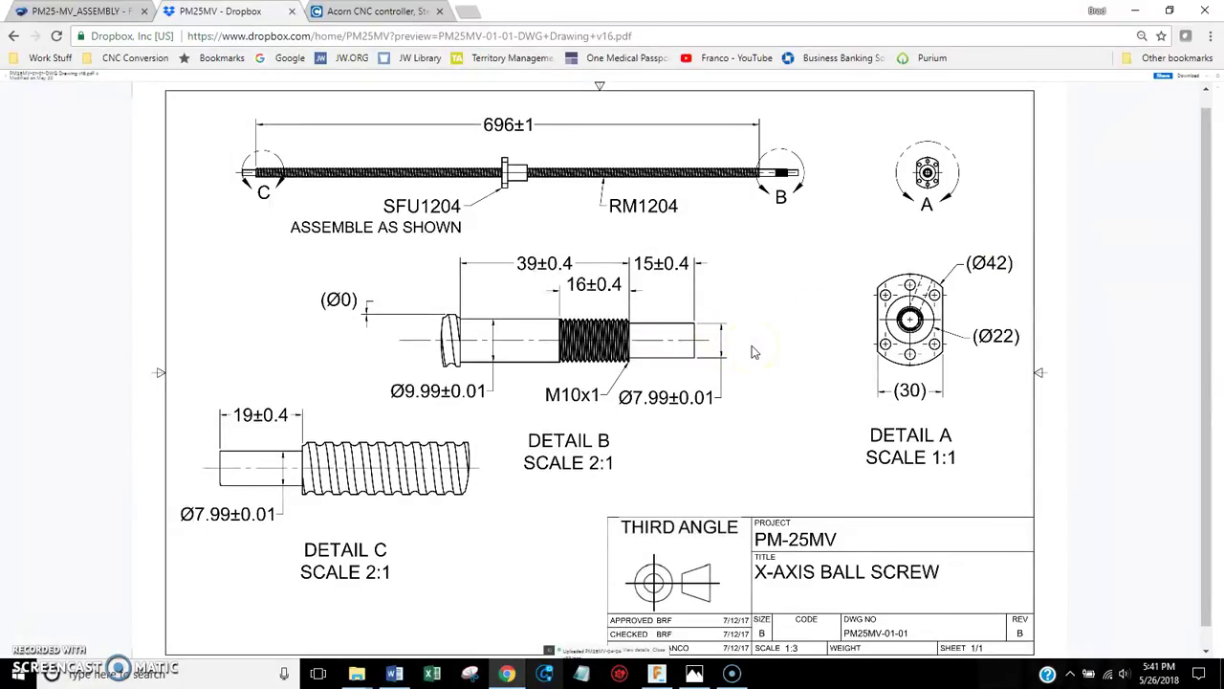
pyautogui.scroll(1, 772, 364)
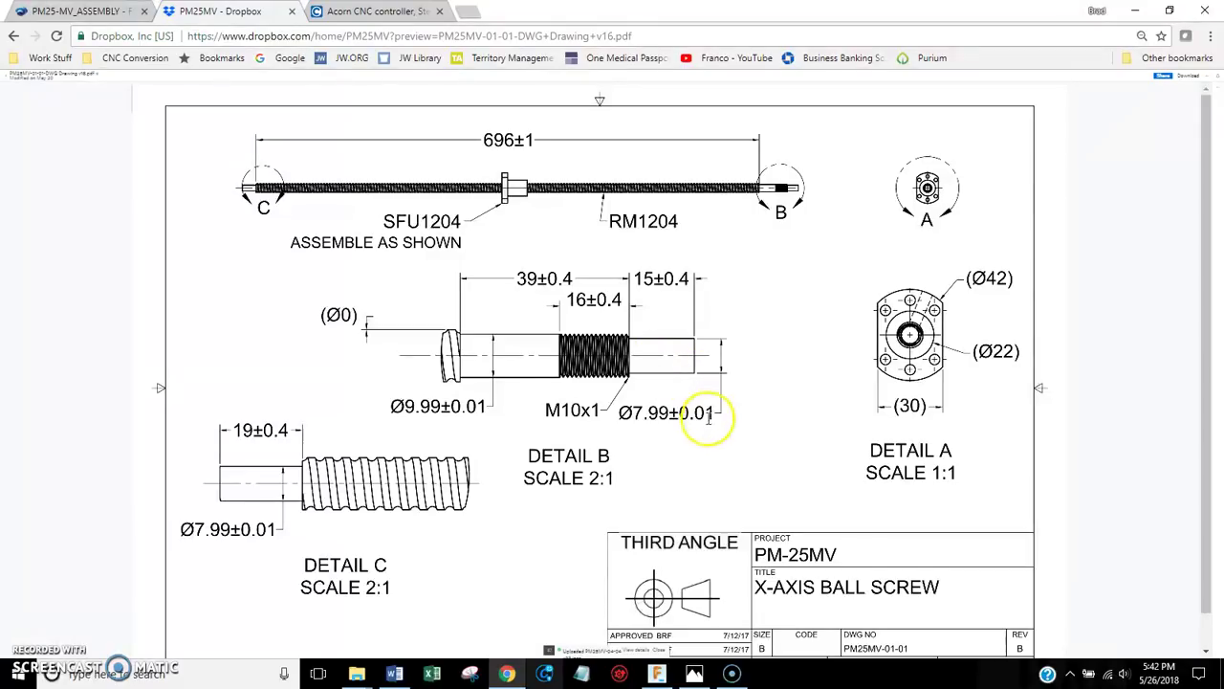
# Switch to Autodesk Fusion 360 and view the full PM25-MV assembly from the right, left and front-left
pyautogui.click(657, 674)
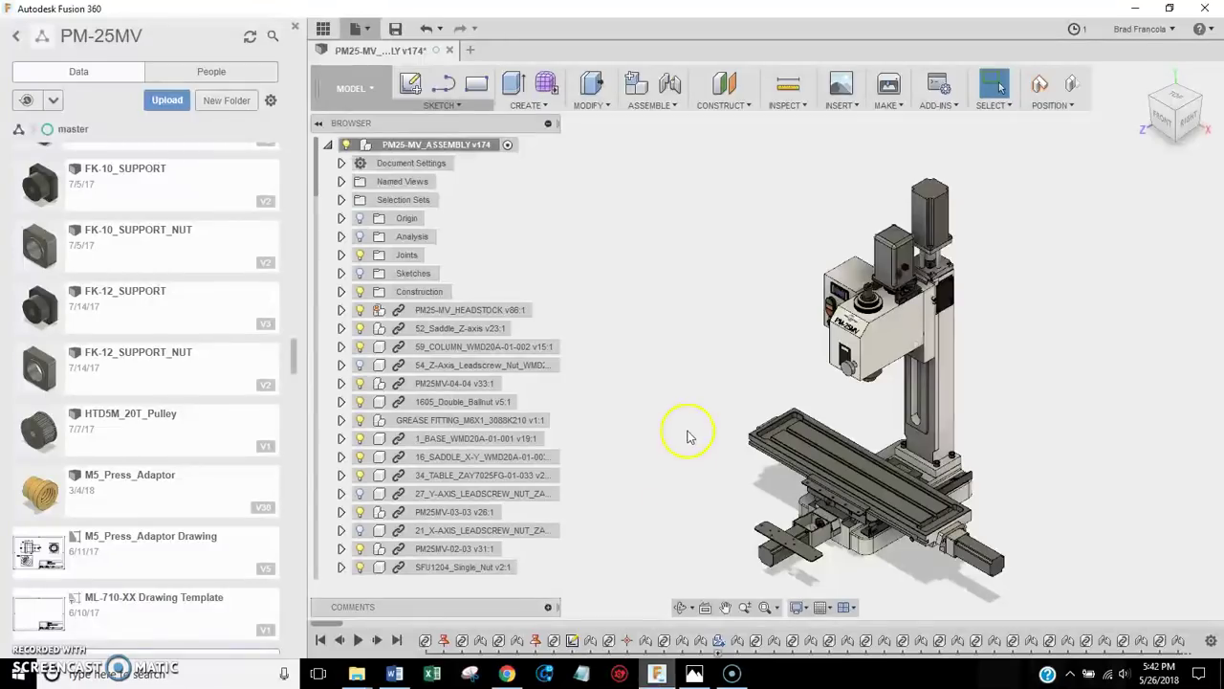
pyautogui.click(1174, 124)
pyautogui.moveTo(1180, 78); pyautogui.dragTo(1175, 107)
pyautogui.scroll(-1, 937, 290)
pyautogui.scroll(-1, 937, 292)
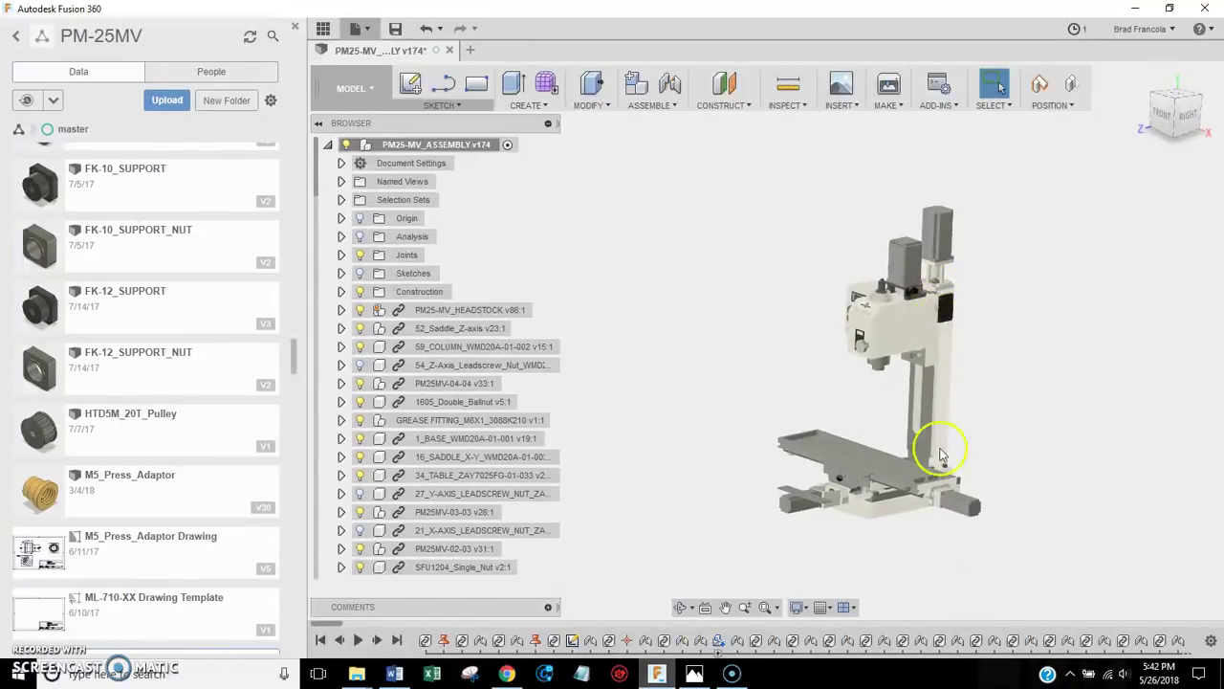
pyautogui.moveTo(1169, 124); pyautogui.dragTo(130, 99)
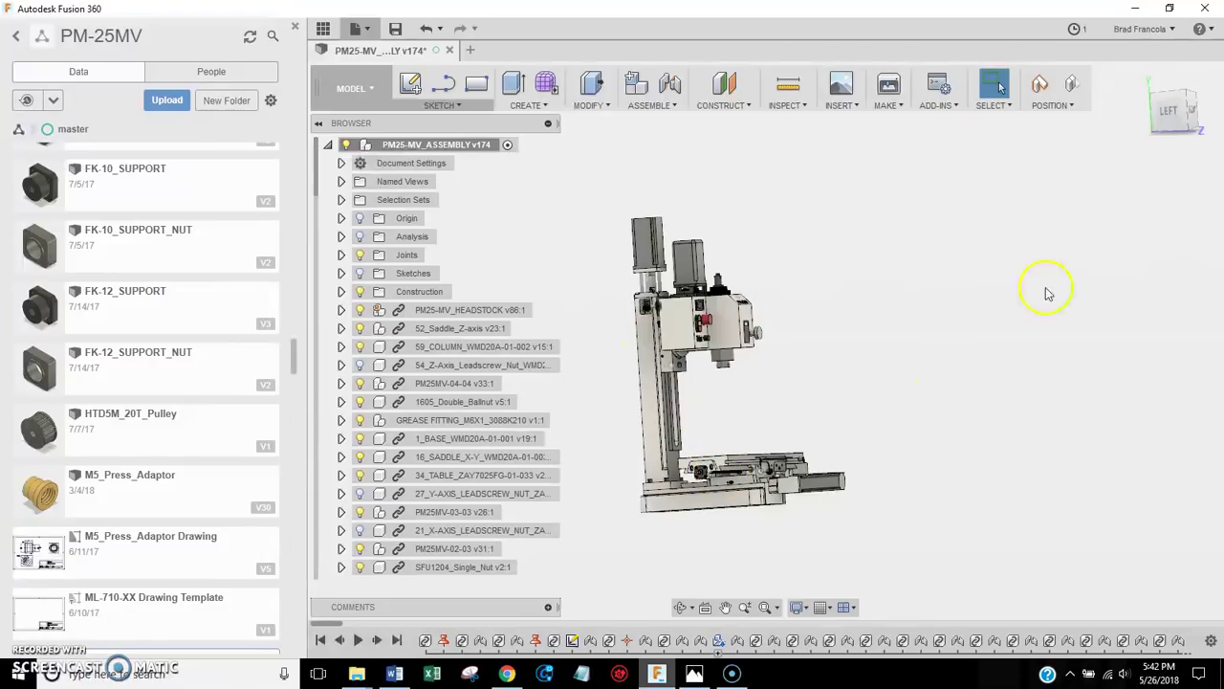
pyautogui.moveTo(1167, 109); pyautogui.dragTo(1155, 137)
pyautogui.click(1154, 136)
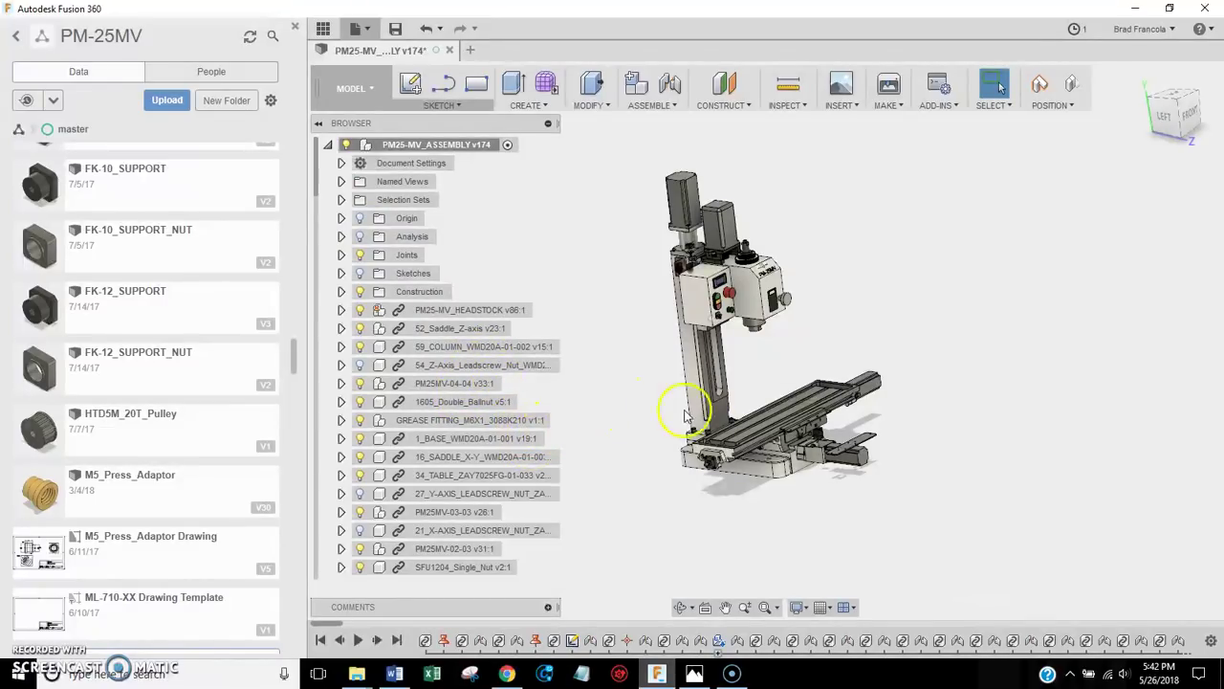
# Hide 34_TABLE_ZAY7025FG-01-033 and select the flat saddle face beneath the X-axis ball screw
pyautogui.scroll(5, 737, 424)
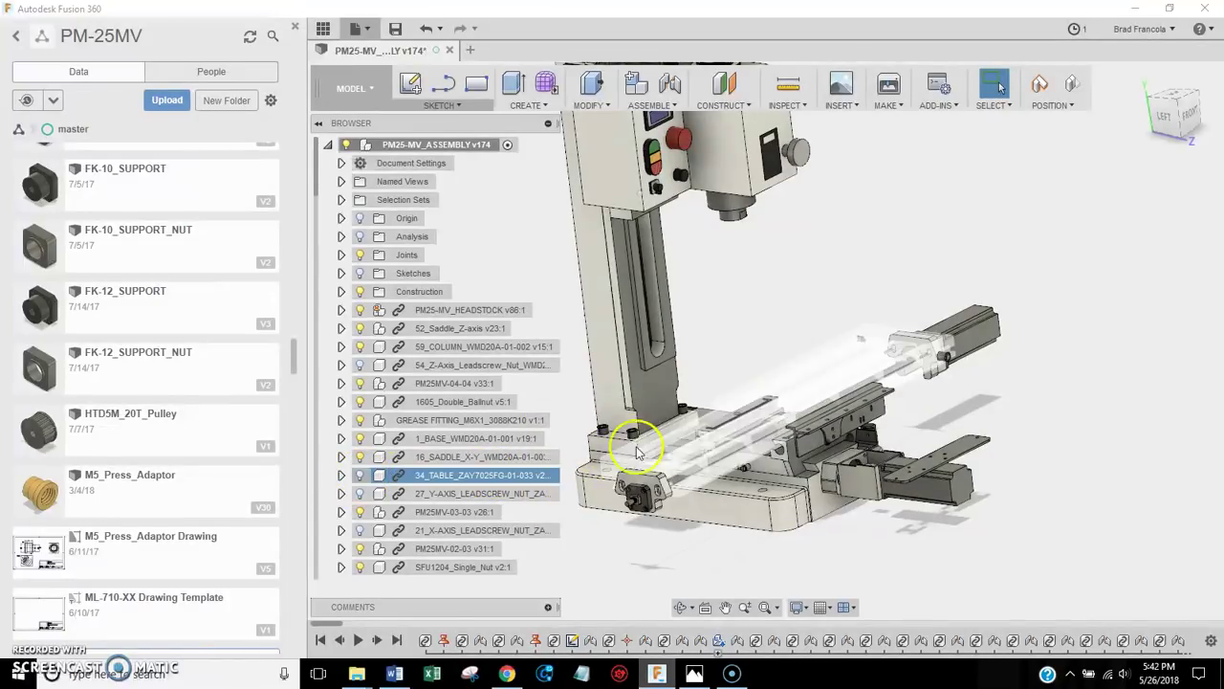
pyautogui.click(359, 476)
pyautogui.click(1172, 137)
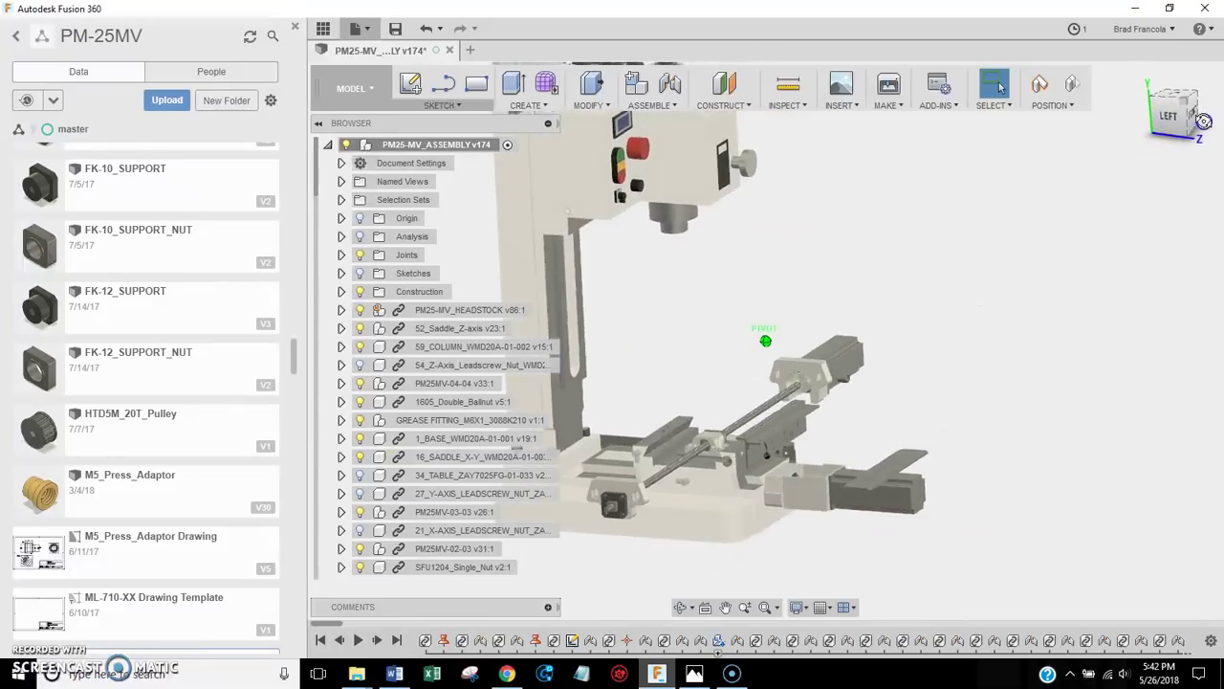
pyautogui.scroll(5, 822, 357)
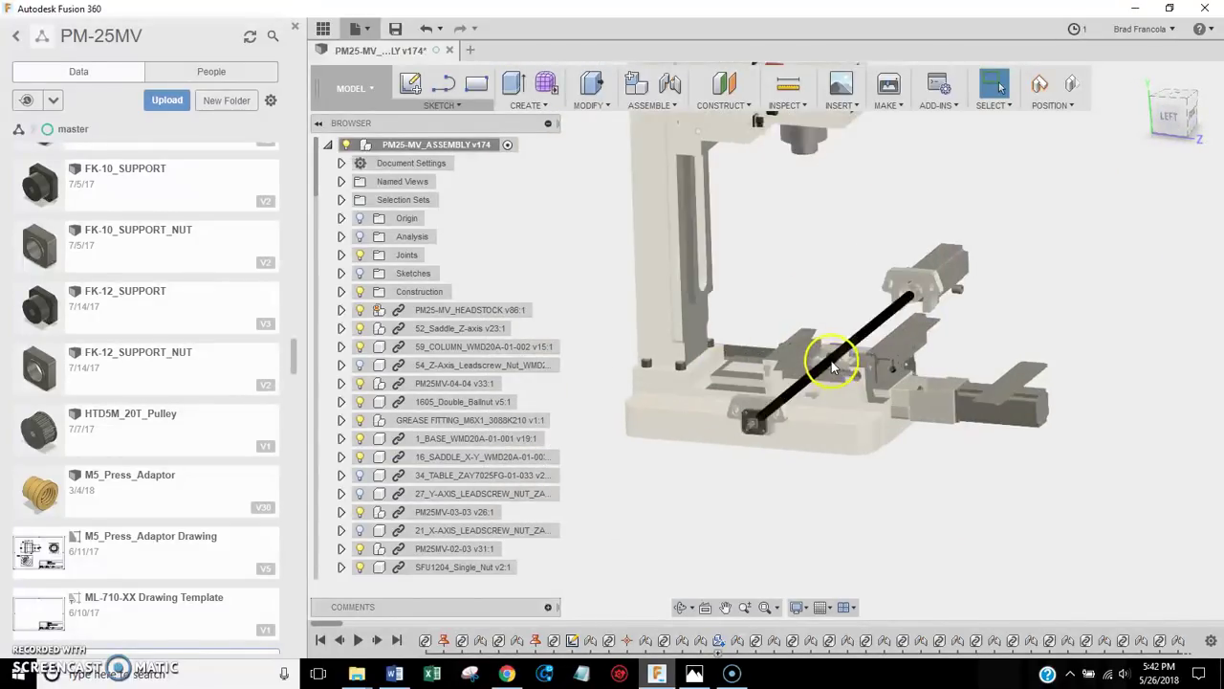
pyautogui.scroll(5, 831, 366)
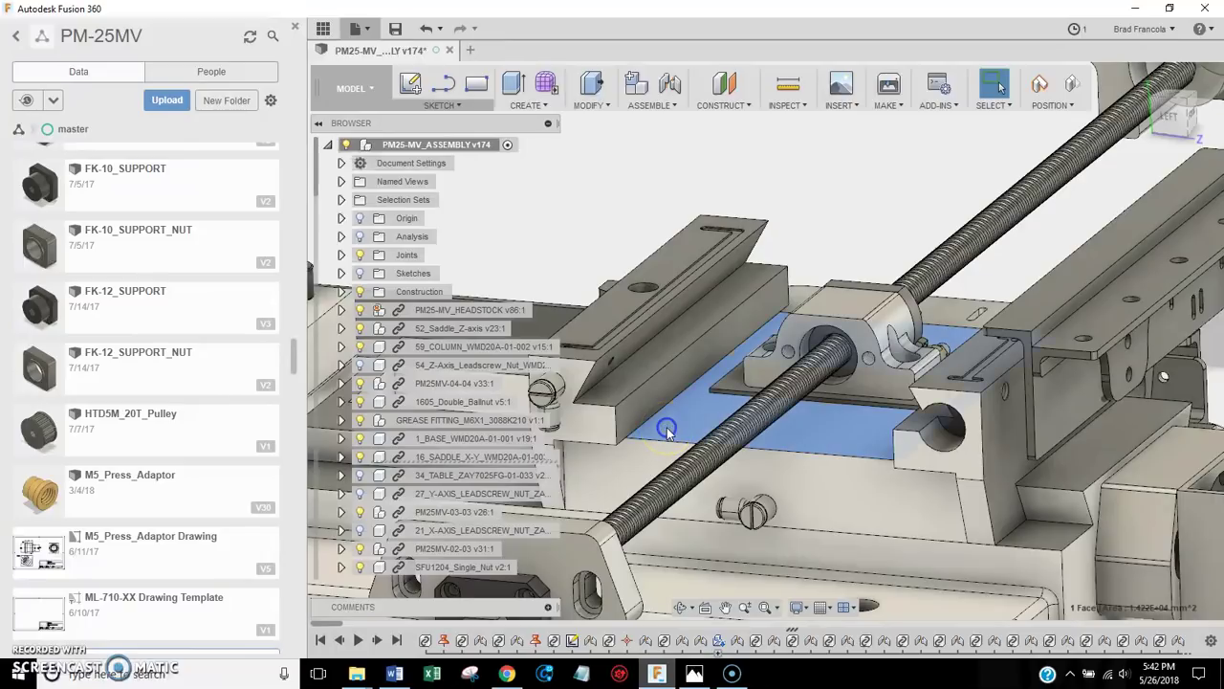
pyautogui.click(672, 416)
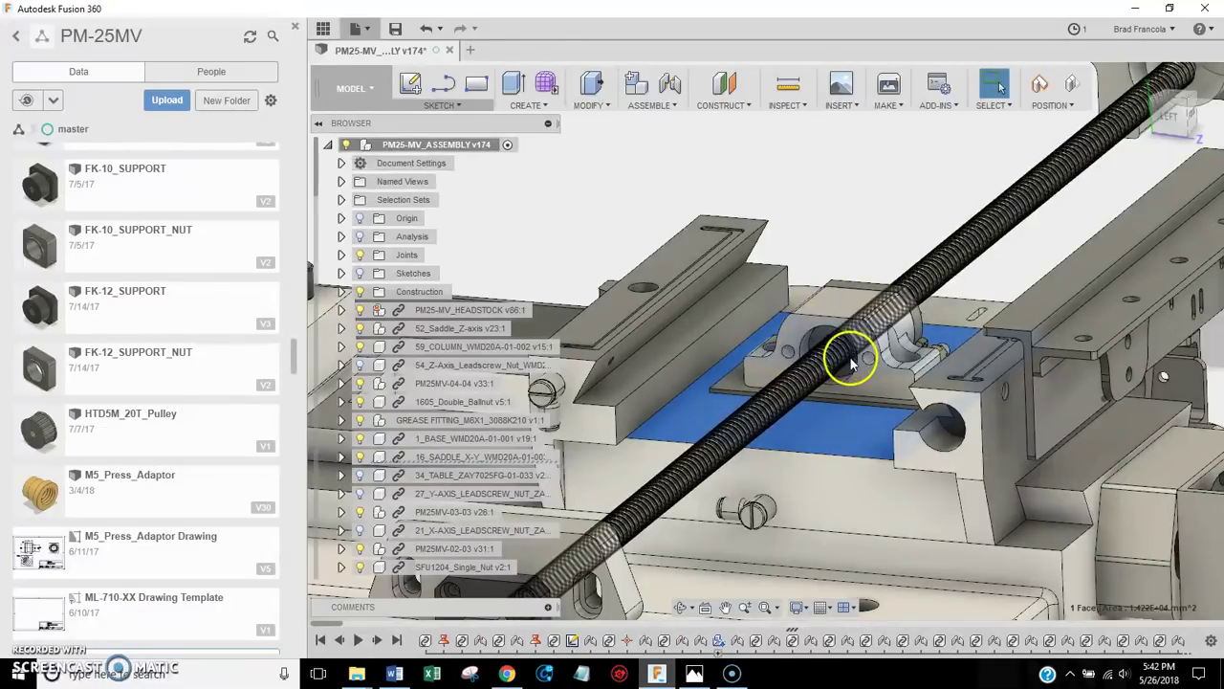
# Examine the X-axis ball screw, its end supports and the ball nut mount on the saddle from the side and above
pyautogui.scroll(-1, 850, 359)
pyautogui.scroll(-2, 844, 369)
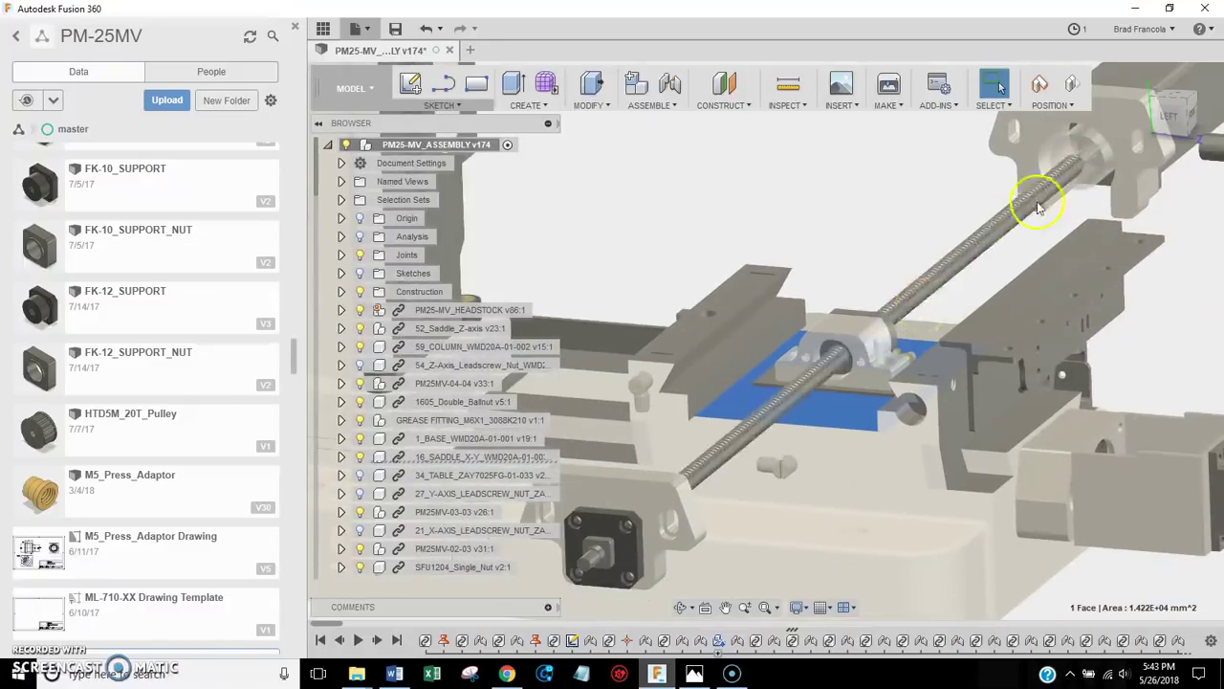
pyautogui.click(1169, 121)
pyautogui.moveTo(1169, 123); pyautogui.dragTo(1061, 182)
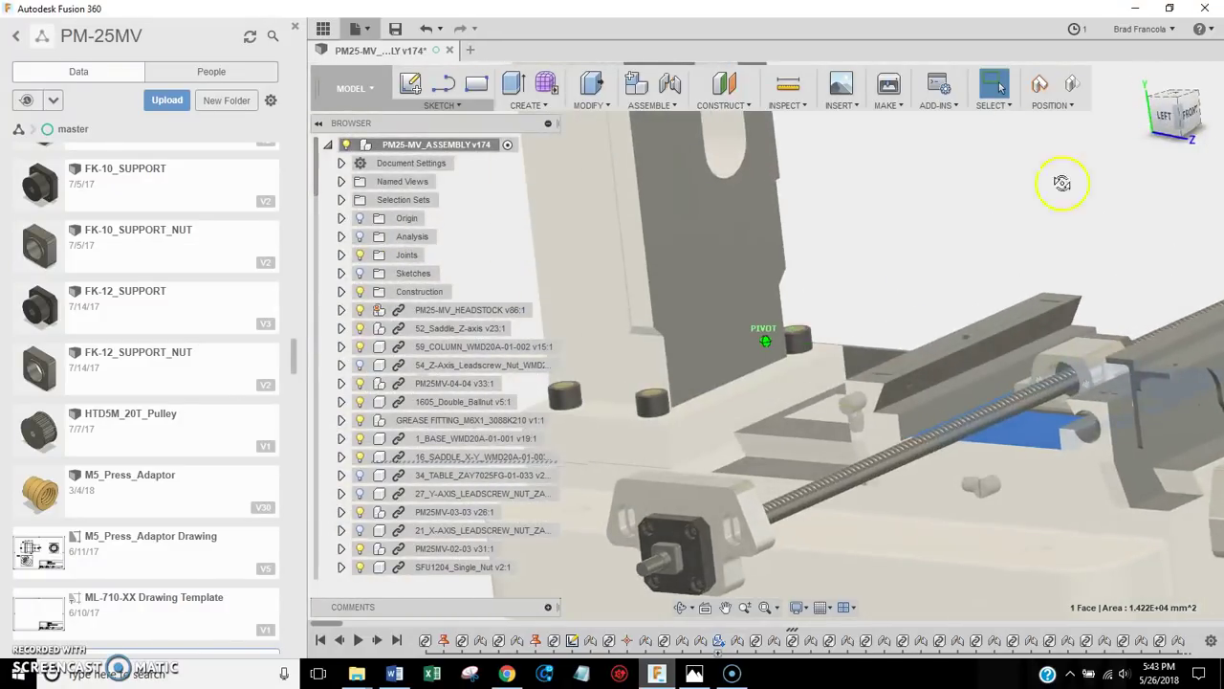
pyautogui.scroll(-2, 777, 428)
pyautogui.scroll(4, 1009, 406)
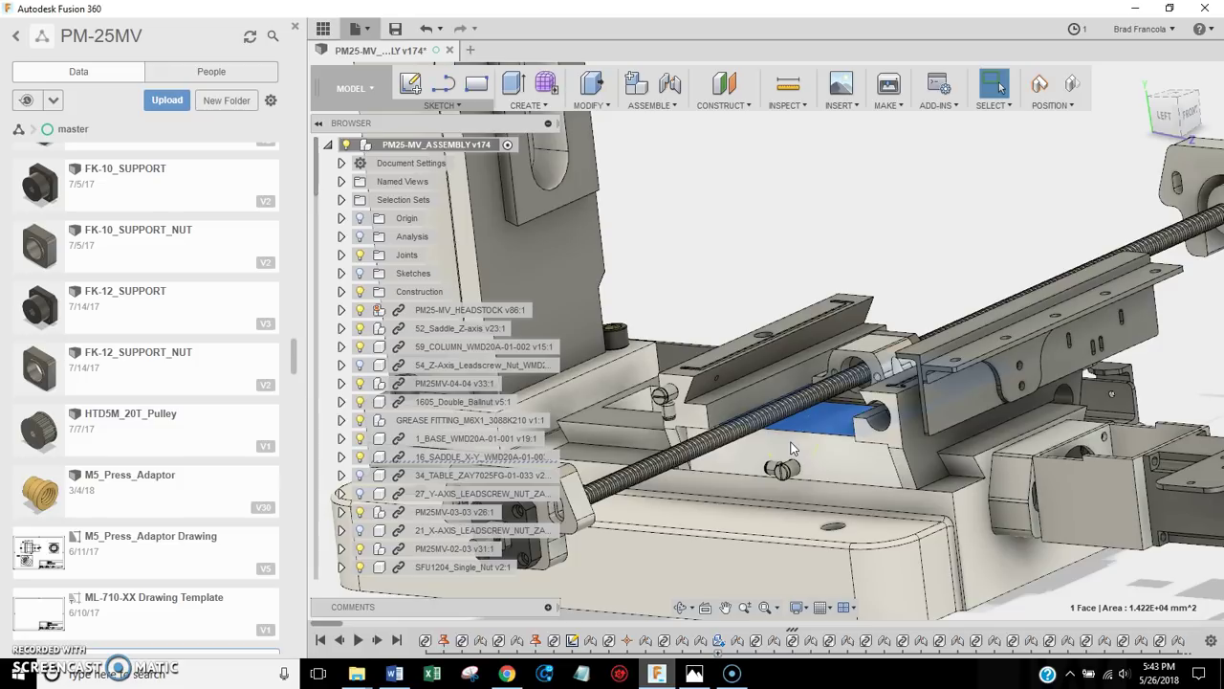
pyautogui.moveTo(832, 409); pyautogui.dragTo(819, 401)
pyautogui.moveTo(1182, 128)
pyautogui.mouseDown()
pyautogui.moveTo(1156, 127)
pyautogui.moveTo(1133, 158)
pyautogui.mouseUp()
pyautogui.scroll(-3, 699, 535)
pyautogui.scroll(3, 1074, 235)
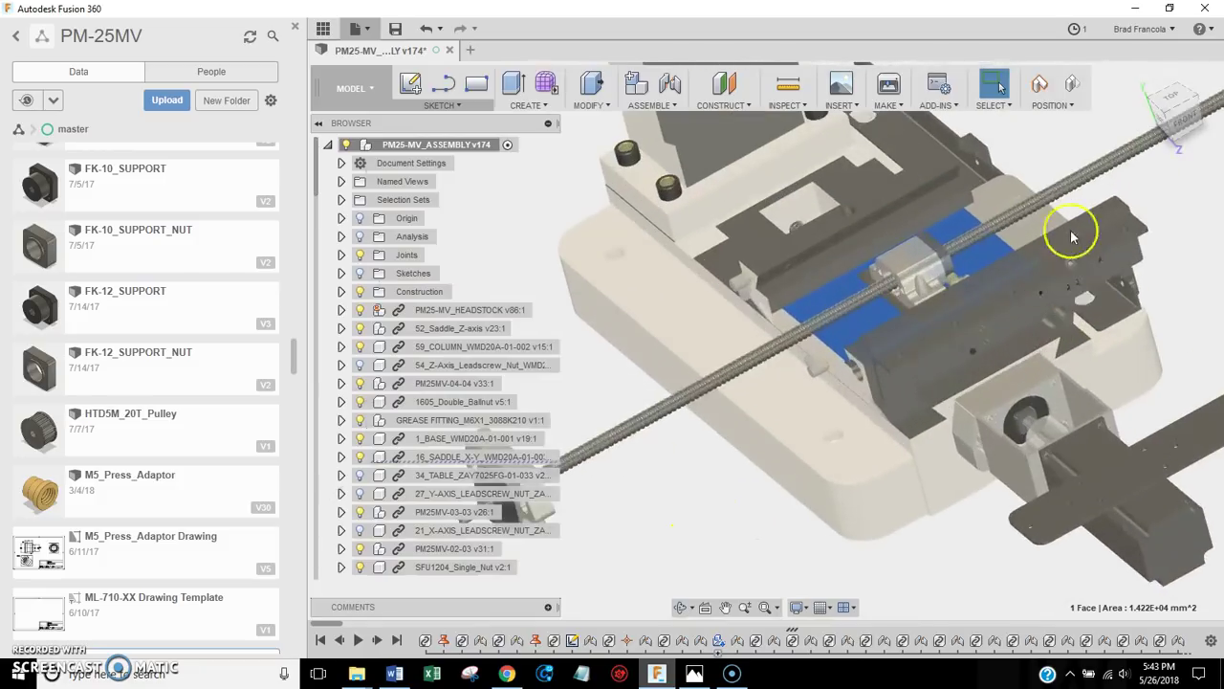
pyautogui.scroll(-3, 1052, 191)
pyautogui.scroll(4, 819, 347)
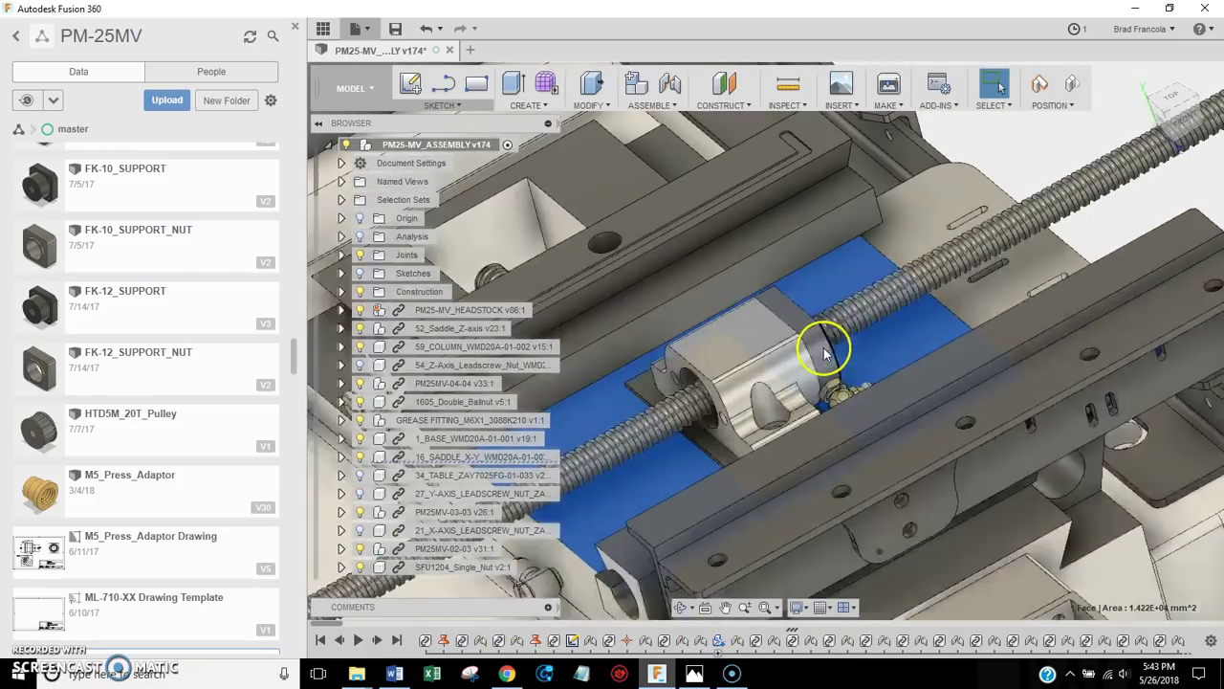
# Select the curved flange face of SFU1204_Single_Nut and inspect how the nut sits in its mount from another angle
pyautogui.click(824, 356)
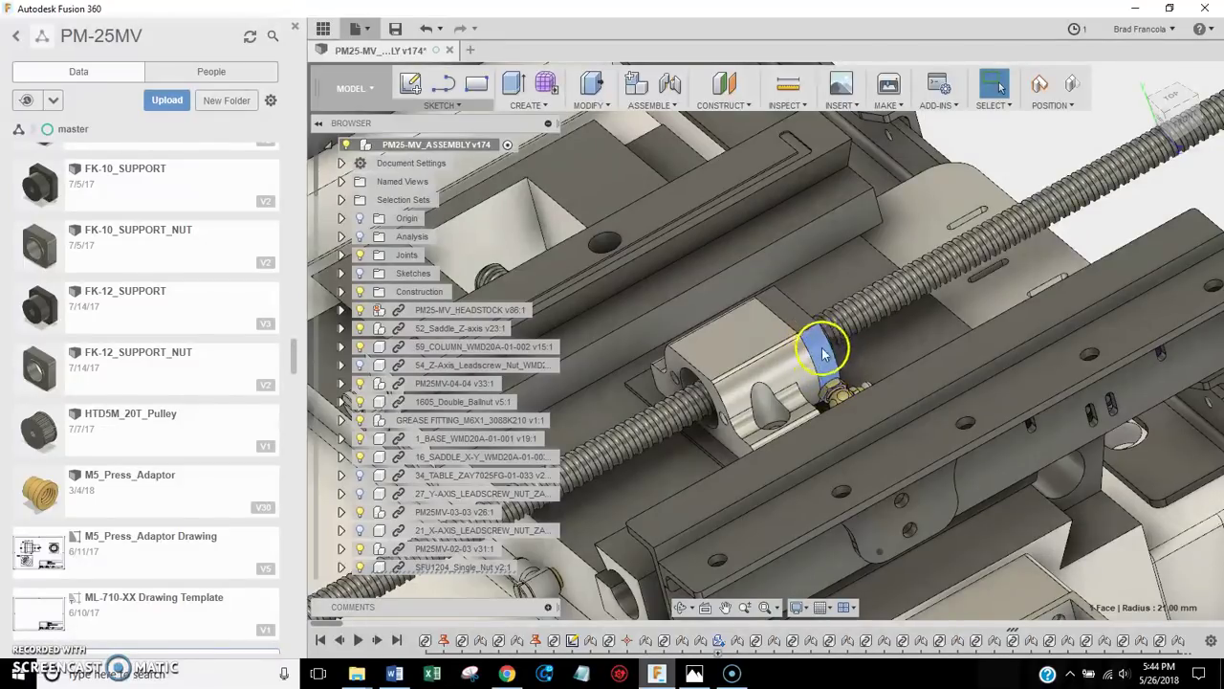
pyautogui.moveTo(1177, 122); pyautogui.dragTo(1106, 135)
pyautogui.scroll(-5, 836, 450)
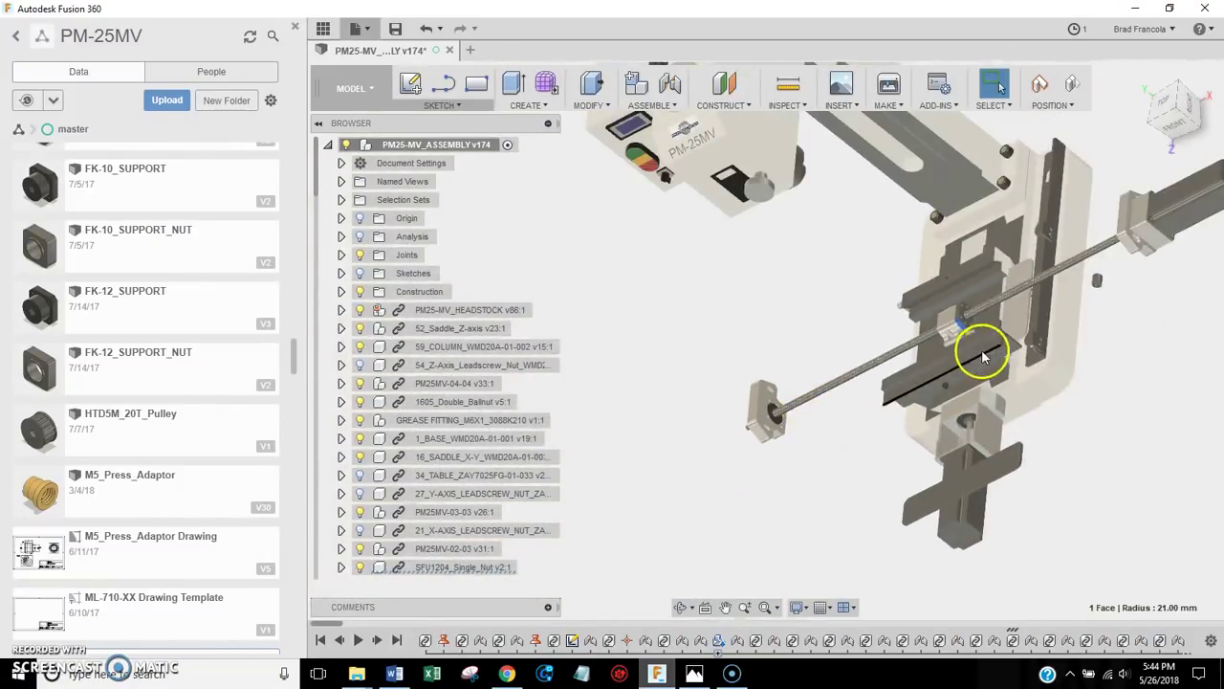
pyautogui.scroll(5, 985, 356)
pyautogui.scroll(1, 915, 309)
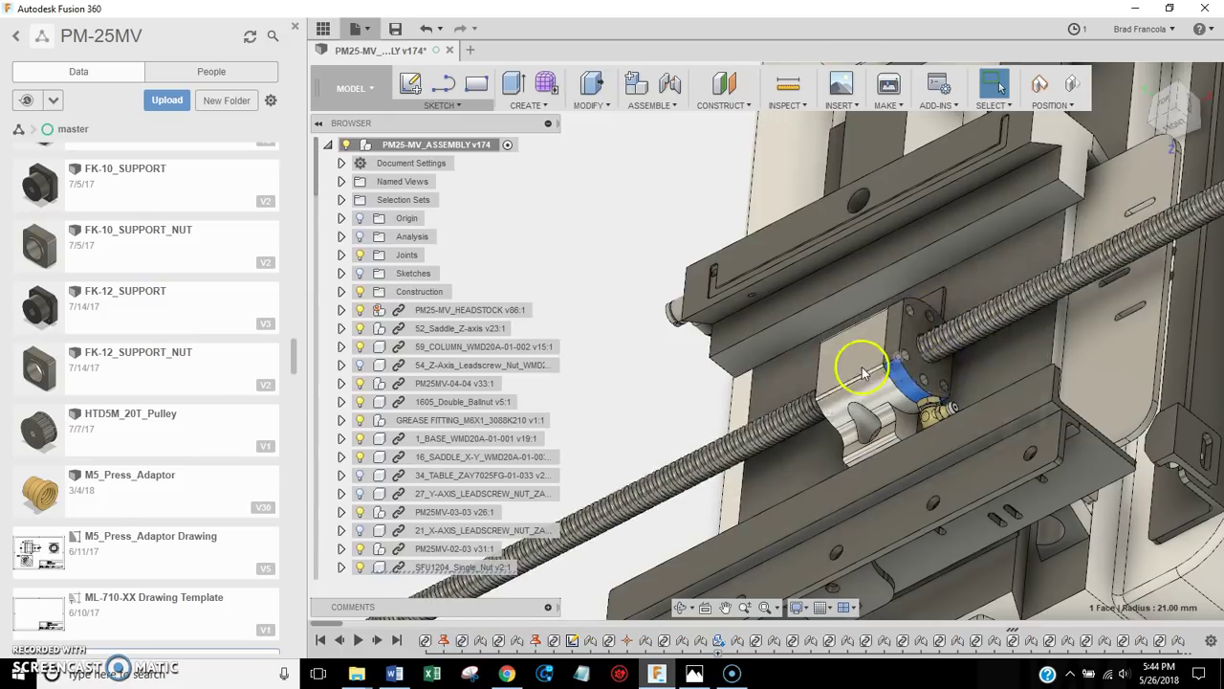
# Return to a front-left view of the machine and show 34_TABLE_ZAY7025FG-01-033 again
pyautogui.scroll(-4, 861, 368)
pyautogui.scroll(-1, 850, 385)
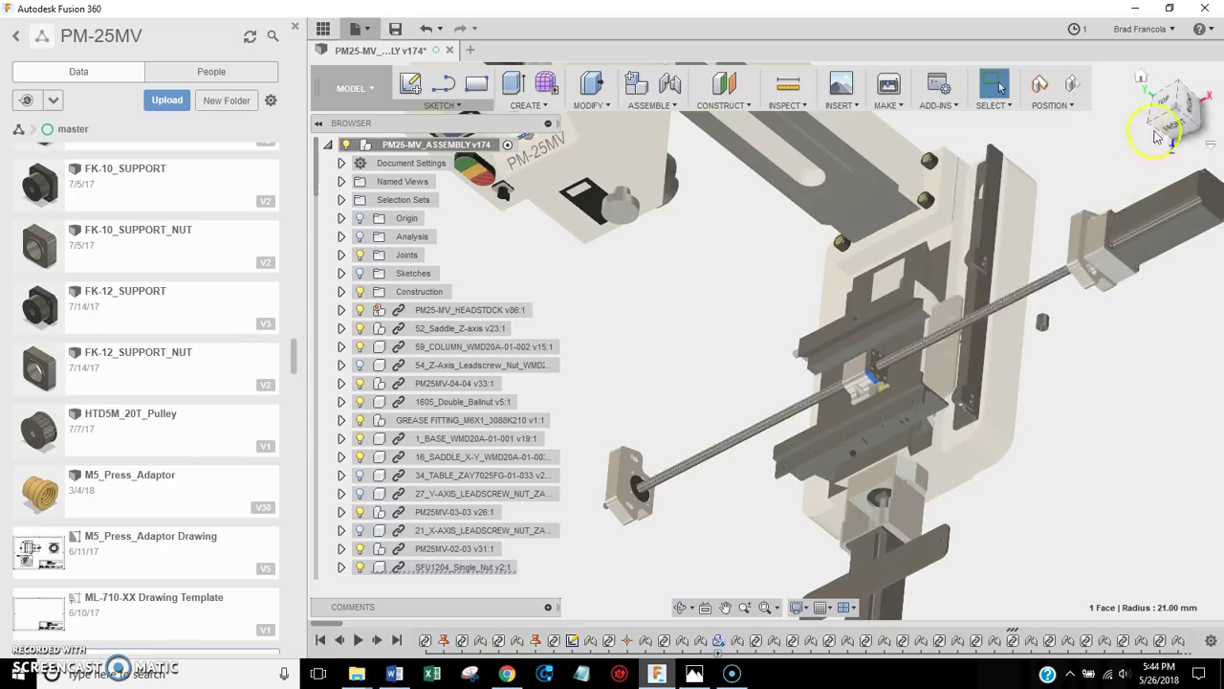
pyautogui.moveTo(1179, 121)
pyautogui.mouseDown()
pyautogui.moveTo(1205, 104)
pyautogui.moveTo(5, 82)
pyautogui.moveTo(1060, 279)
pyautogui.mouseUp()
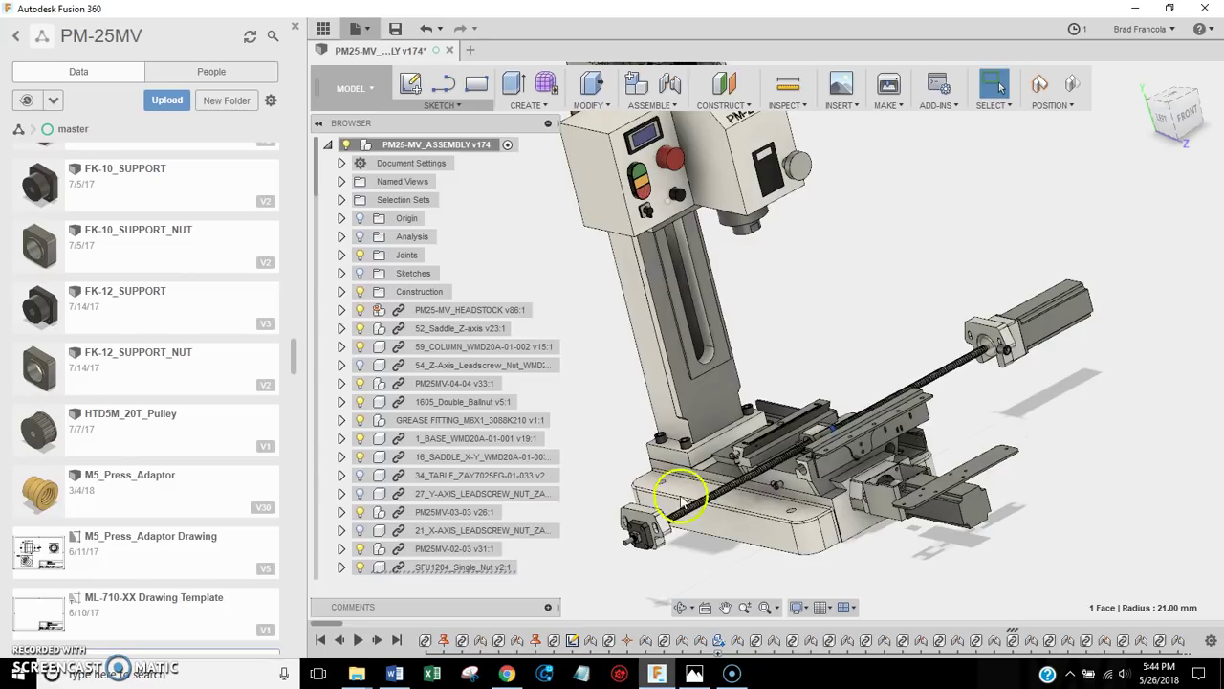
pyautogui.scroll(2, 743, 440)
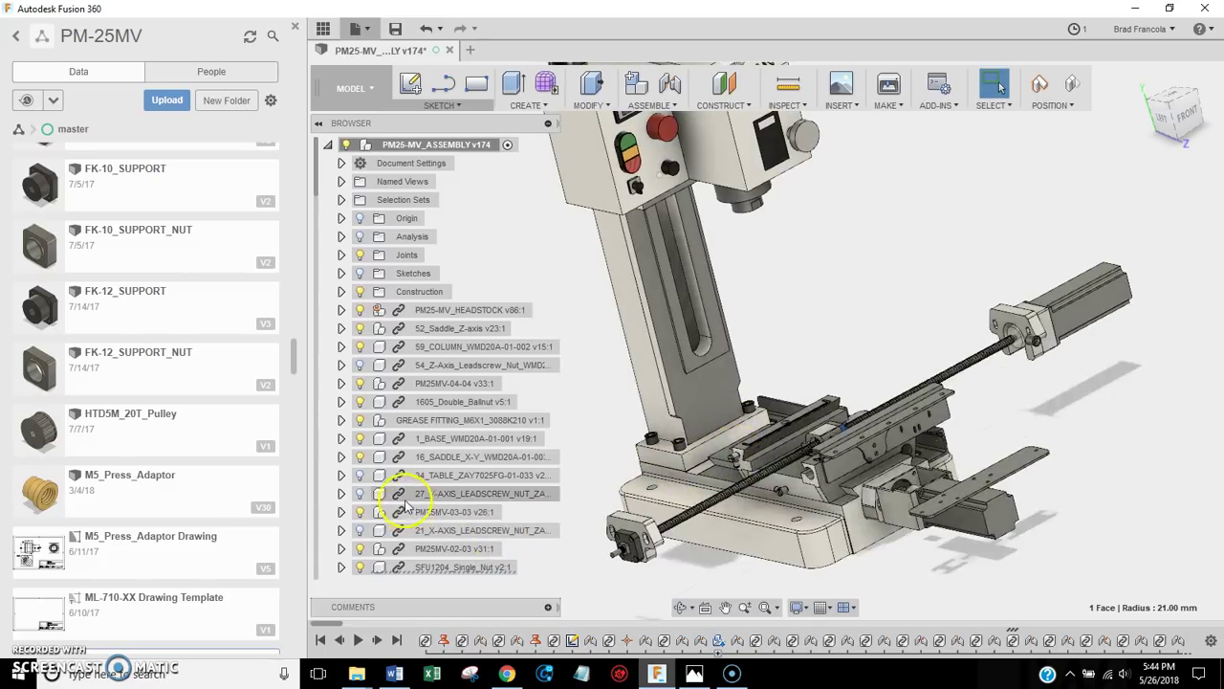
pyautogui.click(360, 476)
pyautogui.click(360, 477)
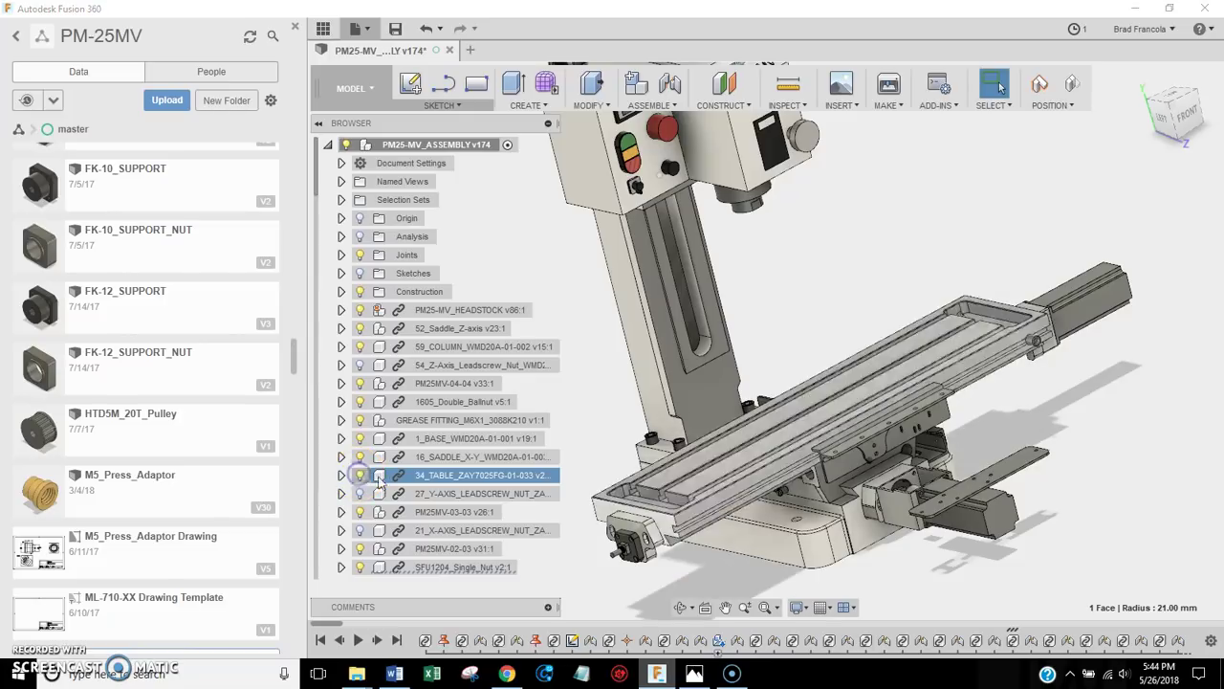
# Hide 59_COLUMN_WMD20A-01-002 and inspect the exposed Z-axis ball screw and ball nut from the back-left side
pyautogui.scroll(-2, 664, 430)
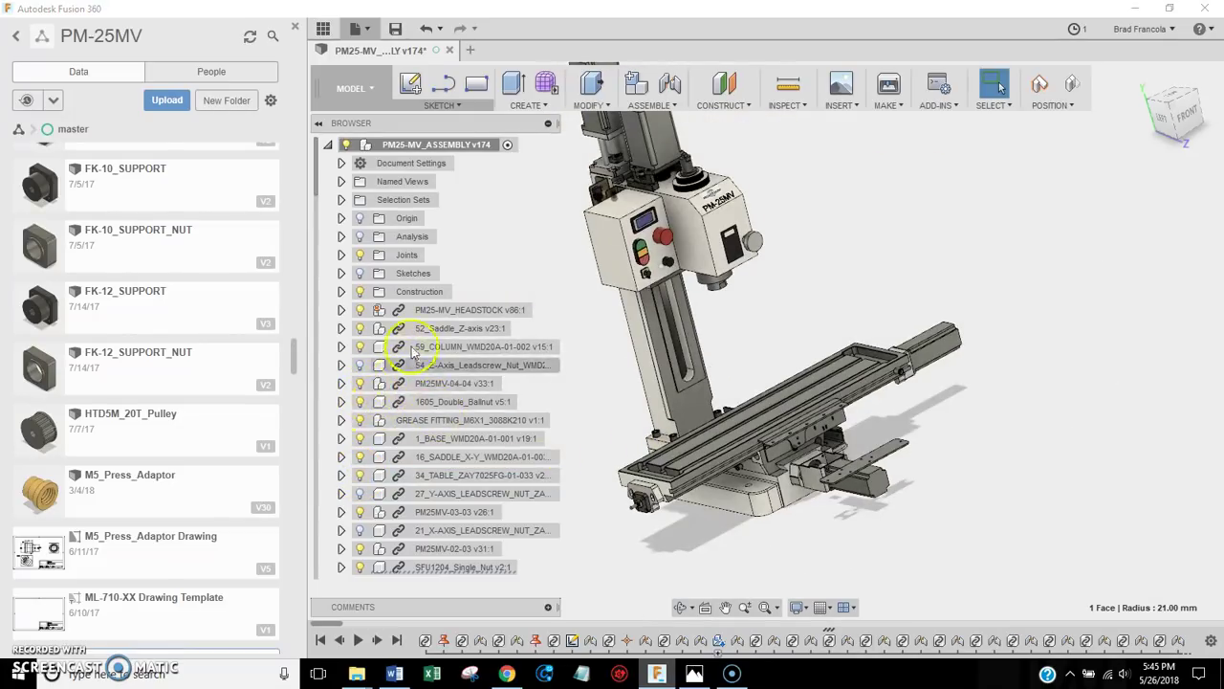
pyautogui.click(361, 346)
pyautogui.click(991, 137)
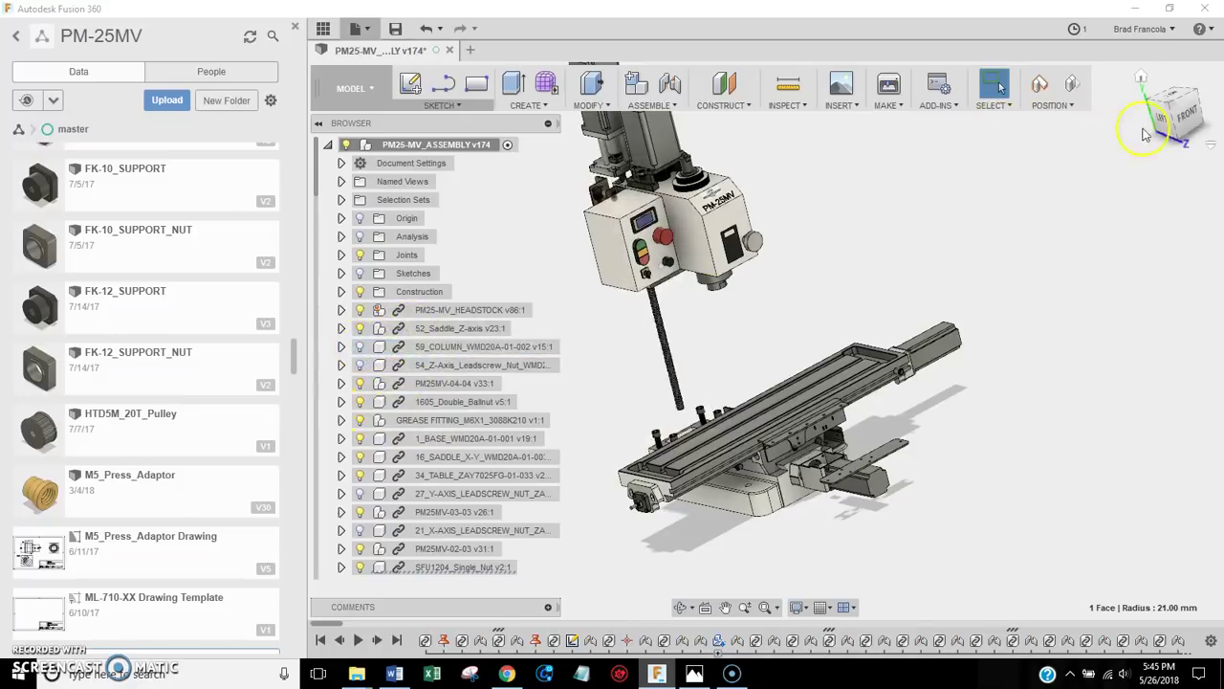
pyautogui.moveTo(1196, 114); pyautogui.dragTo(125, 100)
pyautogui.scroll(5, 656, 258)
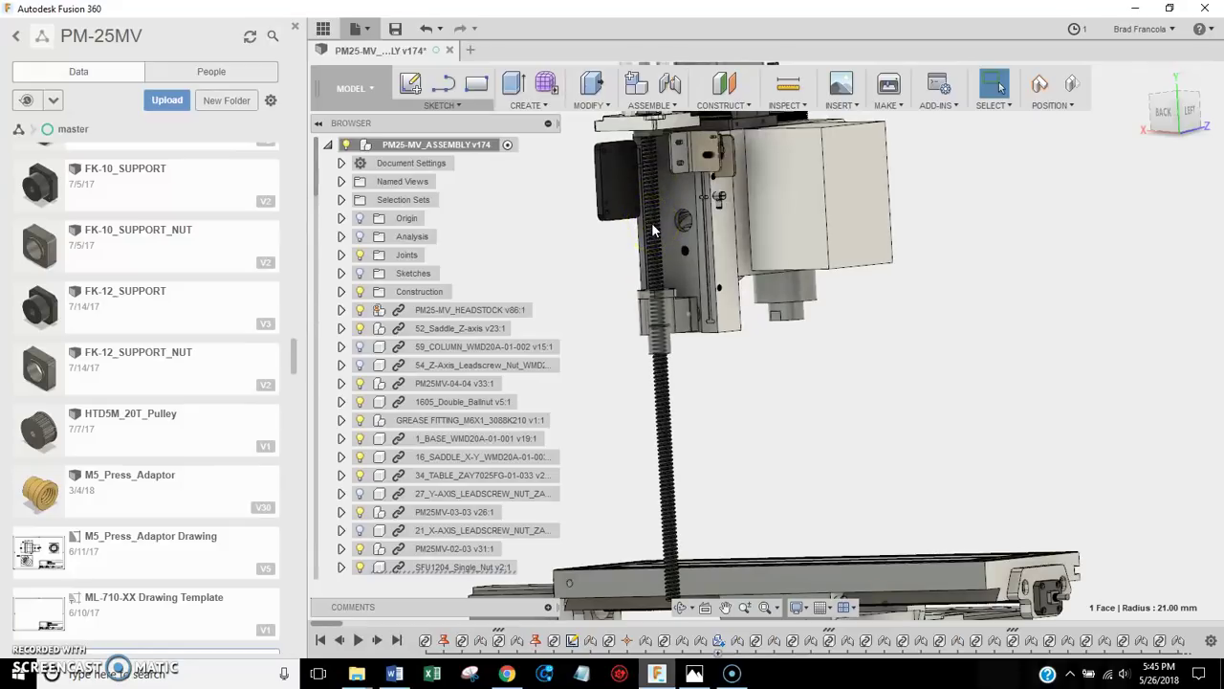
pyautogui.scroll(5, 658, 306)
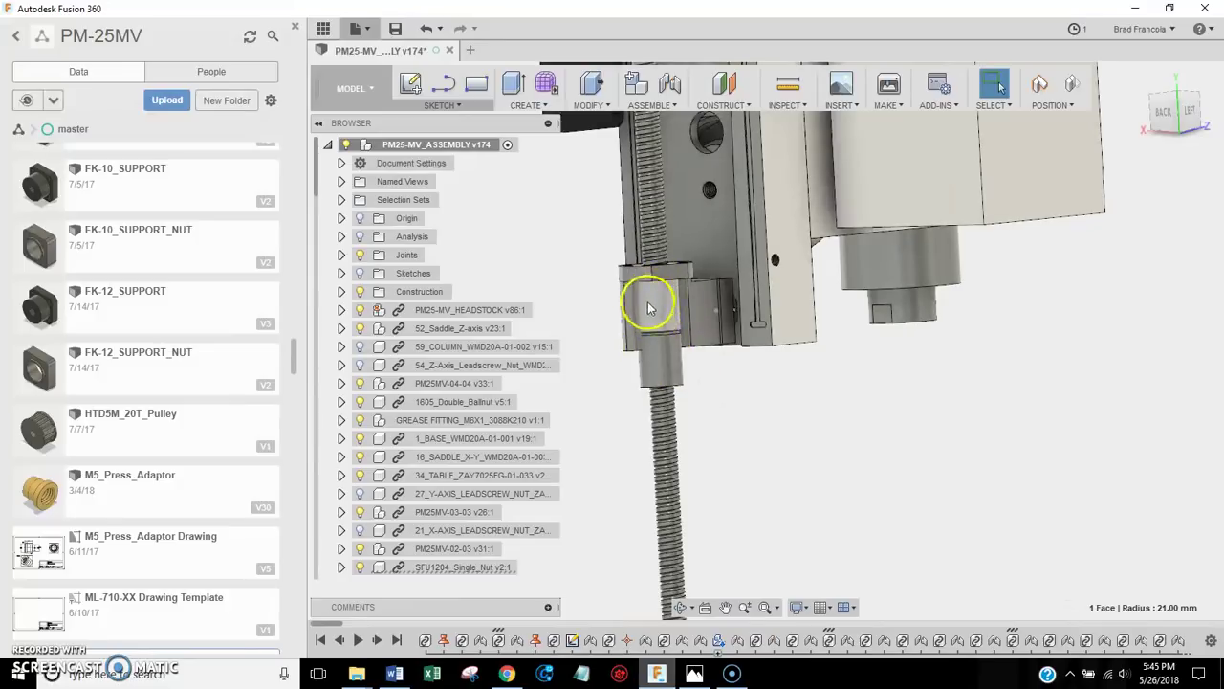
pyautogui.scroll(-3, 660, 320)
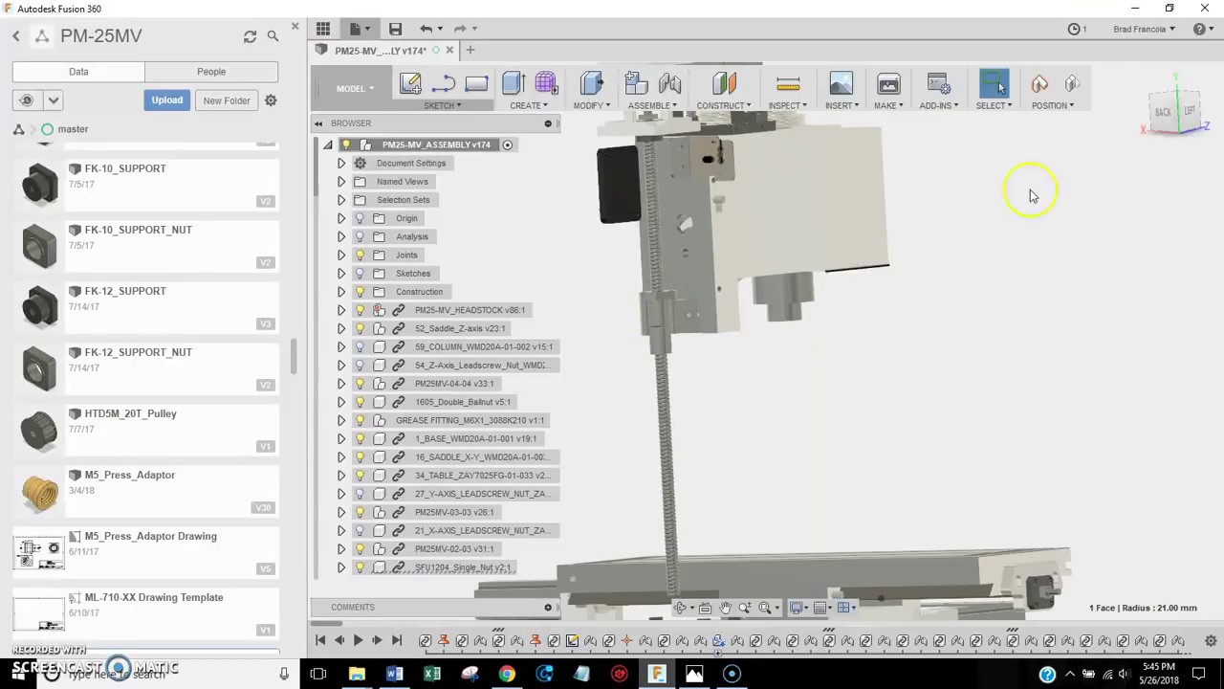
# Examine the Z-axis ball screw and nut behind the headstock from the left, the right rear and below
pyautogui.moveTo(1176, 122); pyautogui.dragTo(1152, 117)
pyautogui.scroll(-3, 1038, 357)
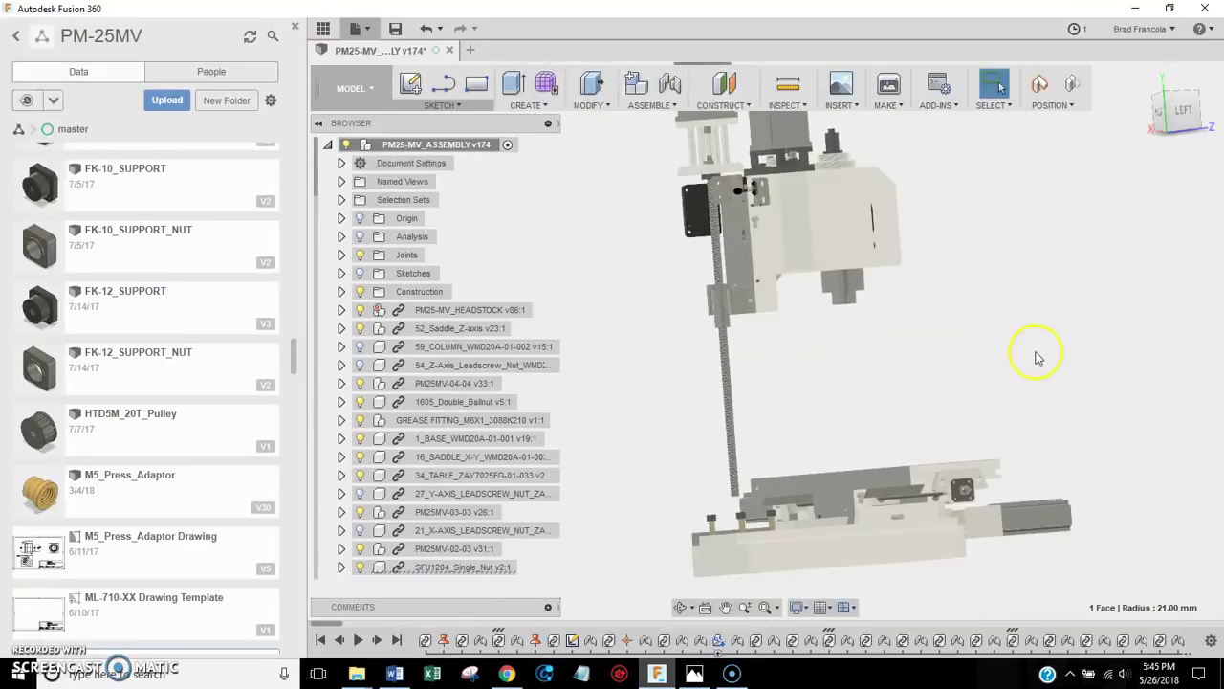
pyautogui.scroll(3, 914, 243)
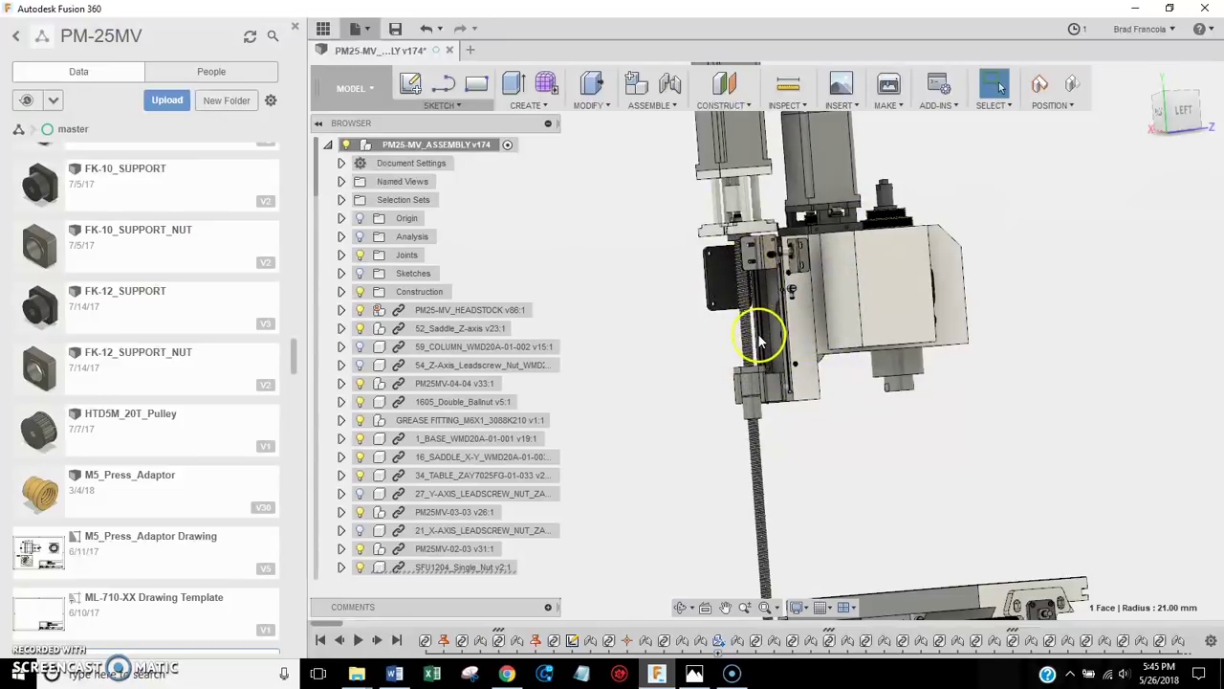
pyautogui.moveTo(1175, 124); pyautogui.dragTo(144, 100)
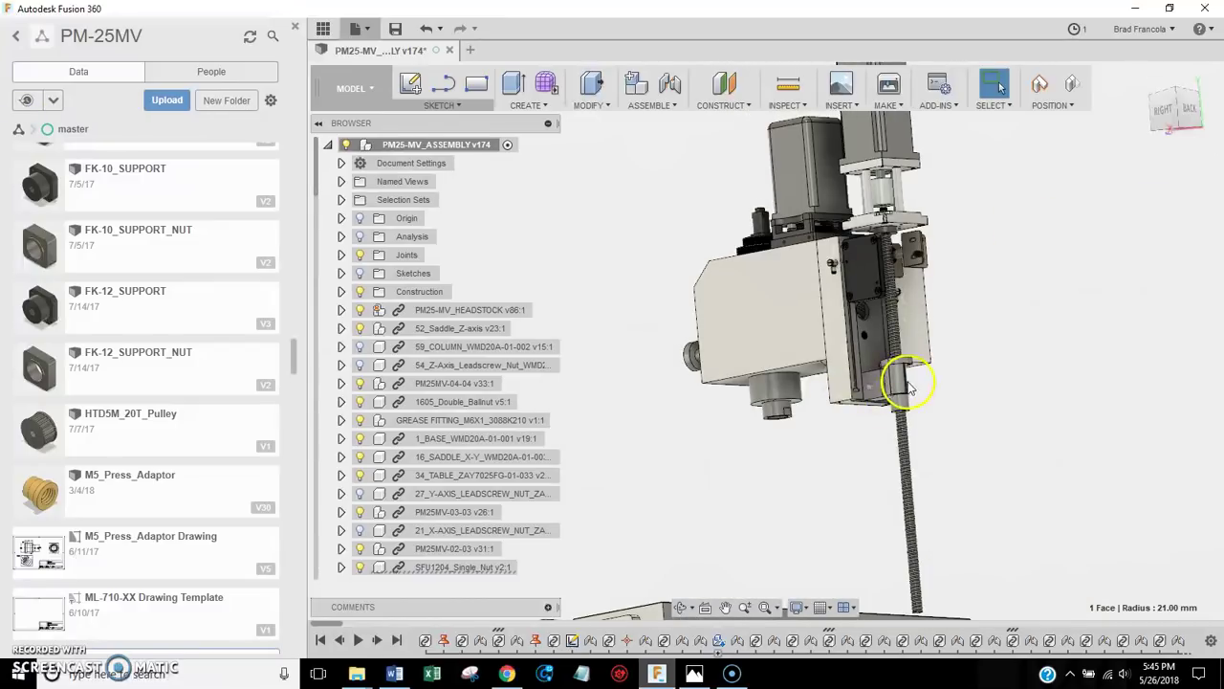
pyautogui.scroll(3, 904, 384)
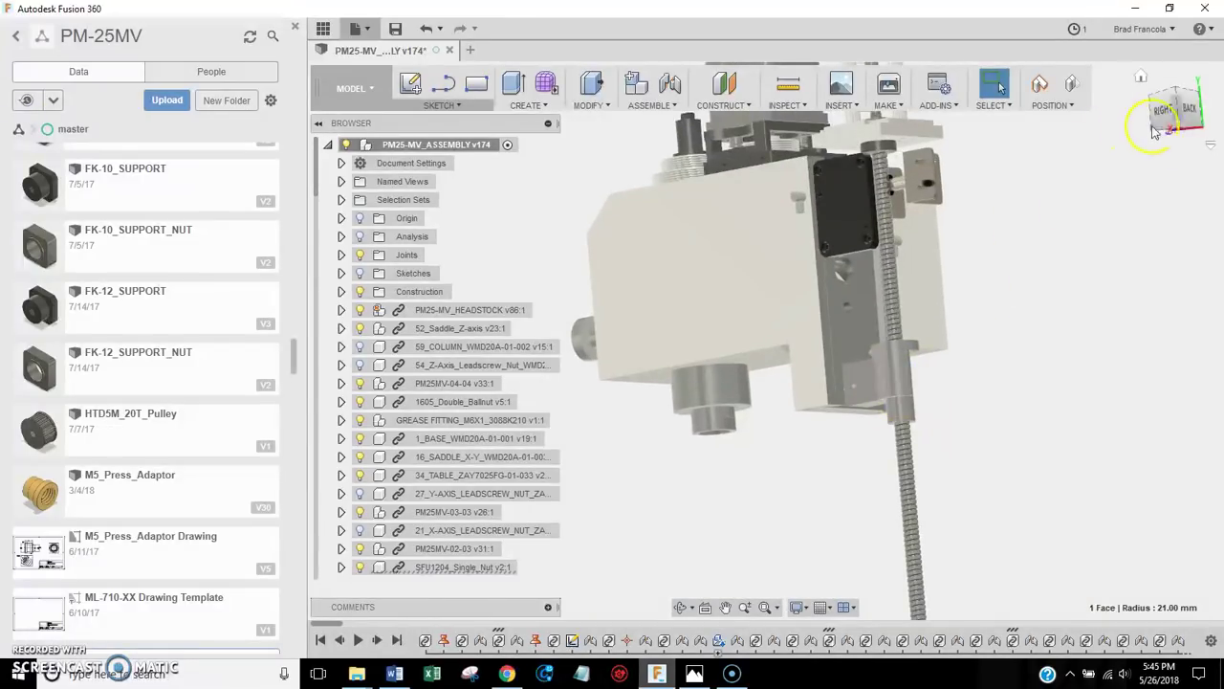
pyautogui.moveTo(1166, 93); pyautogui.dragTo(1157, 81)
pyautogui.scroll(4, 930, 429)
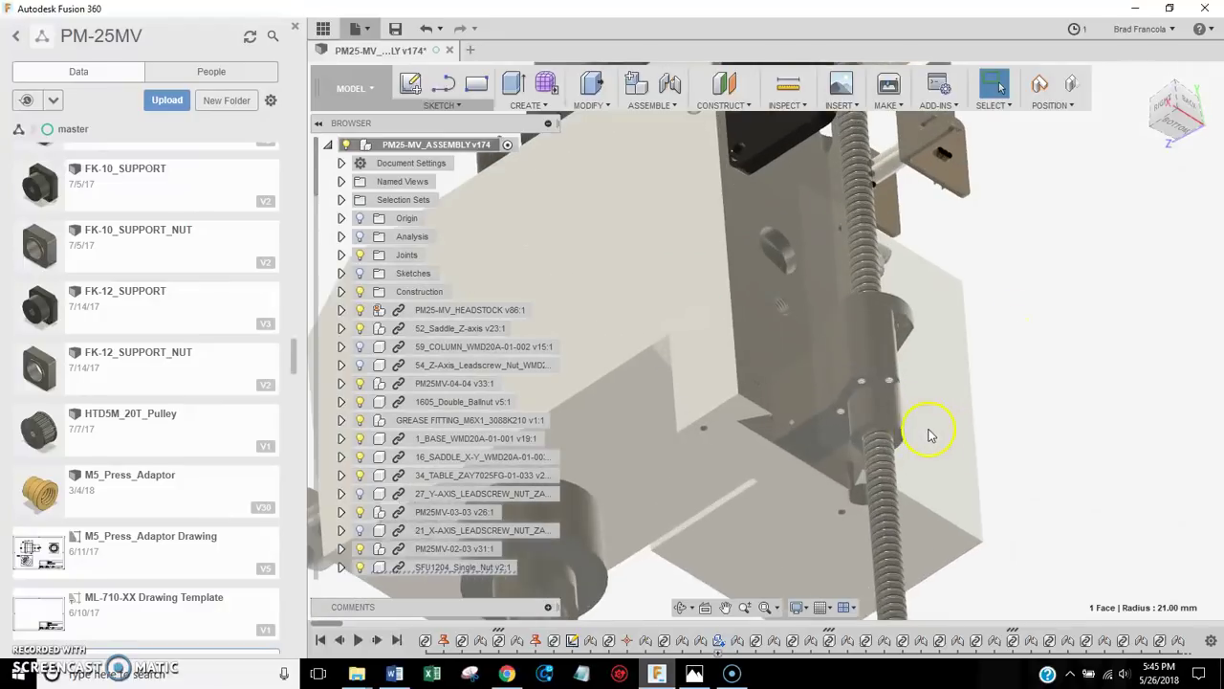
# Inspect how the Z-axis ball nut mount attaches to the Z-axis saddle from the underside
pyautogui.moveTo(824, 454); pyautogui.dragTo(821, 340)
pyautogui.moveTo(789, 384)
pyautogui.mouseDown()
pyautogui.moveTo(765, 391)
pyautogui.moveTo(795, 426)
pyautogui.moveTo(793, 404)
pyautogui.mouseUp()
pyautogui.scroll(-2, 792, 406)
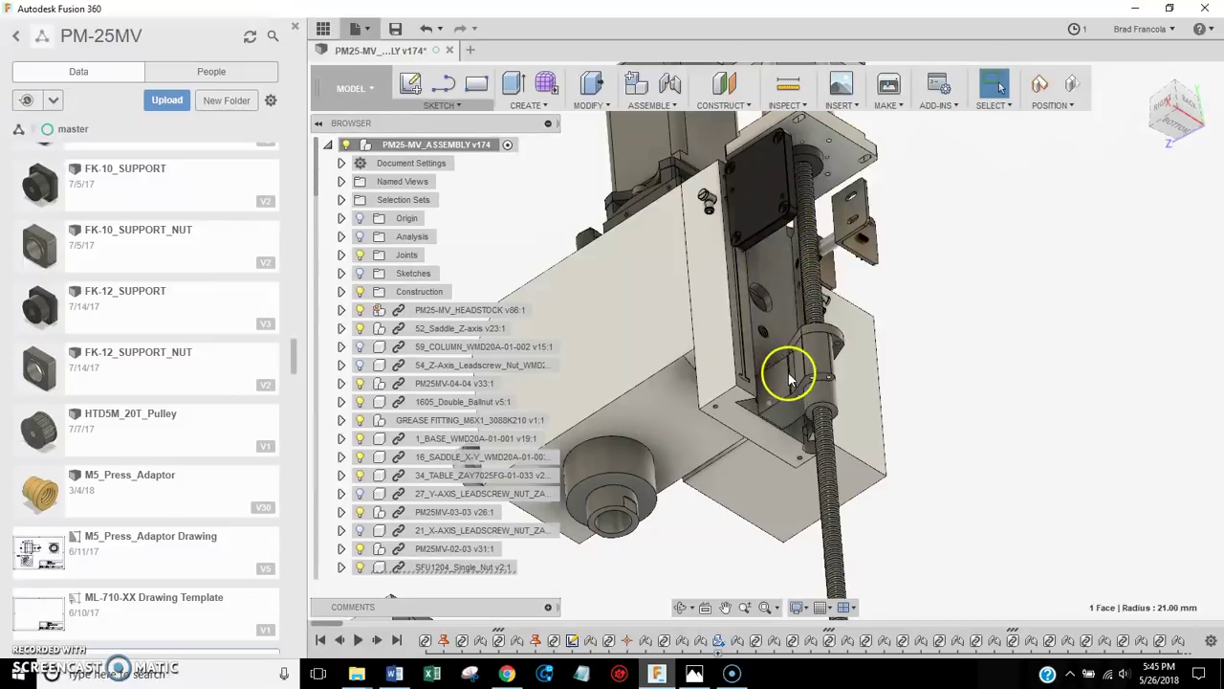
pyautogui.scroll(2, 808, 402)
pyautogui.moveTo(1180, 126); pyautogui.dragTo(1207, 88)
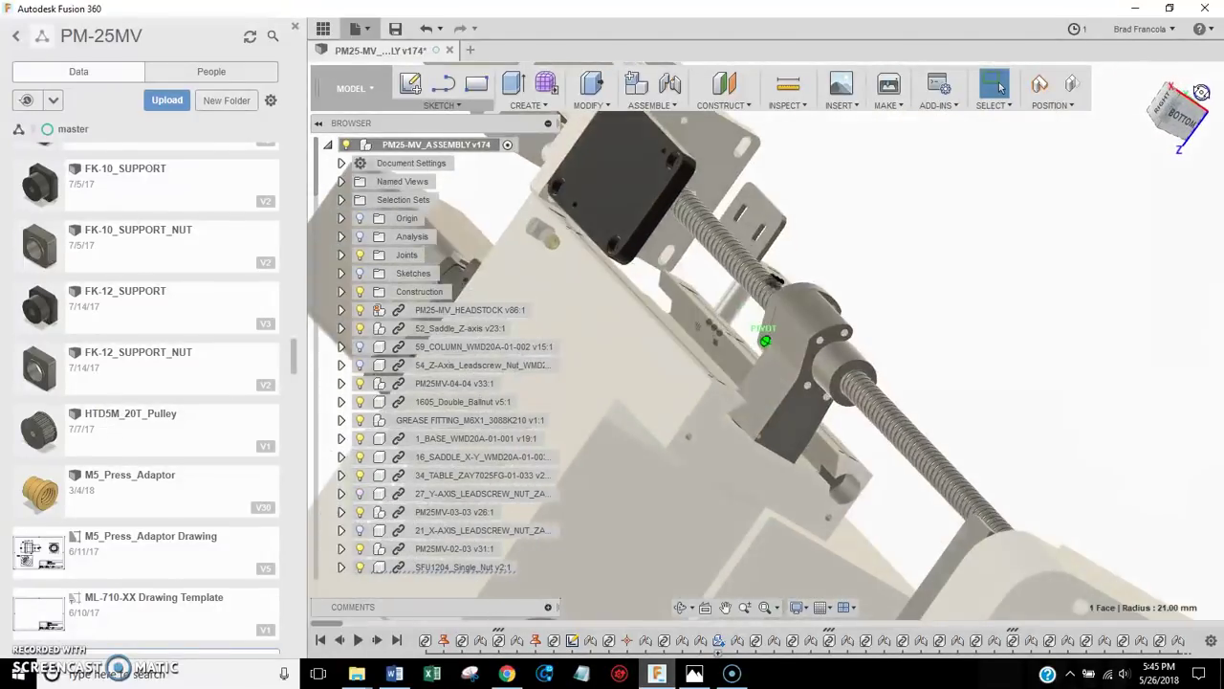
pyautogui.scroll(2, 855, 401)
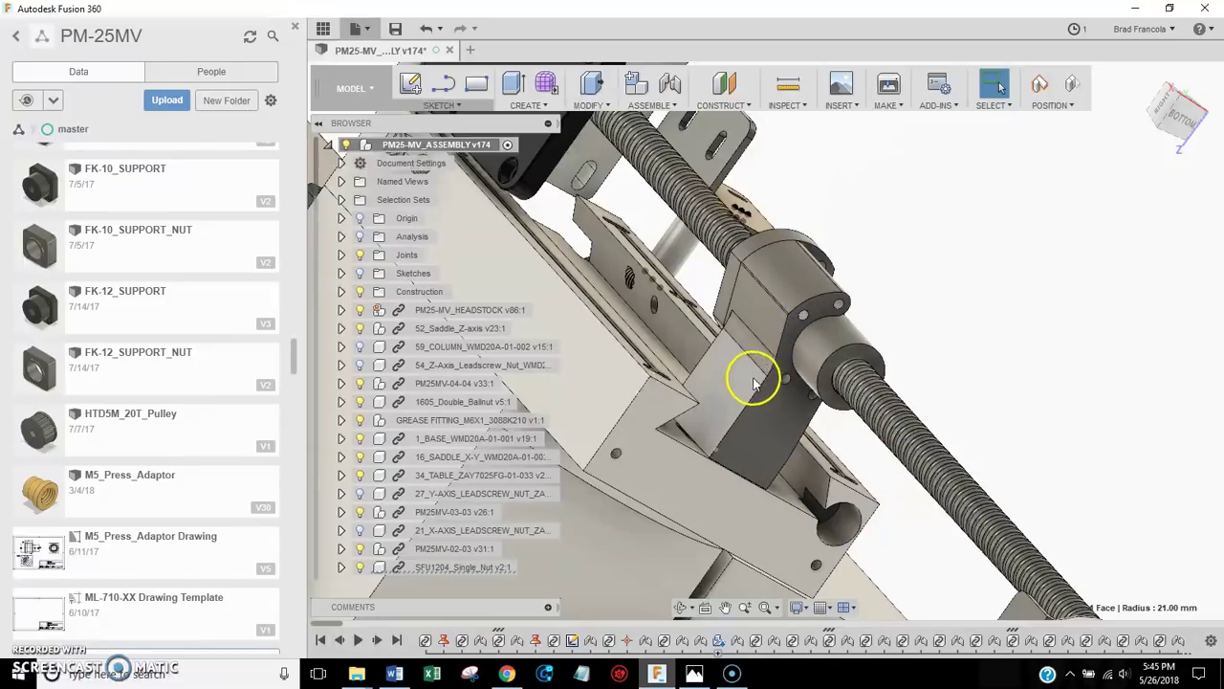
# Examine the Z-axis ball nut and its mount from other underside angles, and return to a rear overview of the machine from above
pyautogui.moveTo(1182, 121); pyautogui.dragTo(1135, 132)
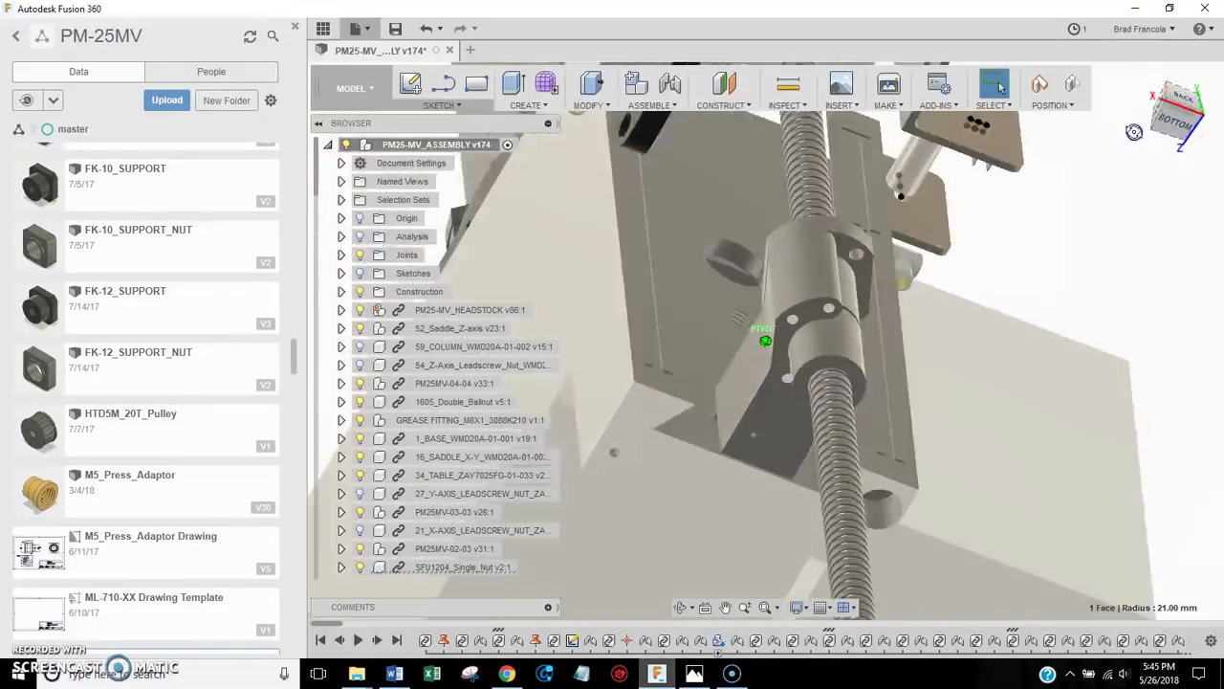
pyautogui.moveTo(1134, 131)
pyautogui.keyDown('shift'); pyautogui.mouseDown(button='middle')
pyautogui.moveTo(1061, 117)
pyautogui.moveTo(1073, 84)
pyautogui.mouseUp(button='middle'); pyautogui.keyUp('shift')
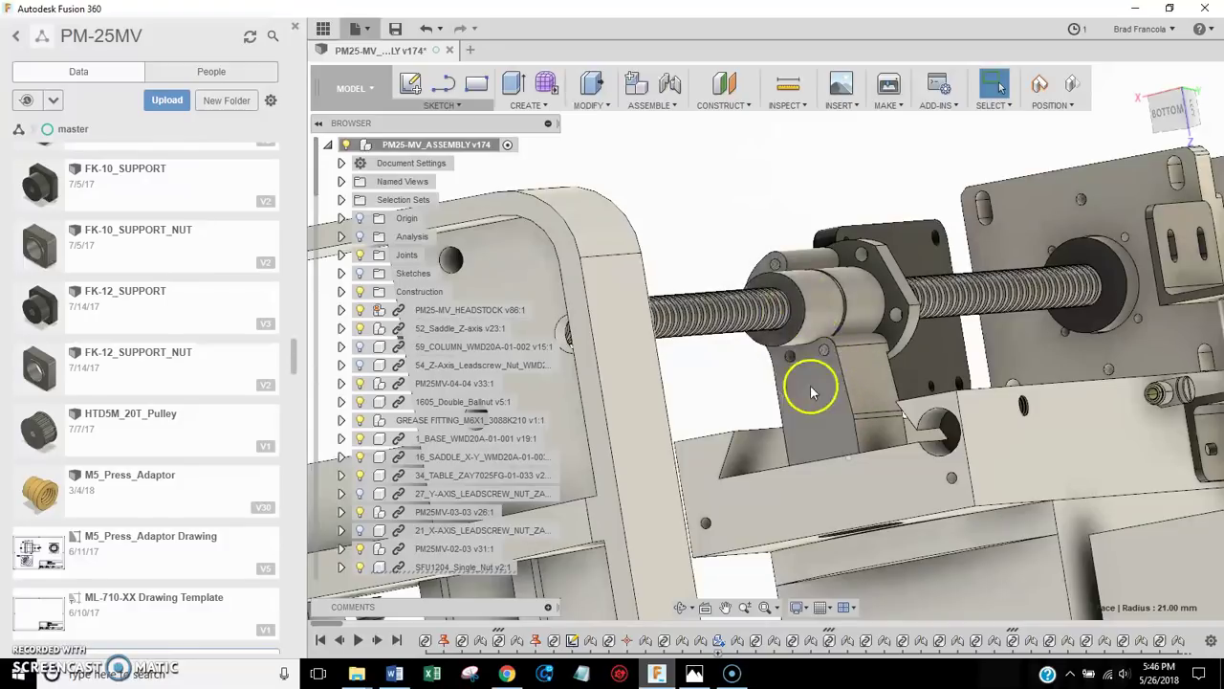
pyautogui.scroll(2, 828, 396)
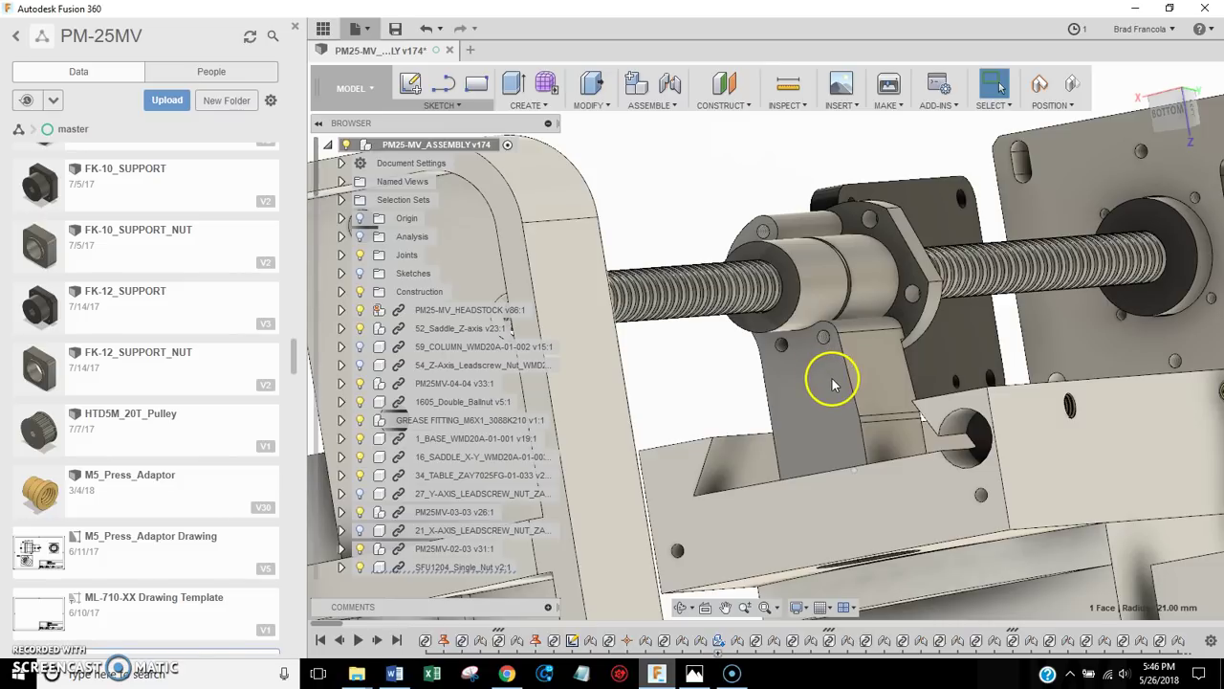
pyautogui.scroll(-3, 832, 383)
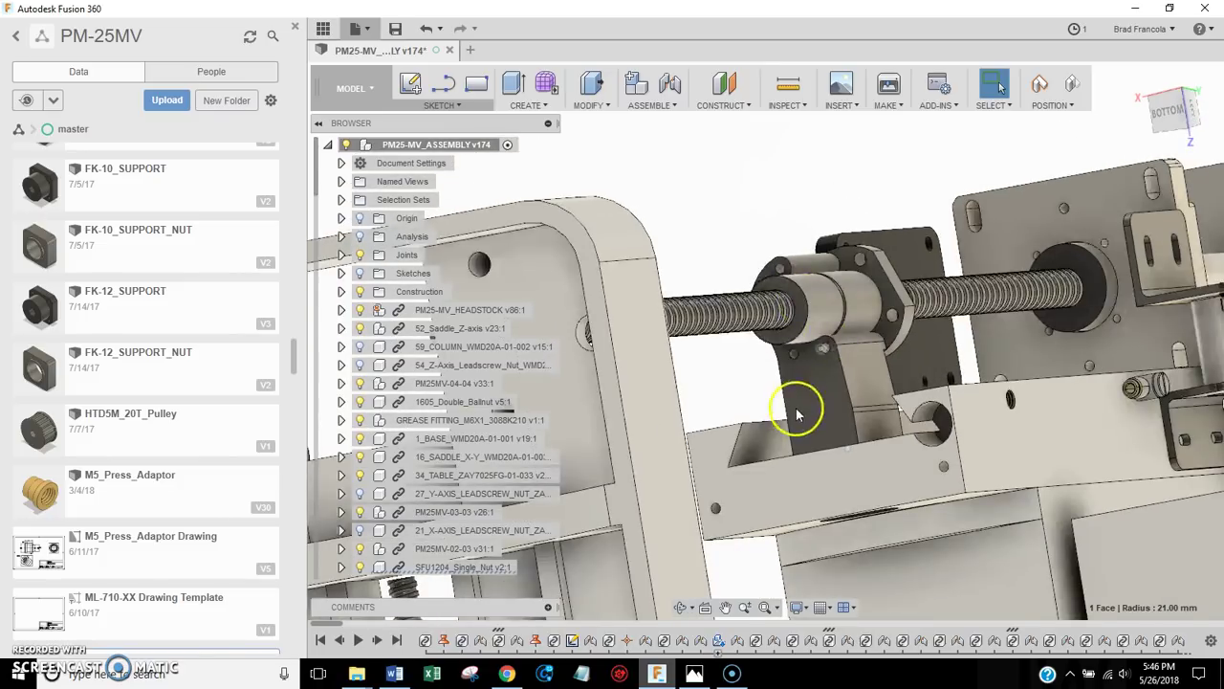
pyautogui.scroll(-3, 947, 325)
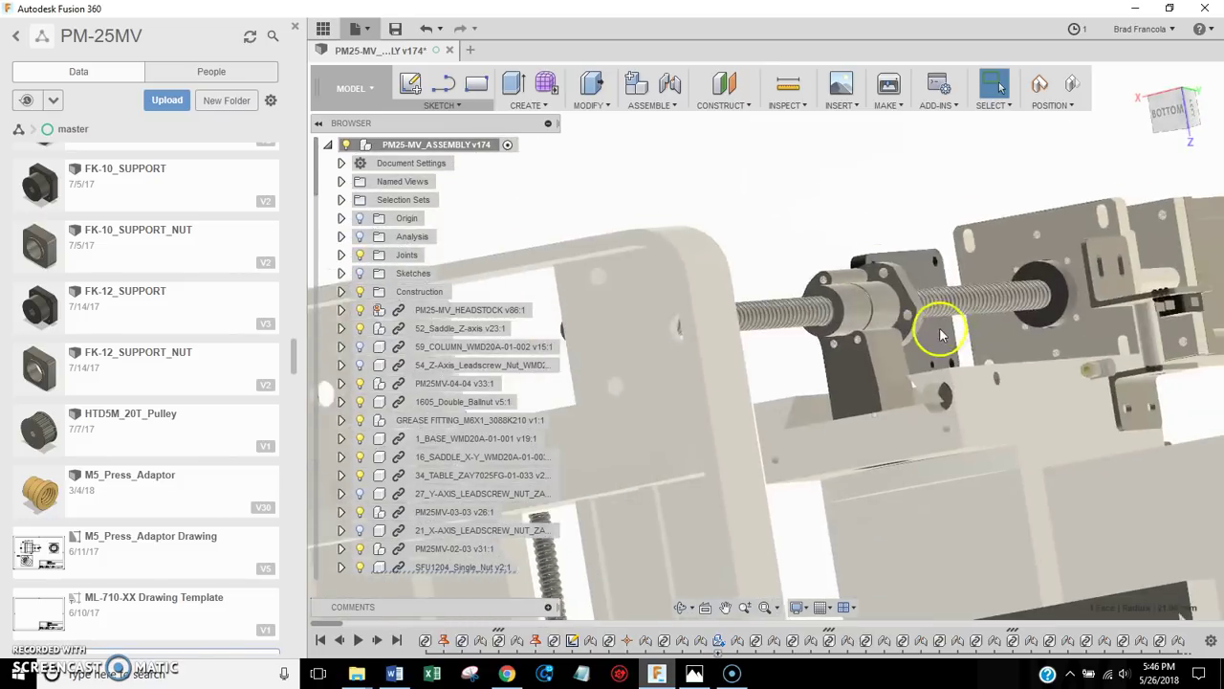
pyautogui.moveTo(1163, 118)
pyautogui.mouseDown()
pyautogui.moveTo(1215, 156)
pyautogui.moveTo(1203, 221)
pyautogui.moveTo(55, 248)
pyautogui.moveTo(364, 490)
pyautogui.moveTo(861, 256)
pyautogui.mouseUp()
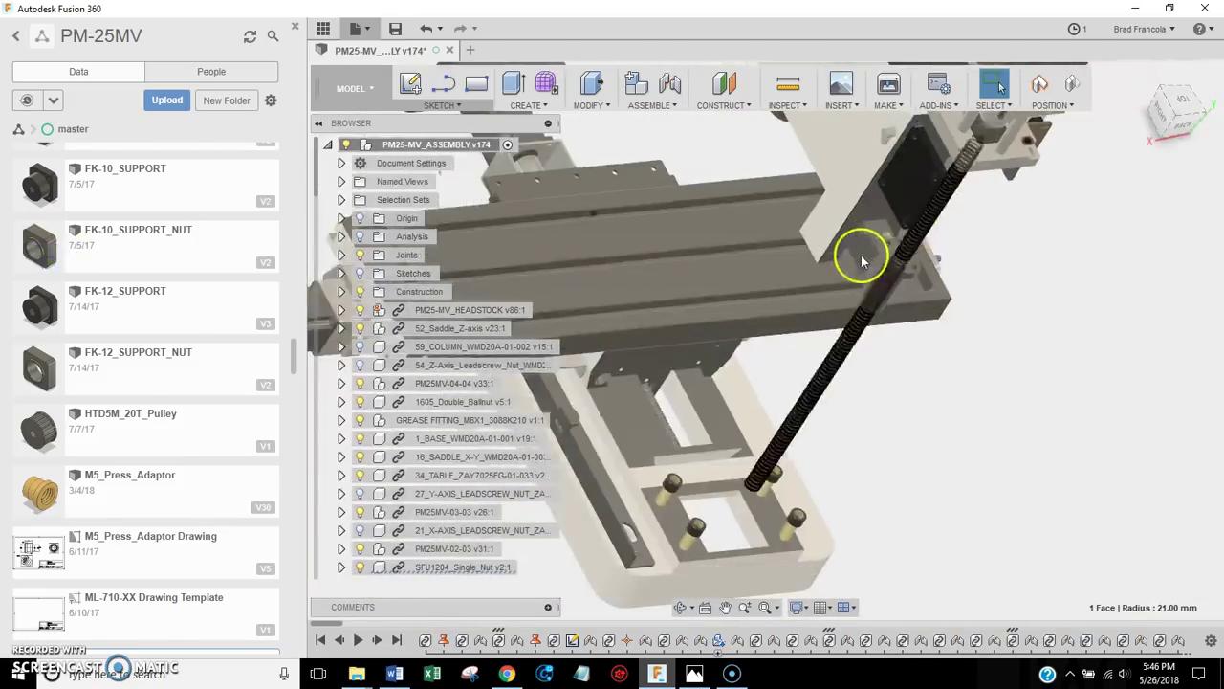
pyautogui.scroll(-3, 861, 256)
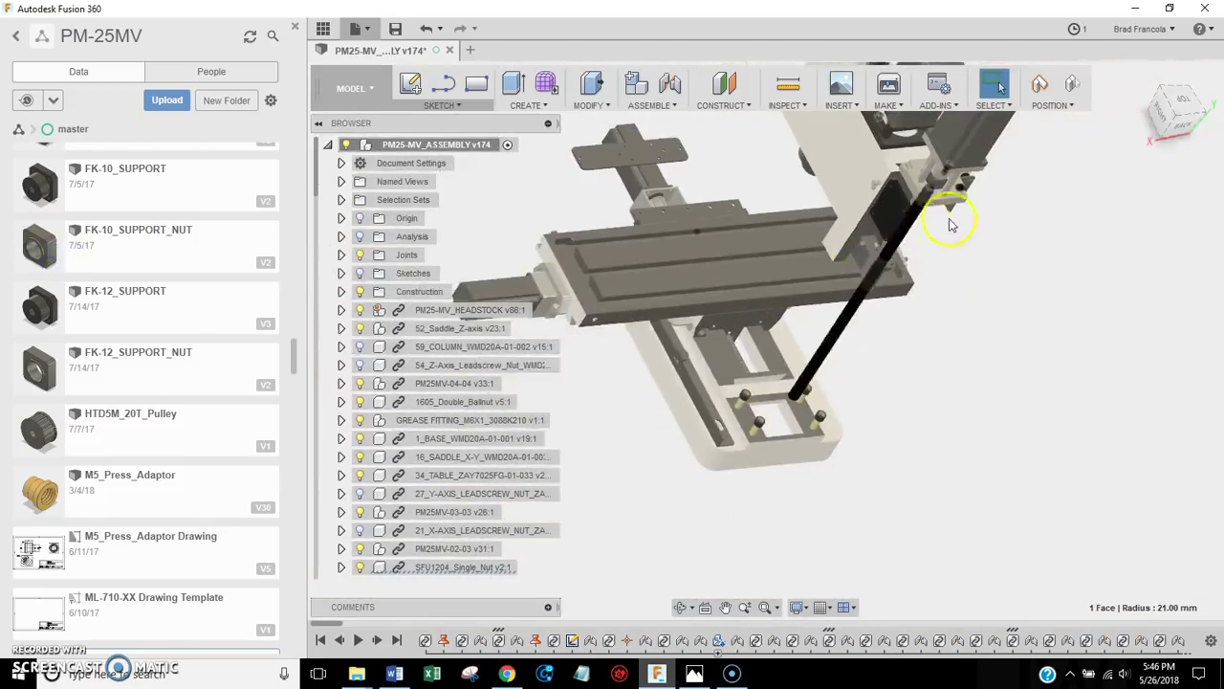
# Switch to FK-FF_Supports.jpg in Photos and enlarge the FK fixed-side drawings and dimension table
pyautogui.click(695, 673)
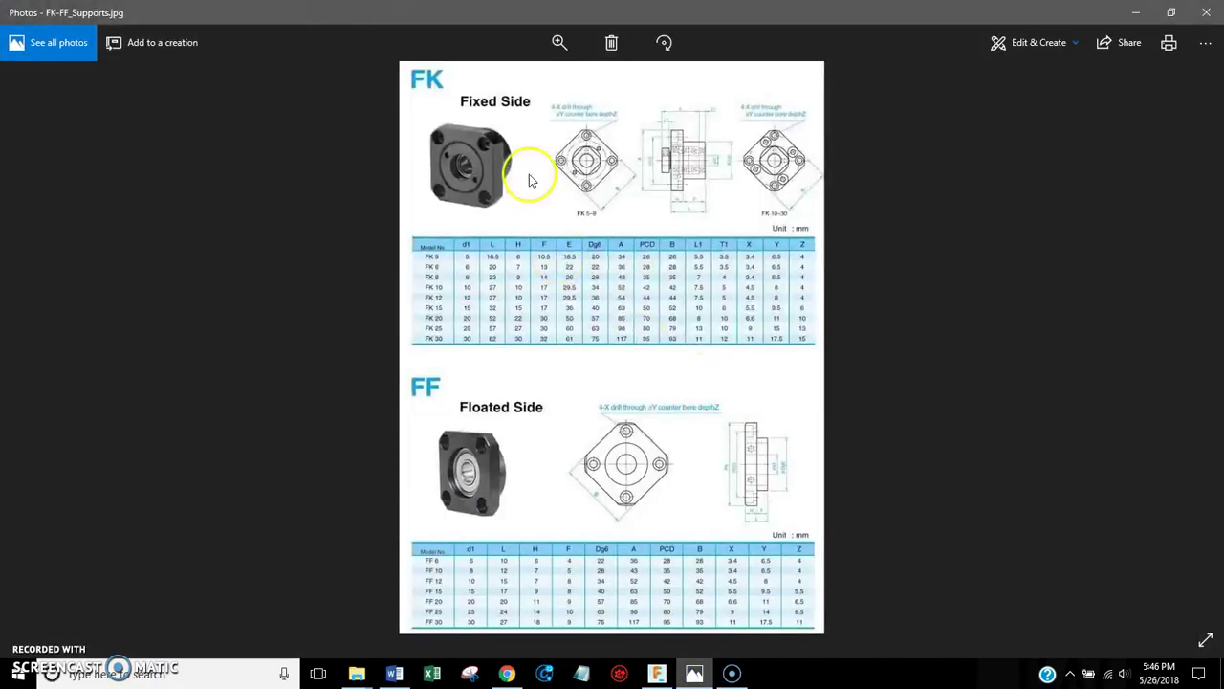
pyautogui.scroll(3, 531, 180)
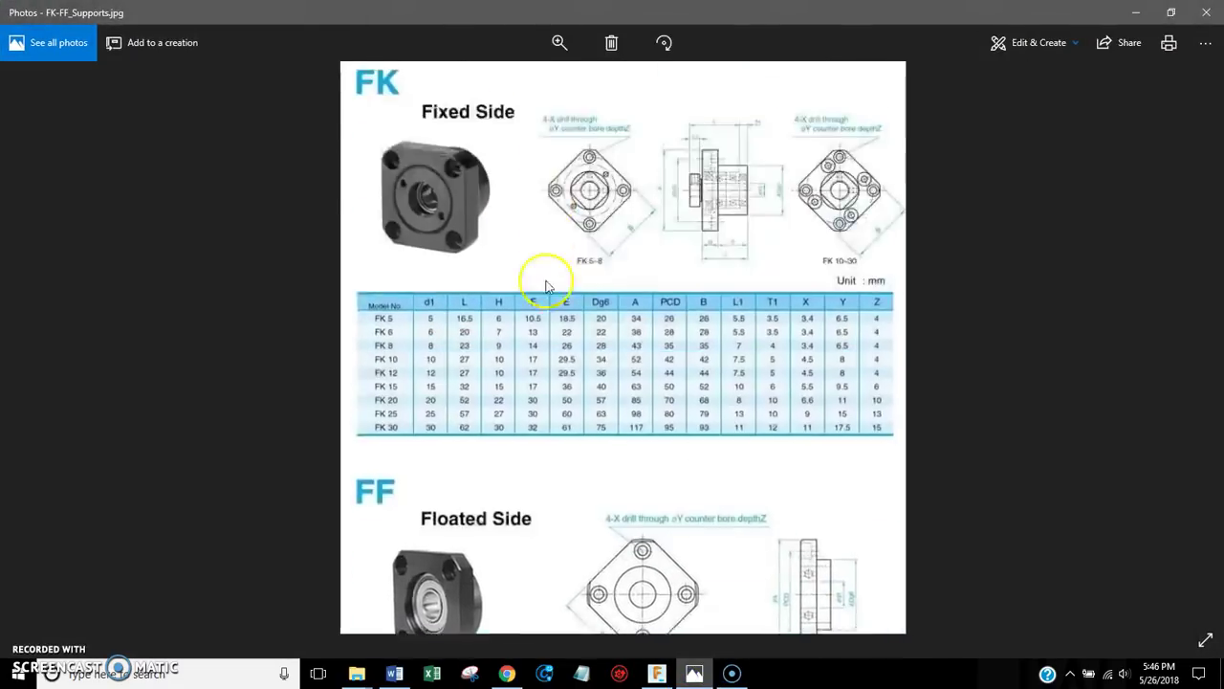
pyautogui.scroll(2, 612, 263)
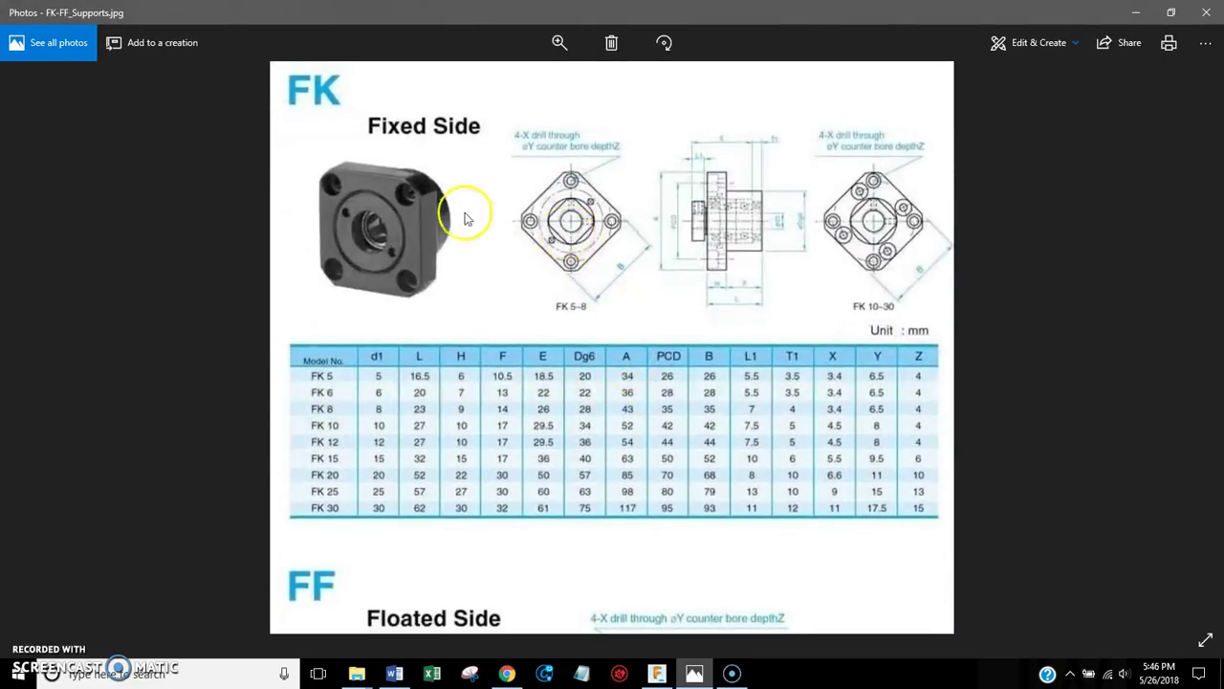
# Switch back to Fusion 360 and examine the bearing support and slotted mount on the table end opposite the X-axis motor
pyautogui.click(654, 677)
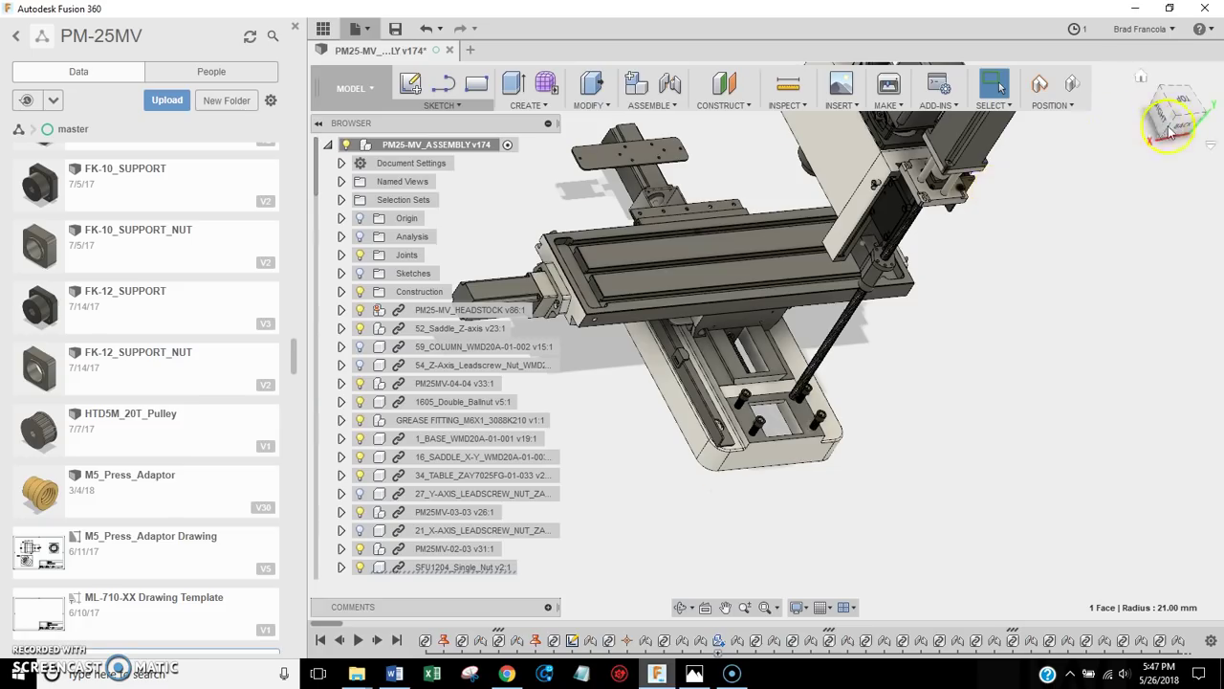
pyautogui.moveTo(1172, 119); pyautogui.dragTo(1167, 139)
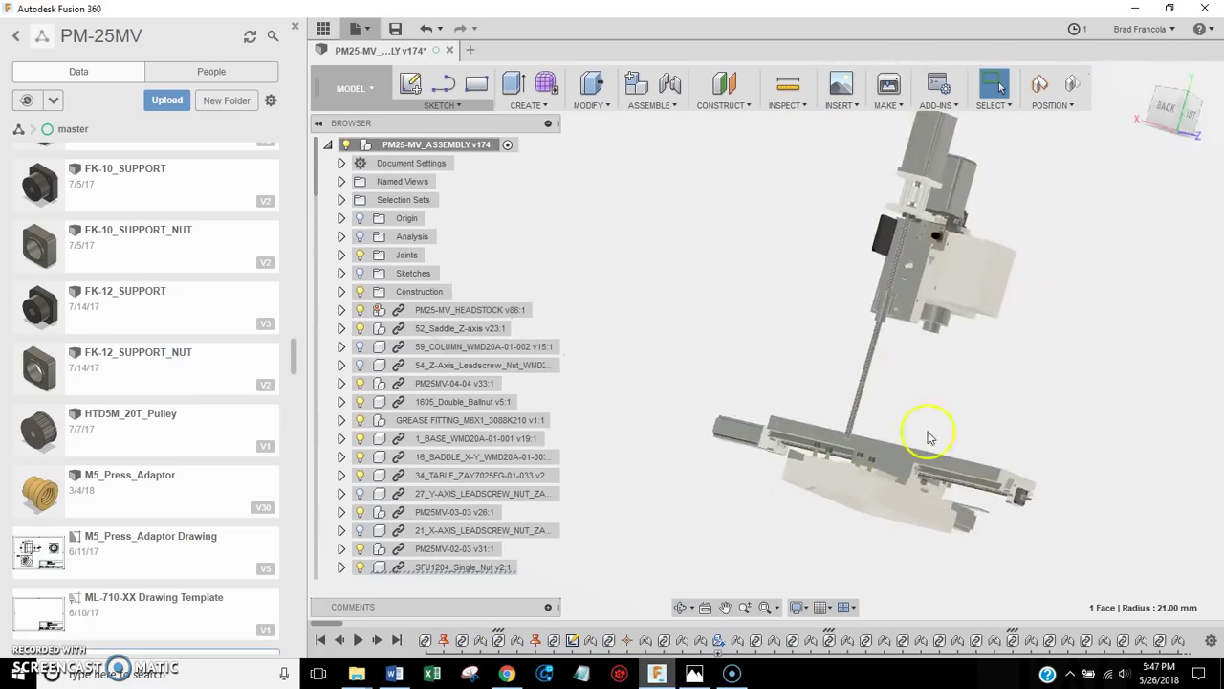
pyautogui.scroll(5, 1025, 499)
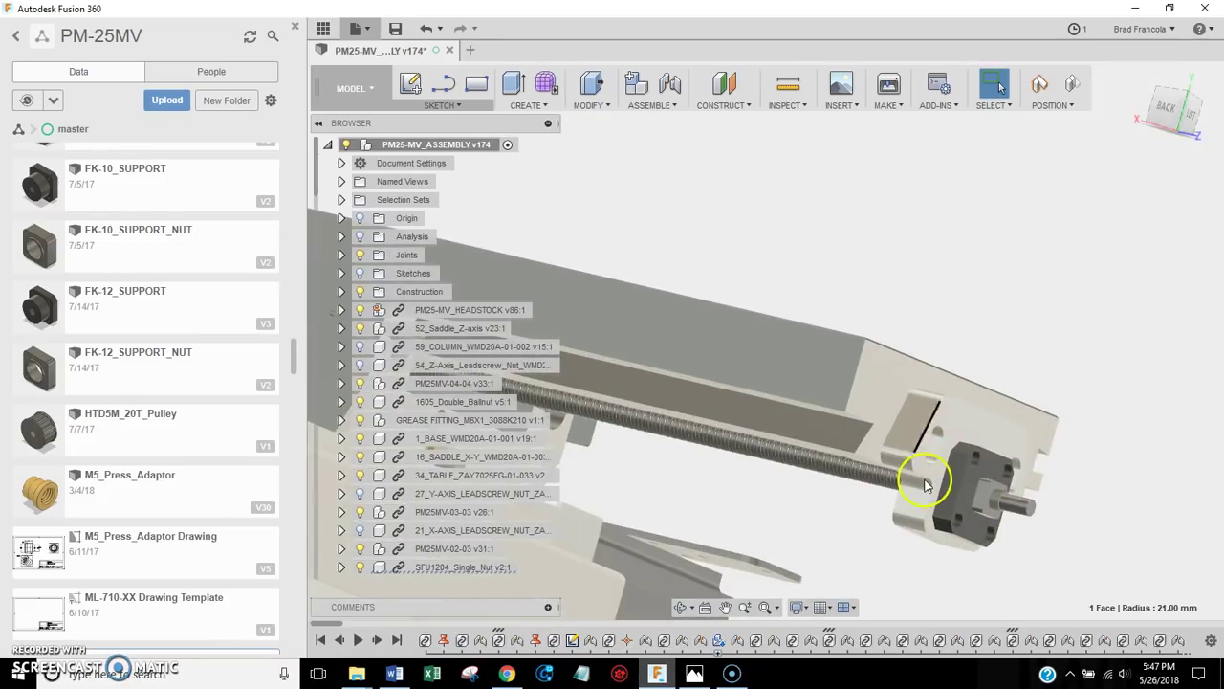
pyautogui.scroll(2, 943, 462)
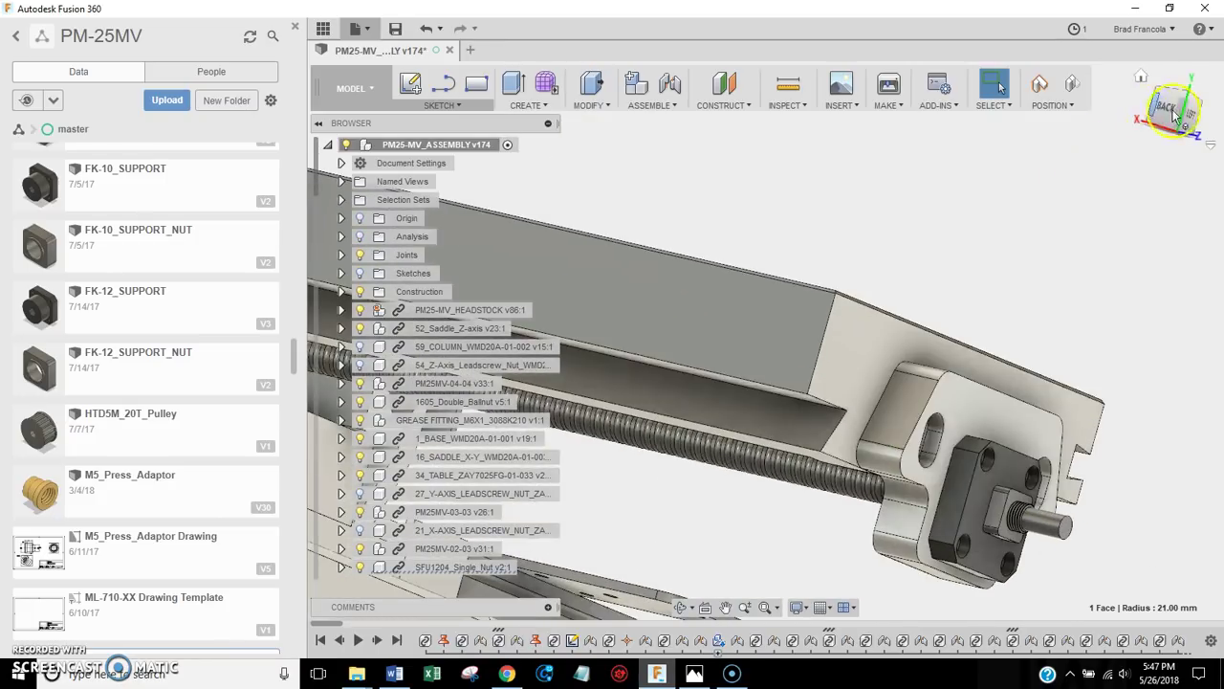
pyautogui.moveTo(1171, 112); pyautogui.dragTo(1138, 111)
pyautogui.keyDown('shift'); pyautogui.moveTo(765, 340); pyautogui.dragTo(1204, 267, button='middle'); pyautogui.keyUp('shift')
pyautogui.scroll(4, 798, 396)
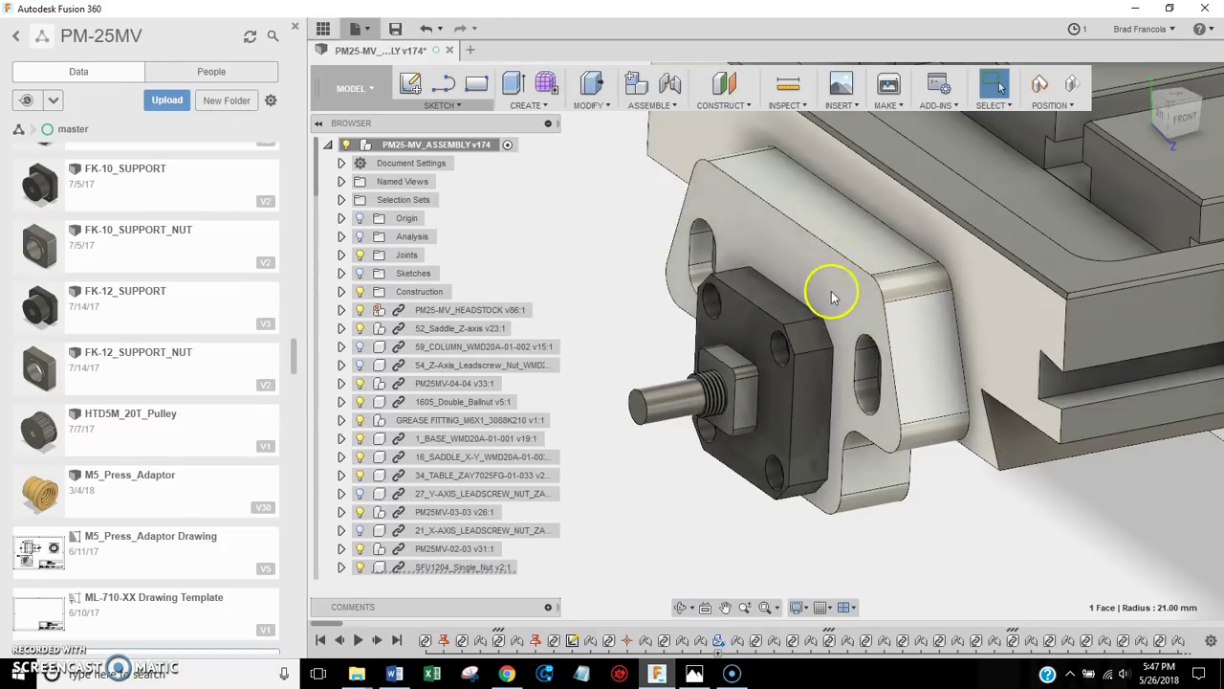
# Review the FK fixed-side support picture in Photos again and return to the Fusion 360 assembly
pyautogui.click(699, 674)
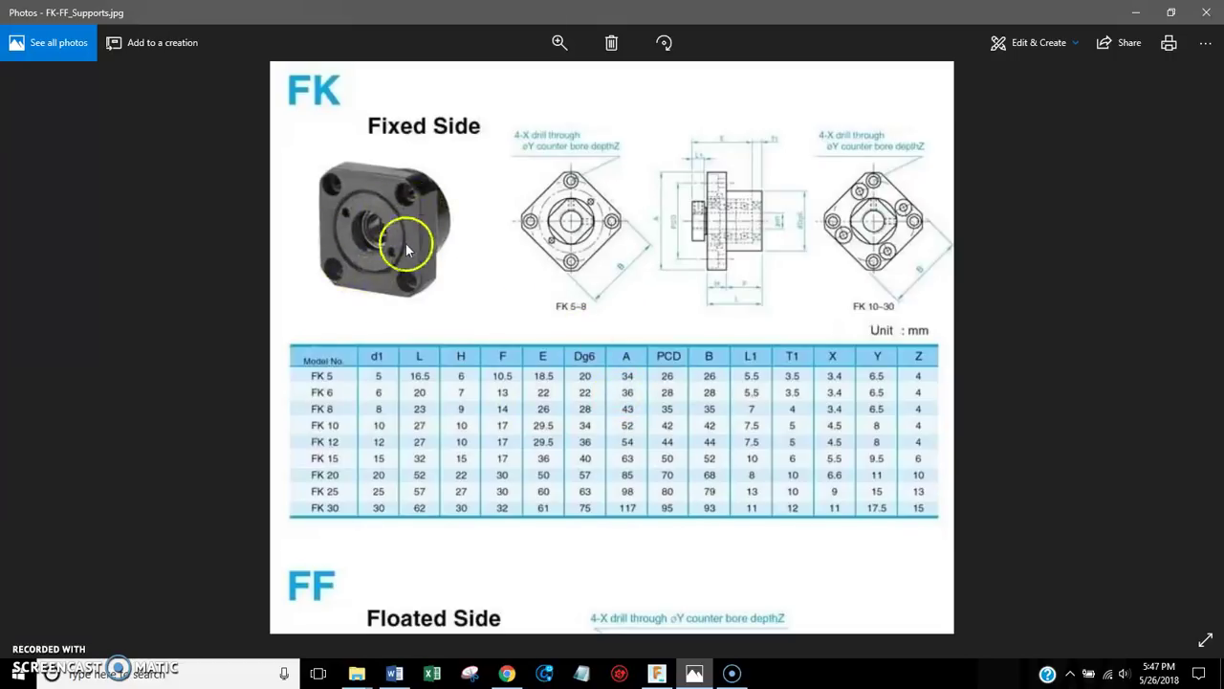
pyautogui.moveTo(705, 677)
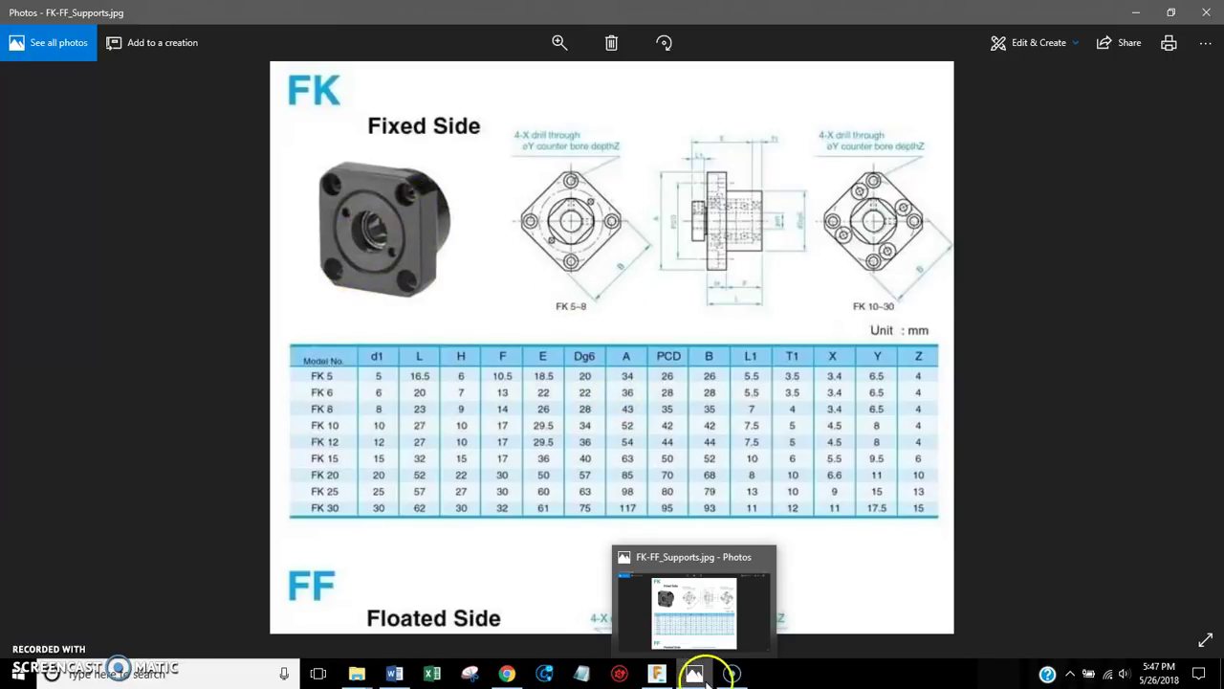
pyautogui.click(657, 673)
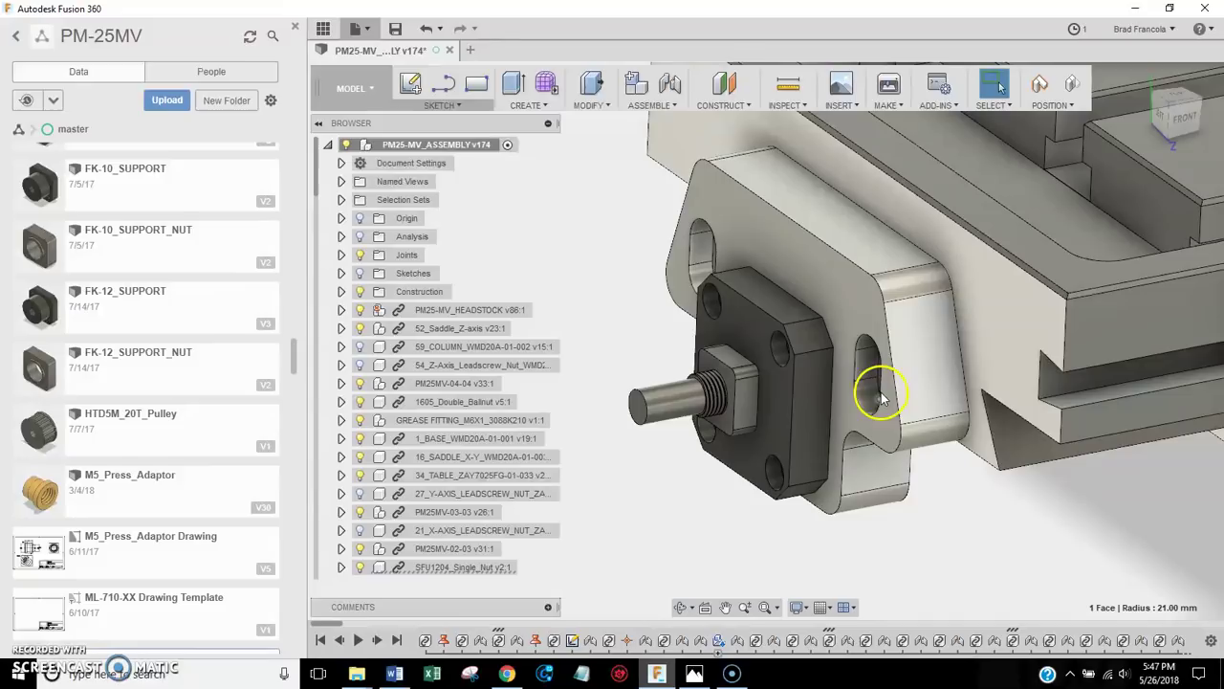
# Examine the Y-axis motor mount at the front of the base and the bearing support inside it from above
pyautogui.scroll(5, 746, 345)
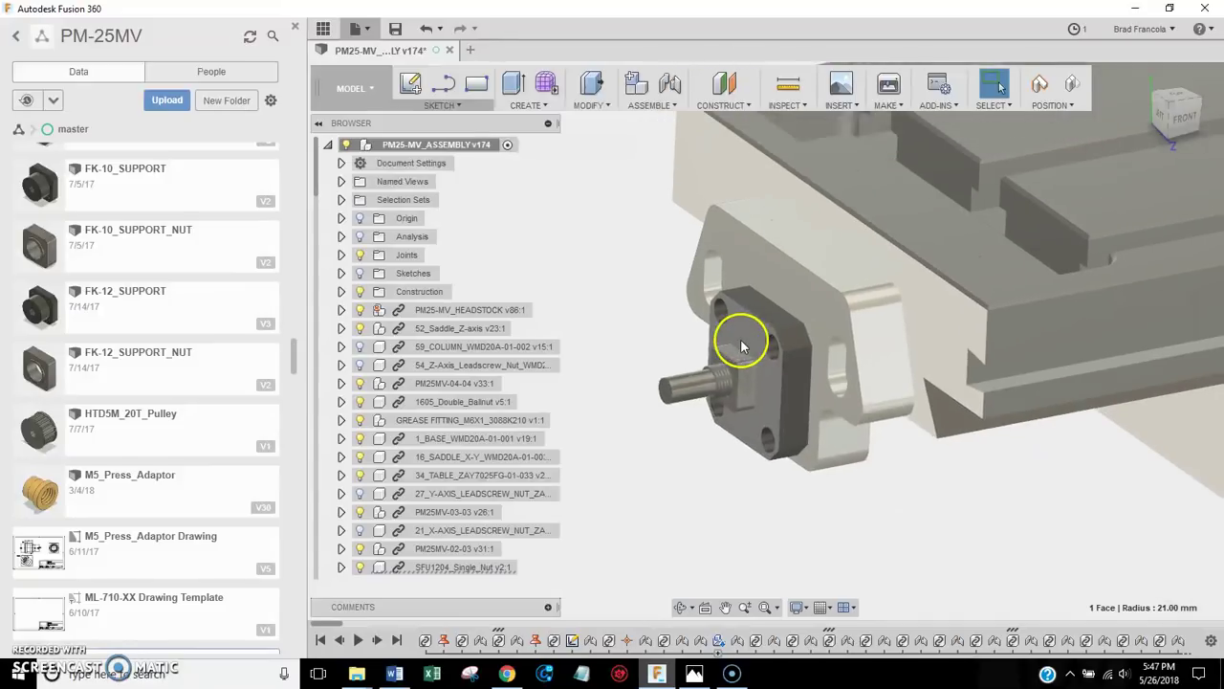
pyautogui.scroll(5, 735, 357)
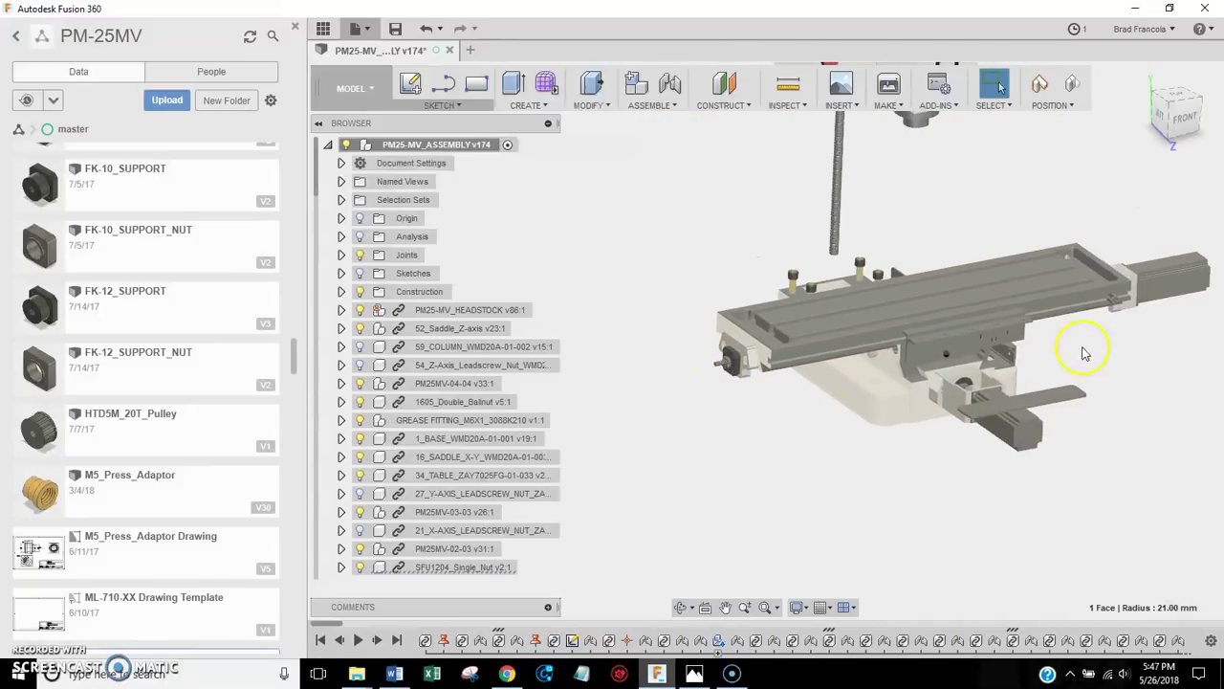
pyautogui.moveTo(1184, 132); pyautogui.dragTo(1080, 293)
pyautogui.scroll(-10, 957, 420)
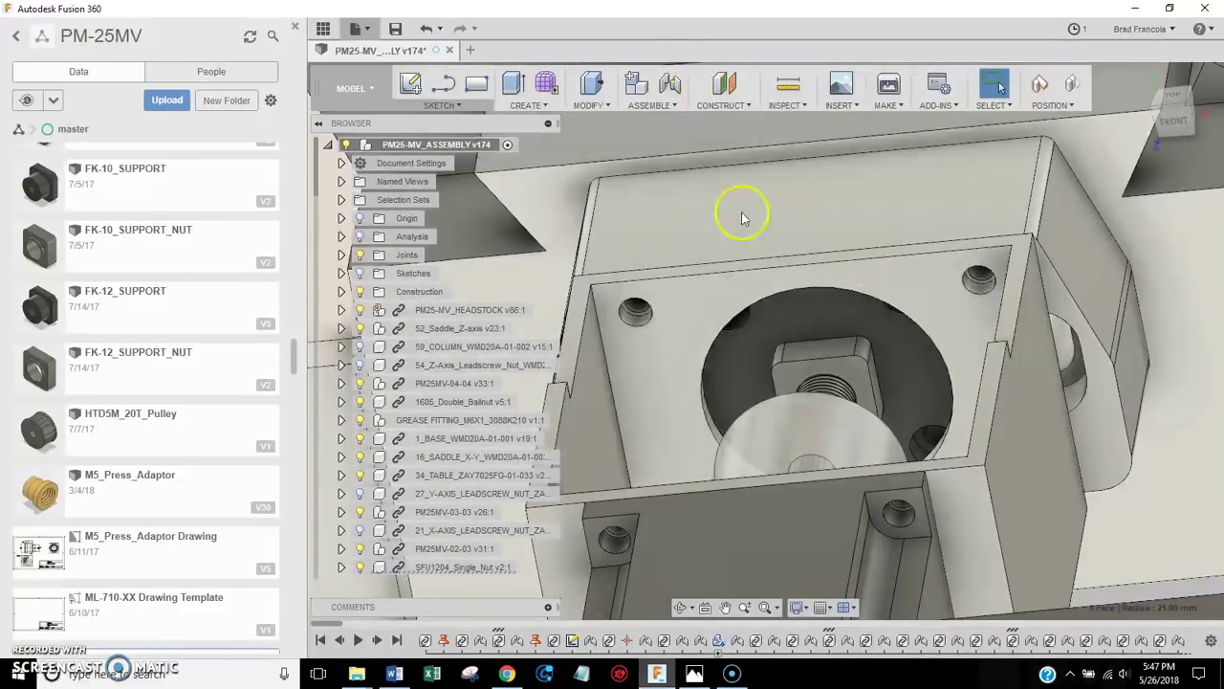
pyautogui.scroll(10, 879, 349)
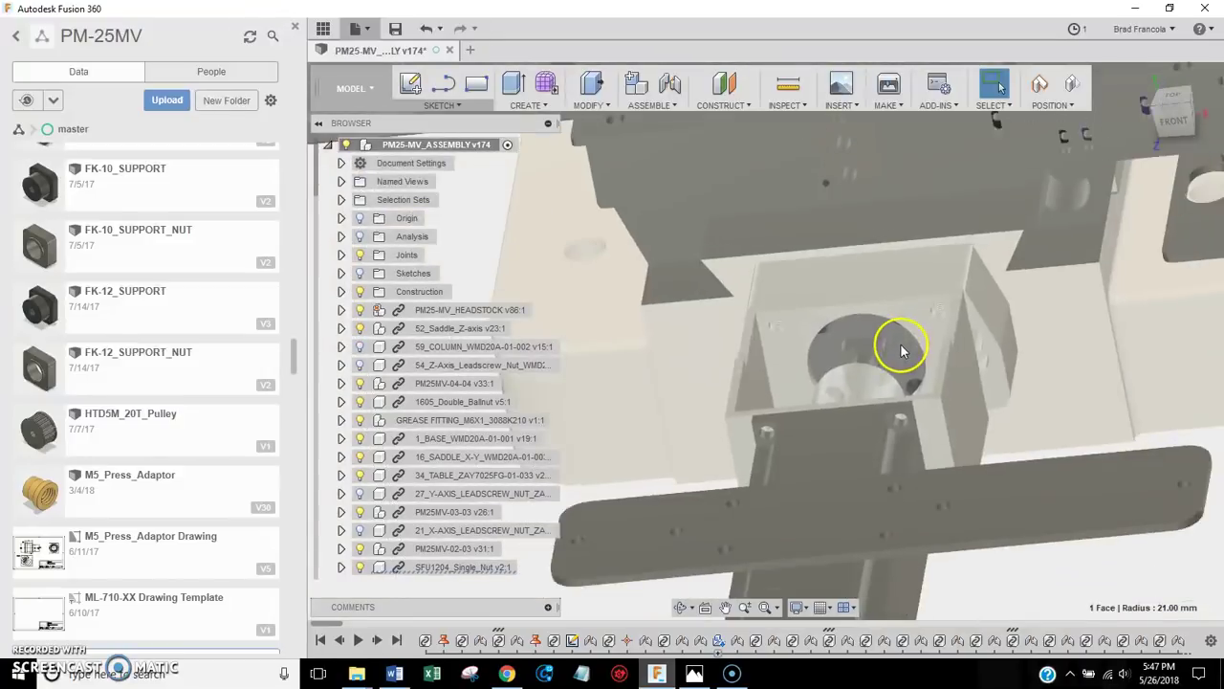
# Examine the Z-axis motor mount and the bearing support at the upper end of the vertical ball screw
pyautogui.scroll(6, 891, 379)
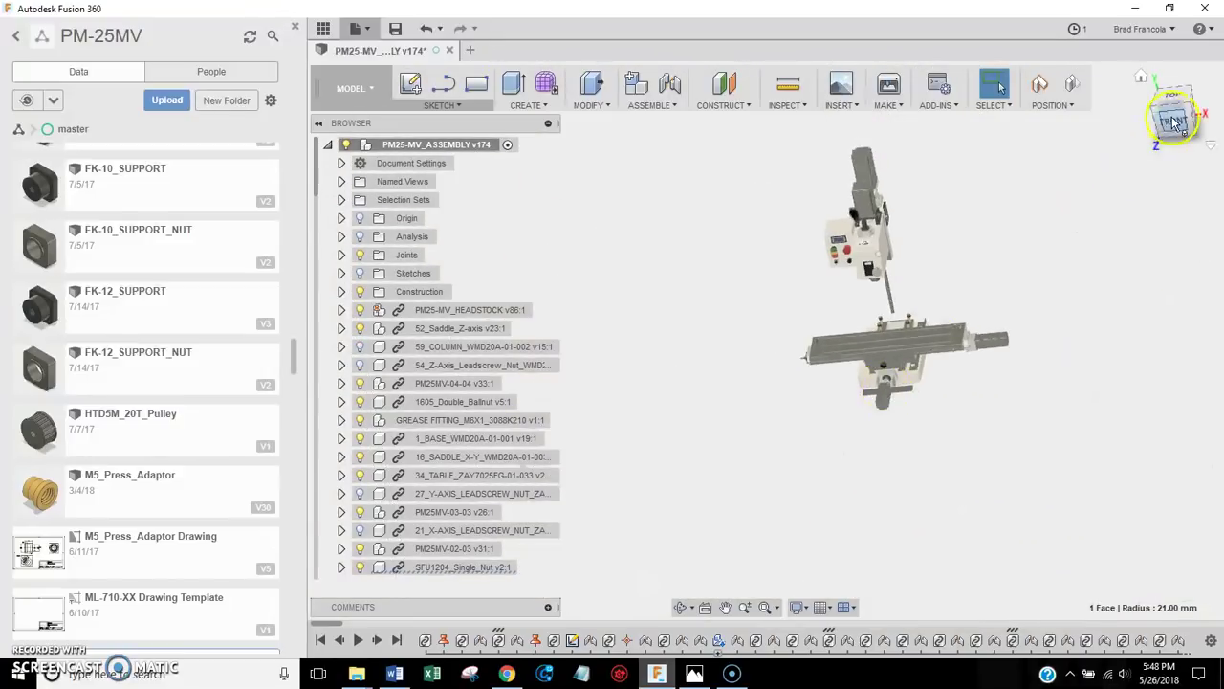
pyautogui.moveTo(1175, 119); pyautogui.dragTo(1123, 108)
pyautogui.keyDown('shift'); pyautogui.moveTo(1123, 107); pyautogui.dragTo(1071, 120, button='middle'); pyautogui.keyUp('shift')
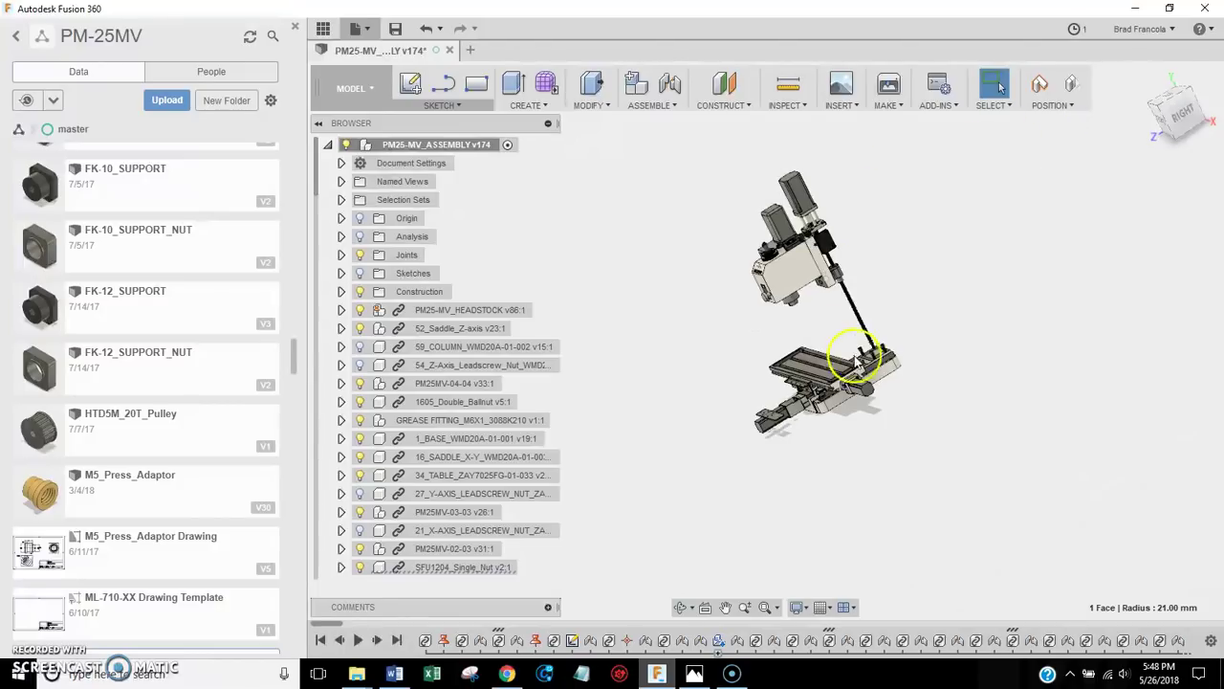
pyautogui.scroll(-3, 861, 382)
pyautogui.scroll(-2, 861, 383)
pyautogui.scroll(3, 837, 435)
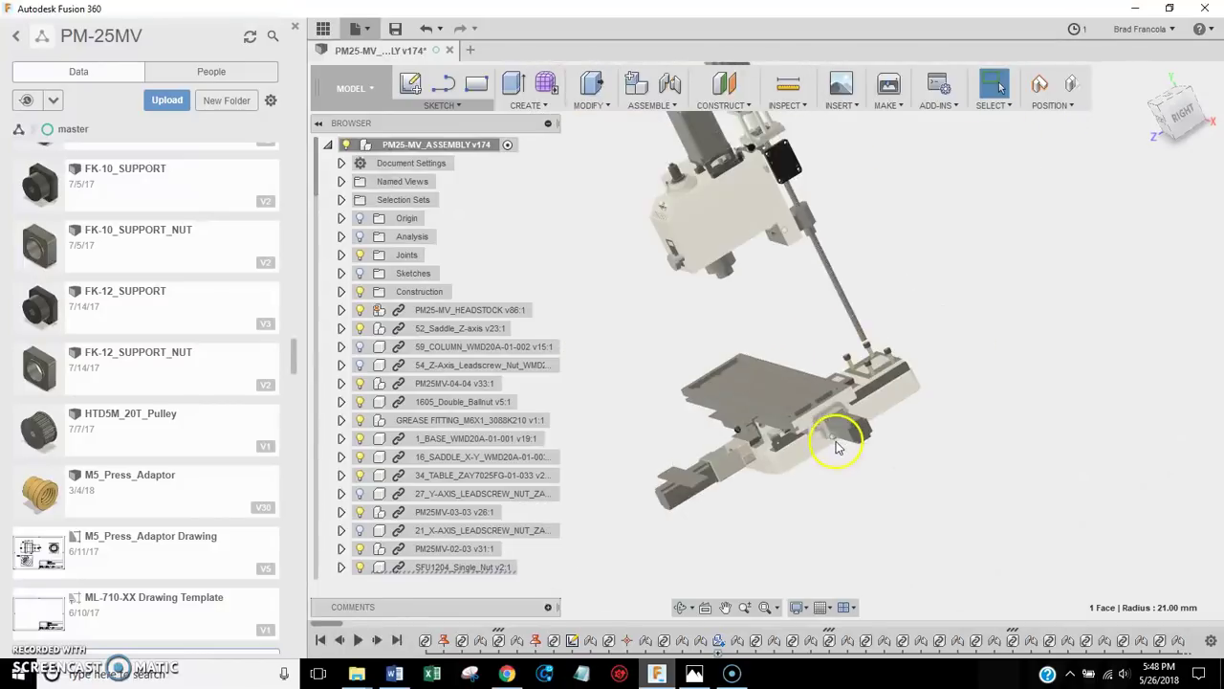
pyautogui.scroll(-5, 812, 309)
pyautogui.scroll(-4, 776, 230)
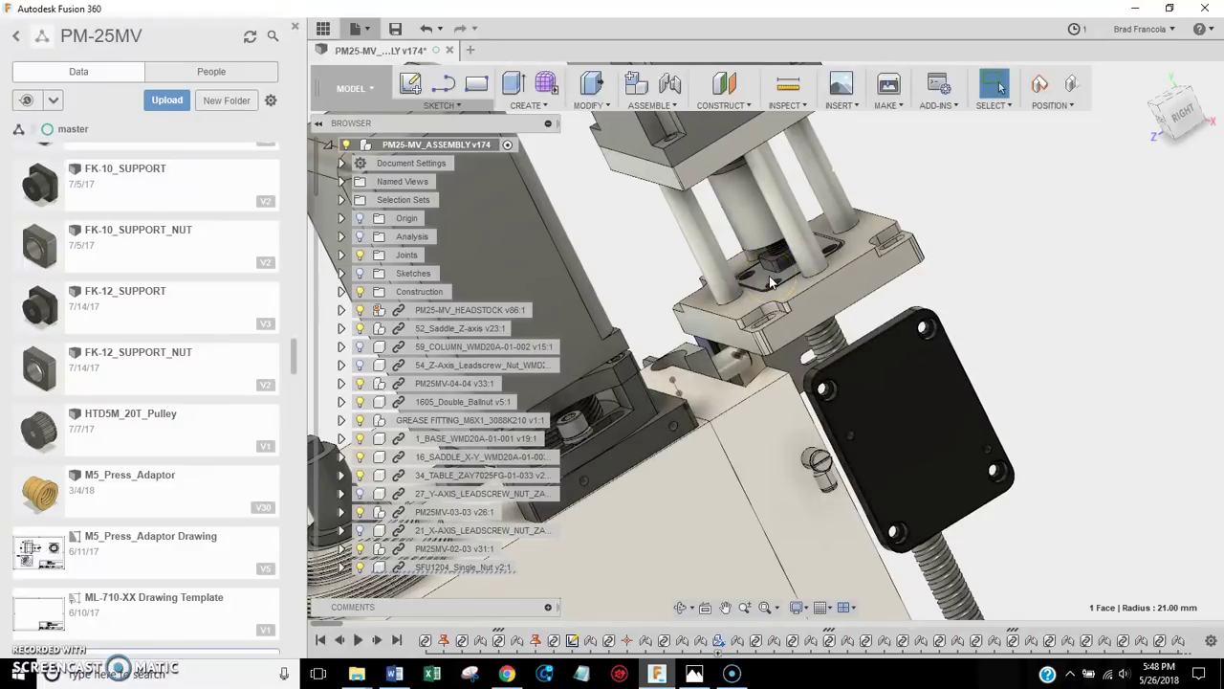
pyautogui.scroll(4, 769, 275)
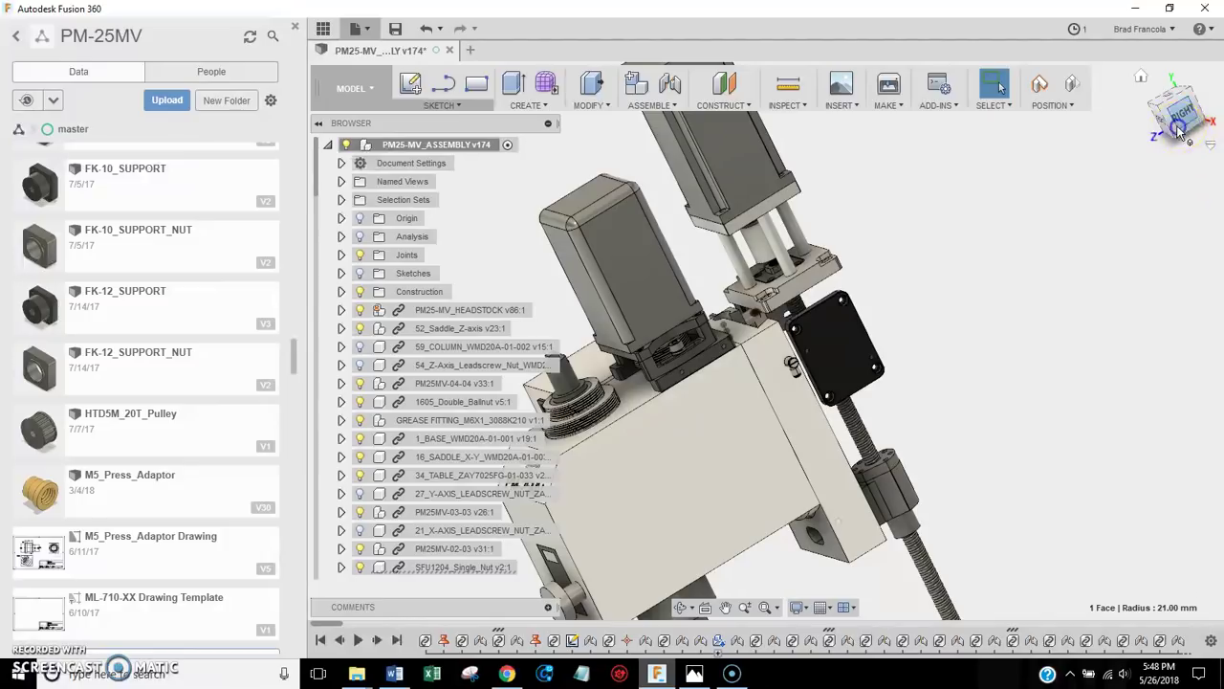
# Examine the complete assembly from the front, left and right sides, including the underside of the table
pyautogui.moveTo(1179, 130); pyautogui.dragTo(943, 252)
pyautogui.scroll(4, 768, 347)
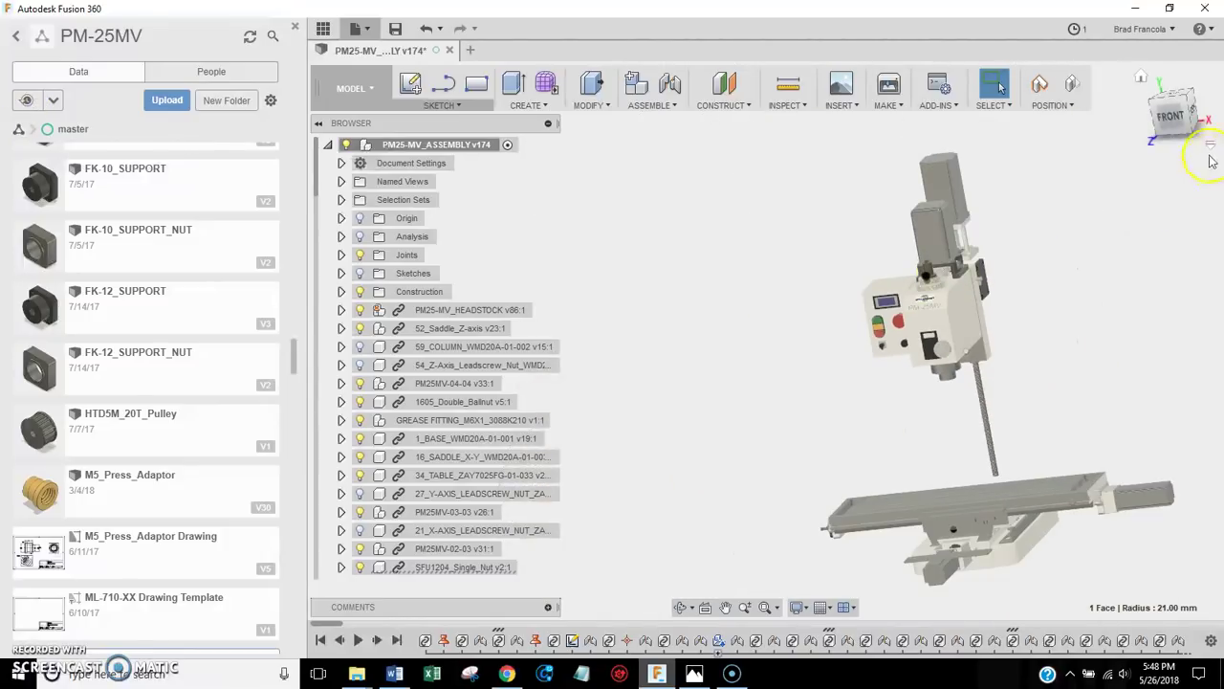
pyautogui.moveTo(1166, 127); pyautogui.dragTo(66, 112)
pyautogui.scroll(2, 877, 344)
pyautogui.scroll(-4, 1055, 303)
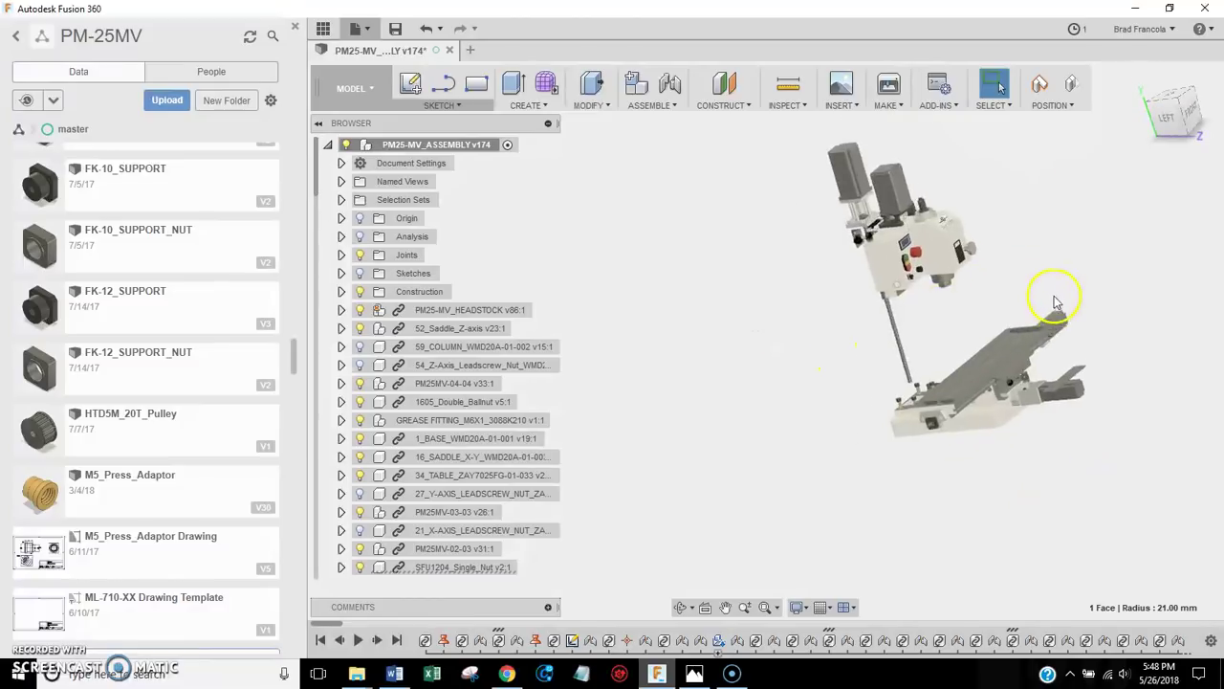
pyautogui.moveTo(1178, 124); pyautogui.dragTo(1104, 115)
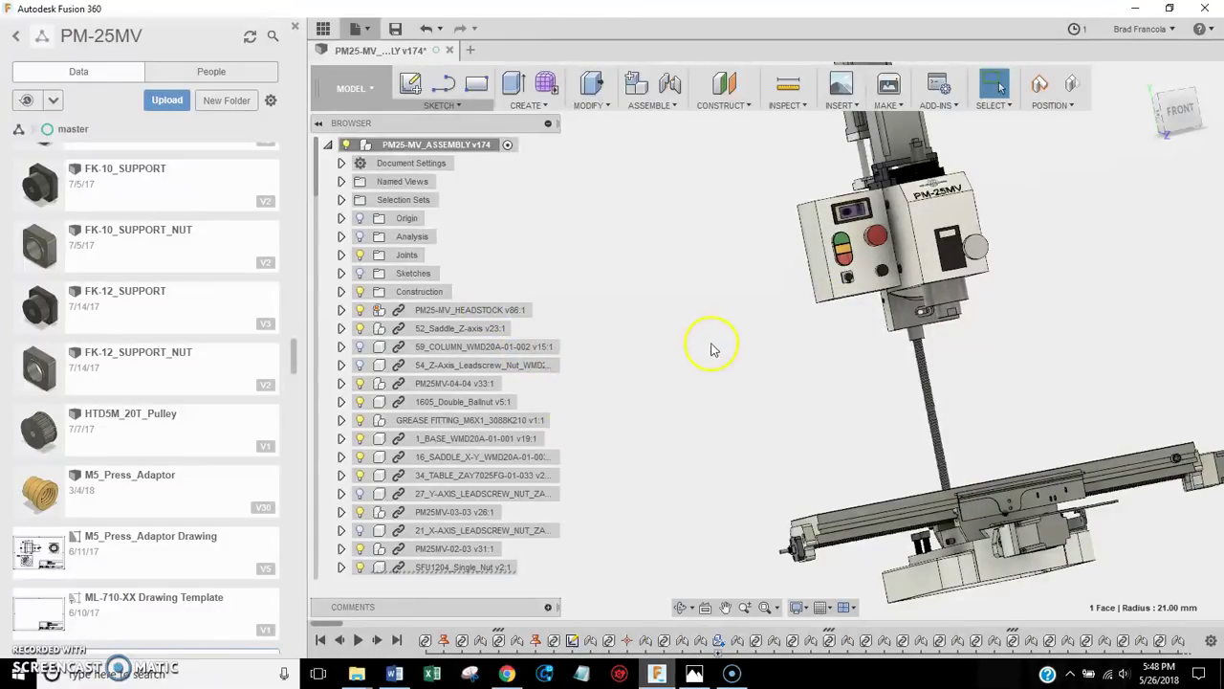
pyautogui.scroll(-2, 711, 349)
pyautogui.keyDown('shift'); pyautogui.moveTo(1123, 123); pyautogui.dragTo(1058, 162, button='middle'); pyautogui.keyUp('shift')
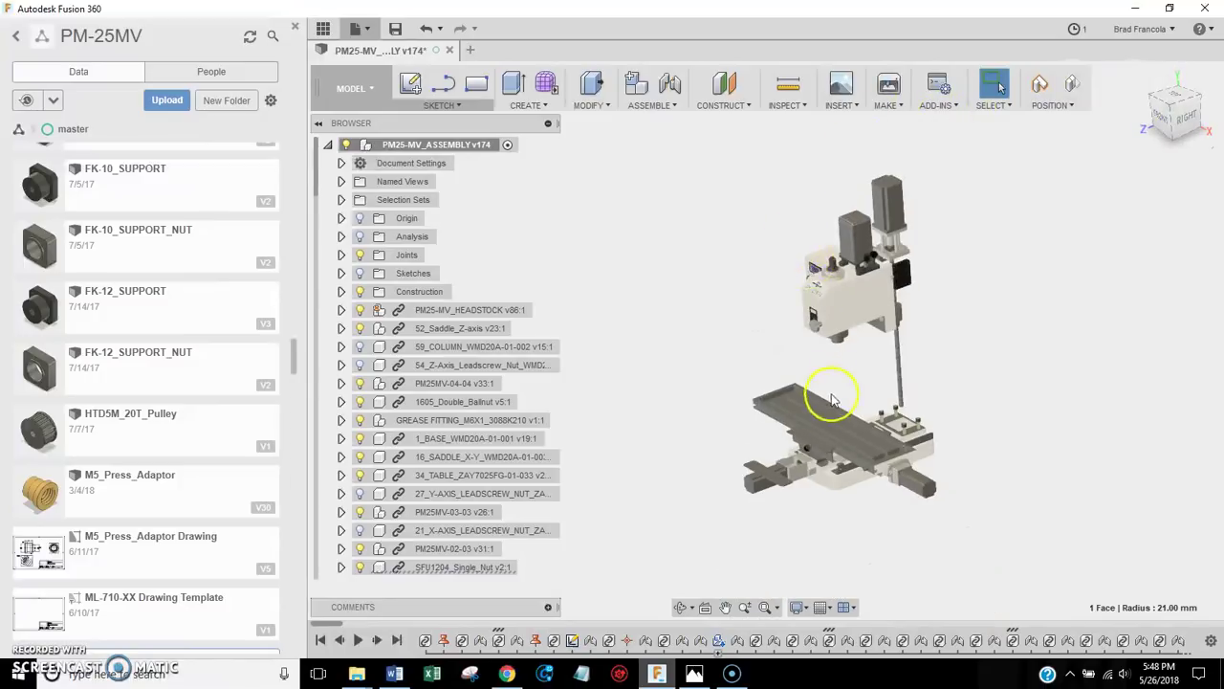
# Examine the bracket on the saddle's front face and the Y-axis motor mount from the front-right corner
pyautogui.scroll(8, 819, 532)
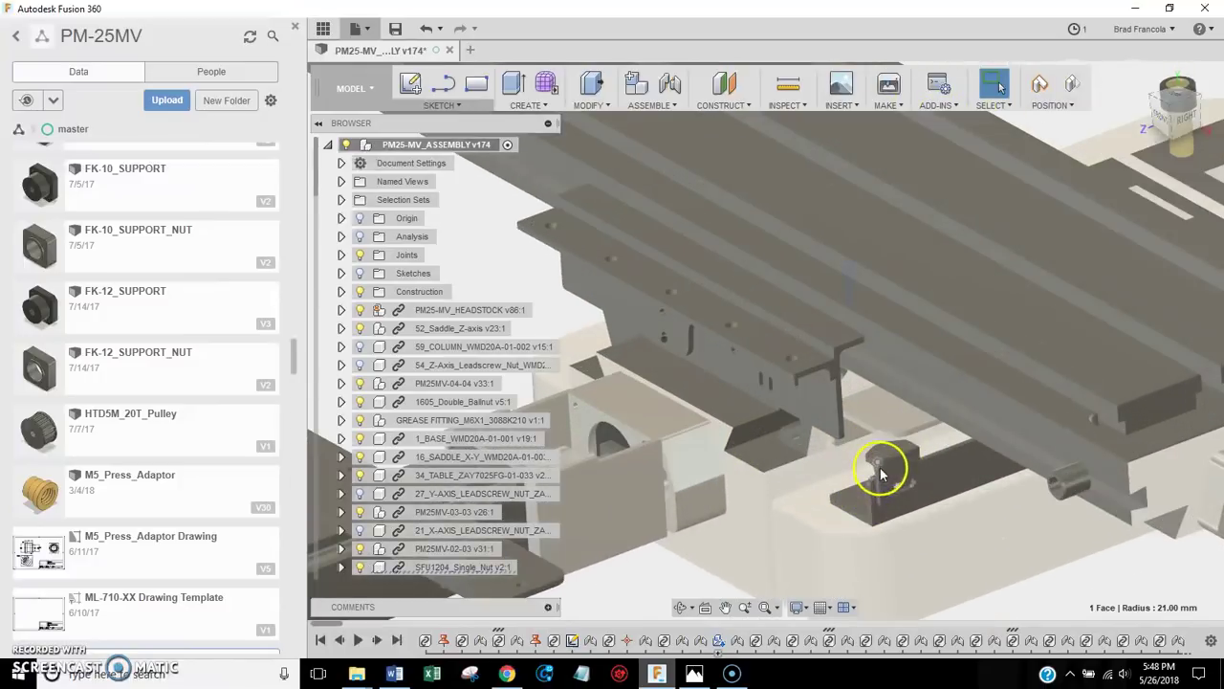
pyautogui.click(1175, 117)
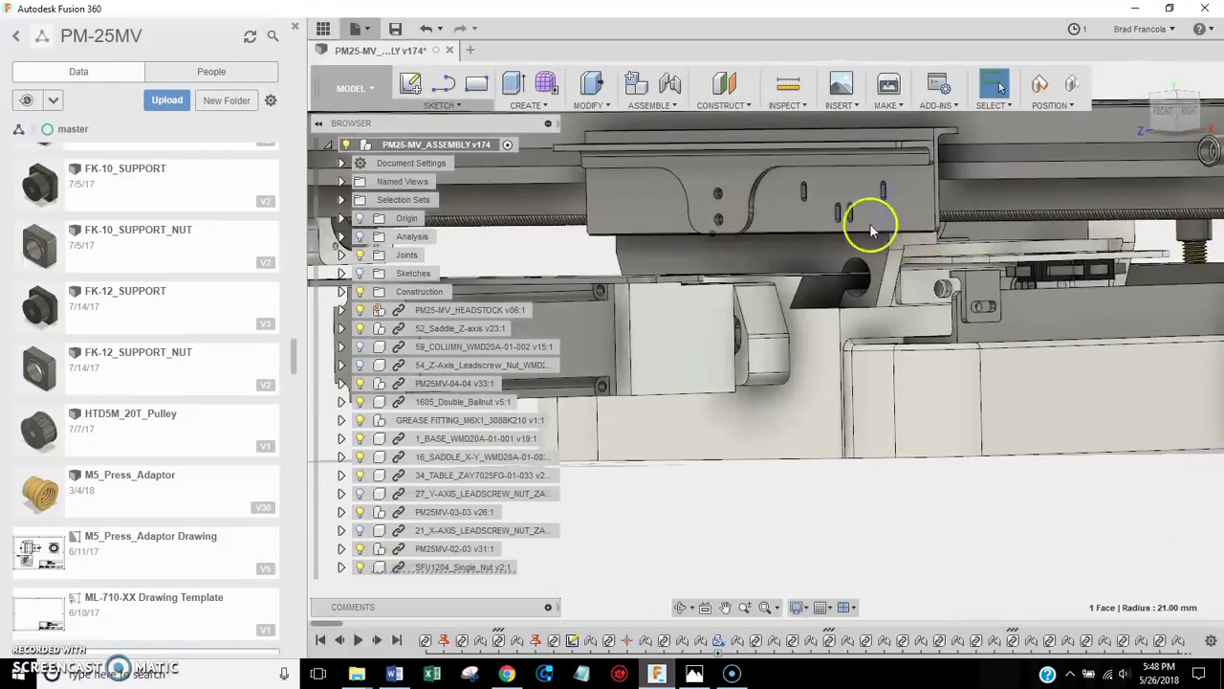
pyautogui.scroll(-3, 888, 325)
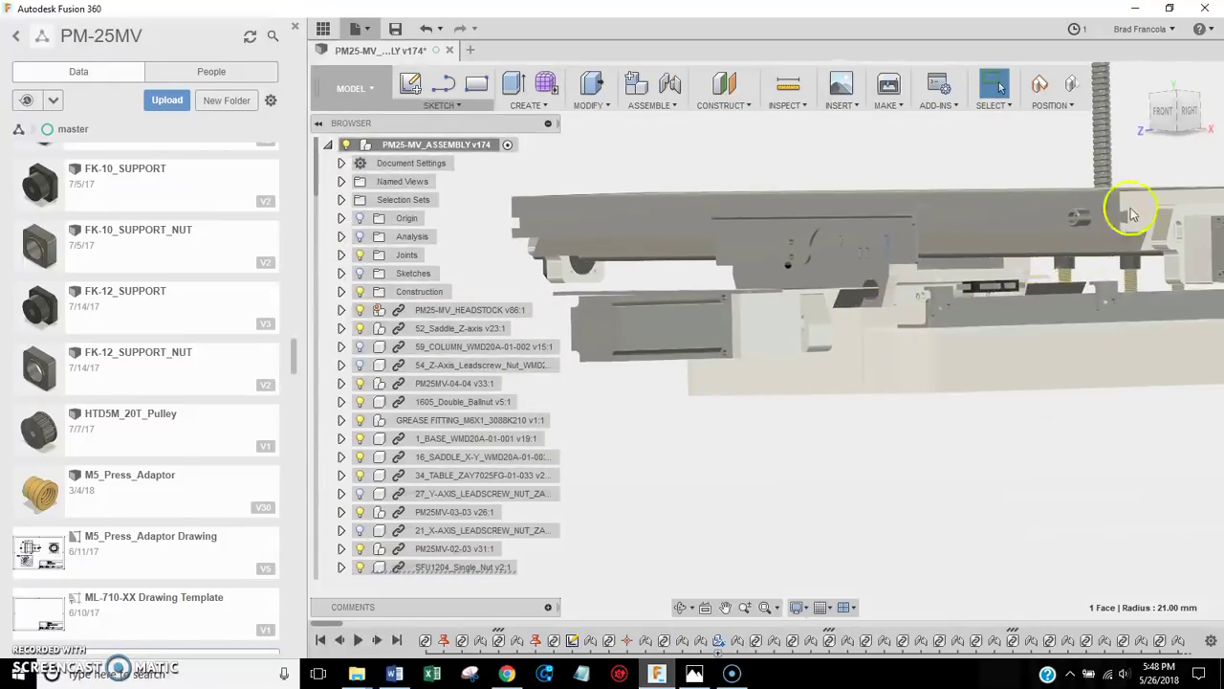
pyautogui.click(1193, 124)
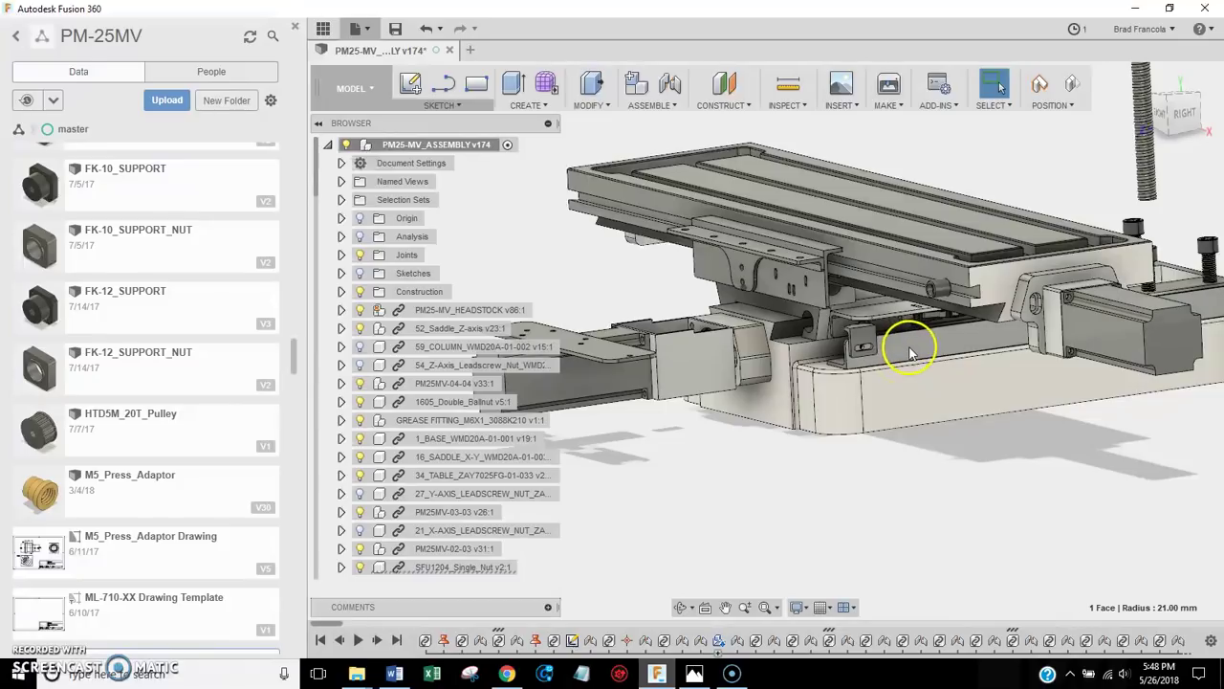
pyautogui.moveTo(1176, 125); pyautogui.dragTo(1191, 100)
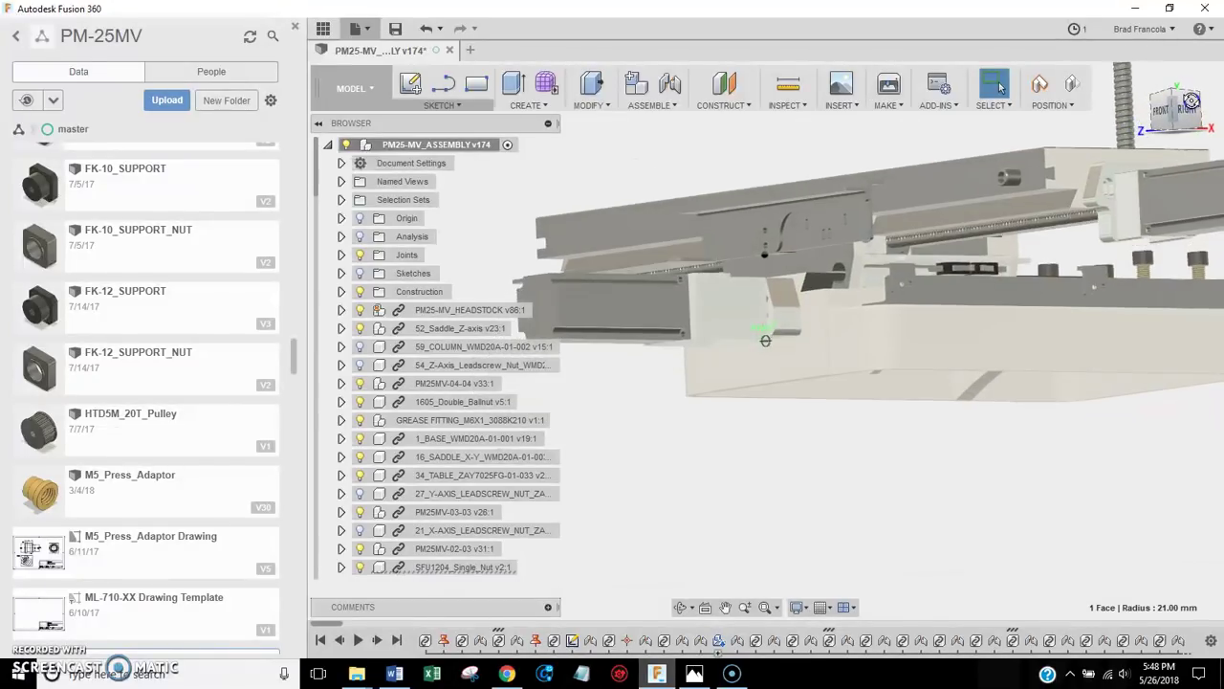
# Examine the slotted bracket and black blocks between the base and the X-axis ball screw, finishing with a front view of the table
pyautogui.scroll(5, 996, 249)
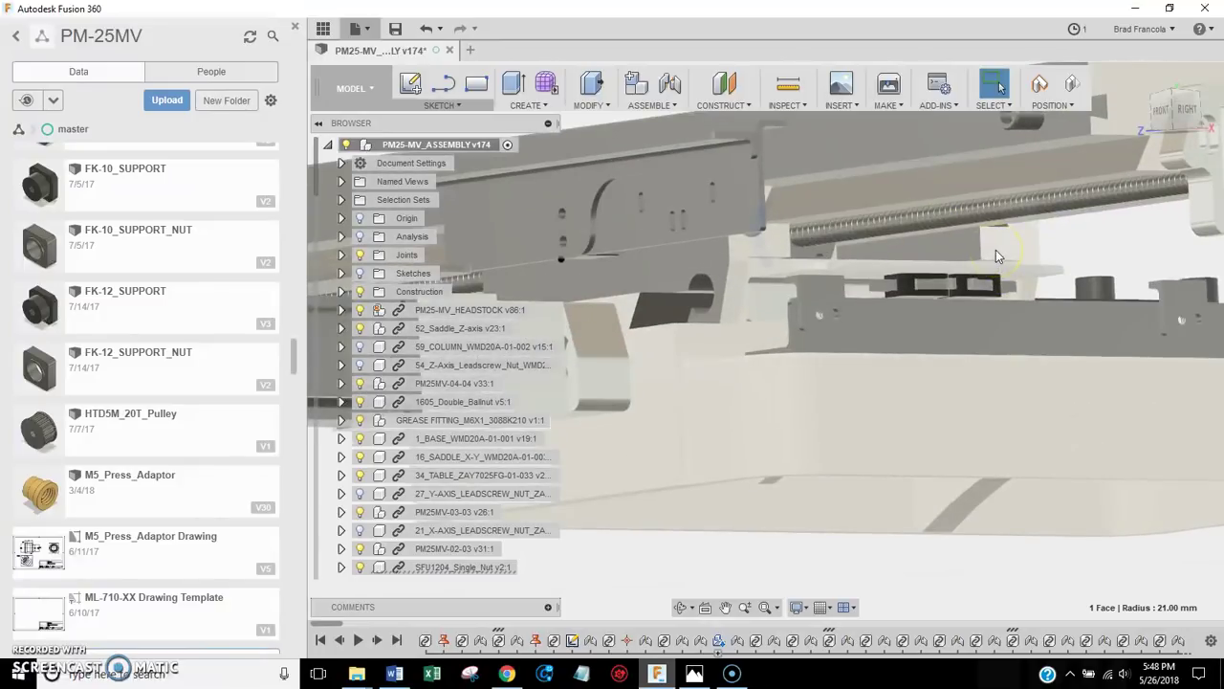
pyautogui.scroll(2, 995, 251)
pyautogui.scroll(2, 923, 298)
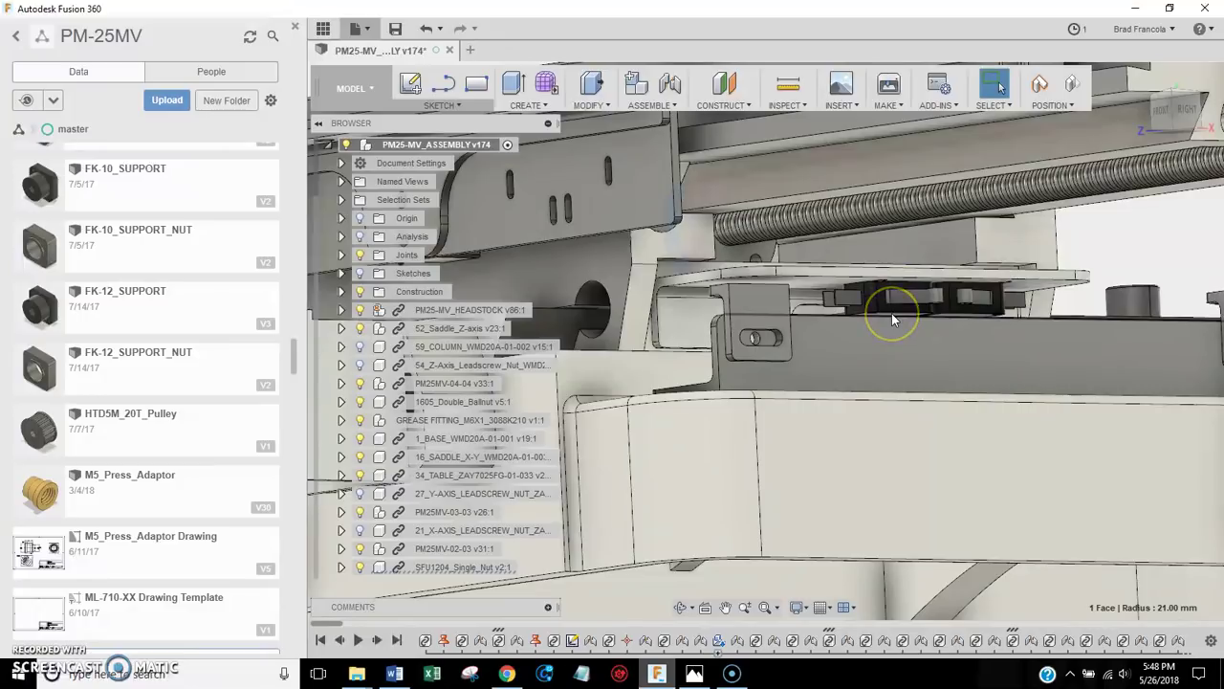
pyautogui.scroll(-6, 892, 316)
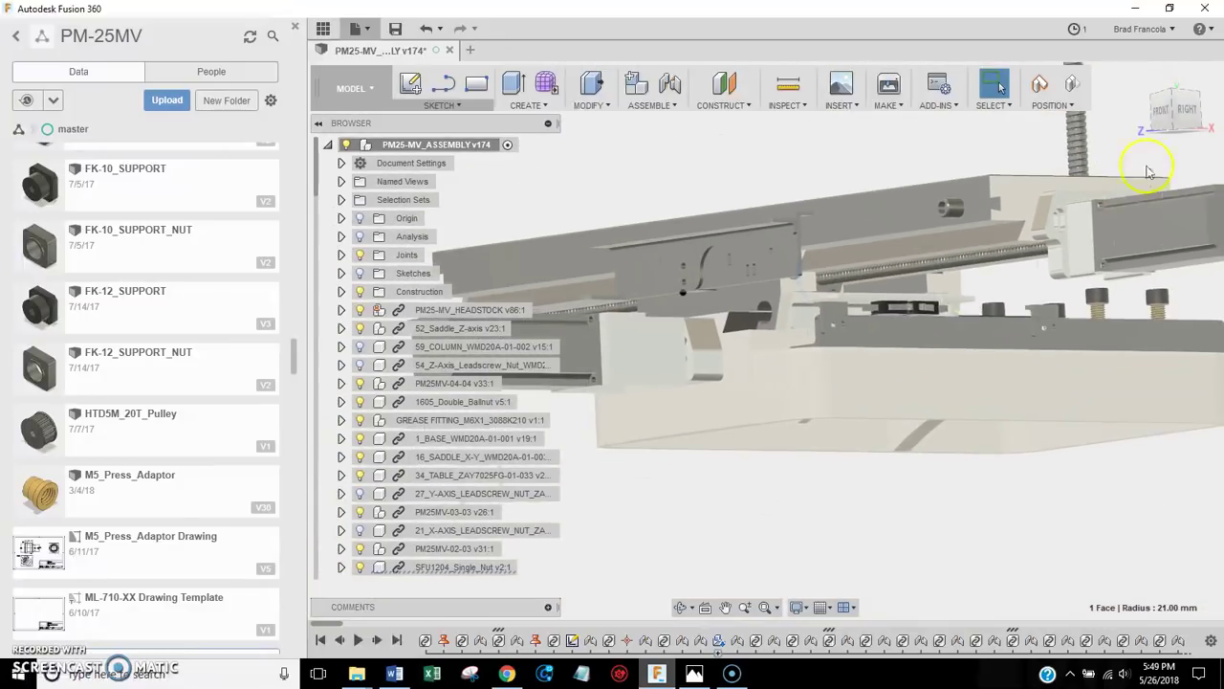
pyautogui.moveTo(1169, 125); pyautogui.dragTo(1079, 139)
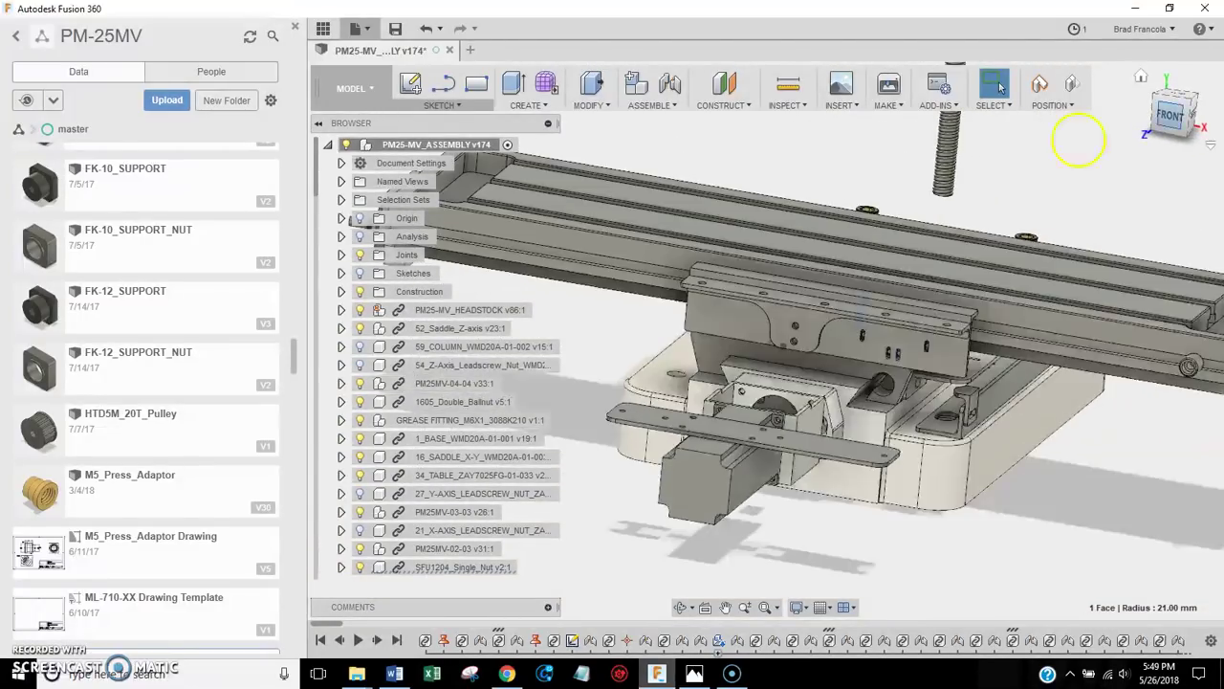
# Switch to Chrome and review the Acorn CNC controller page on the Centroid site, including its wiring diagram
pyautogui.click(507, 671)
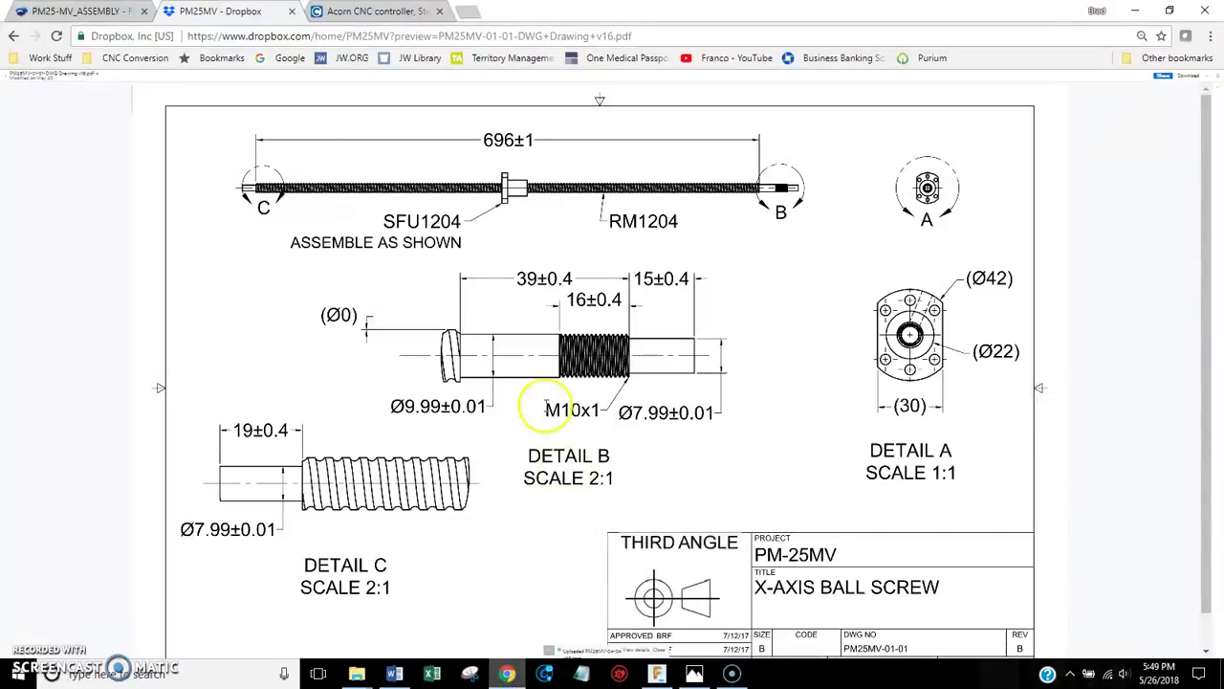
pyautogui.click(380, 12)
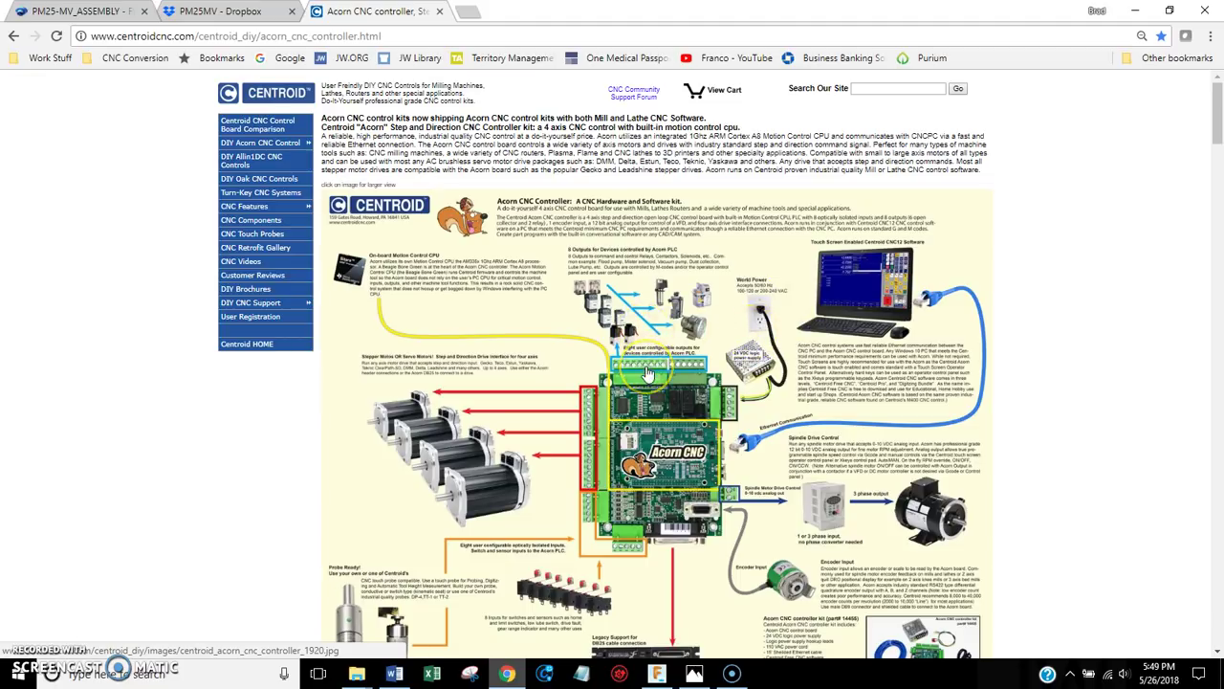
pyautogui.scroll(-2, 648, 373)
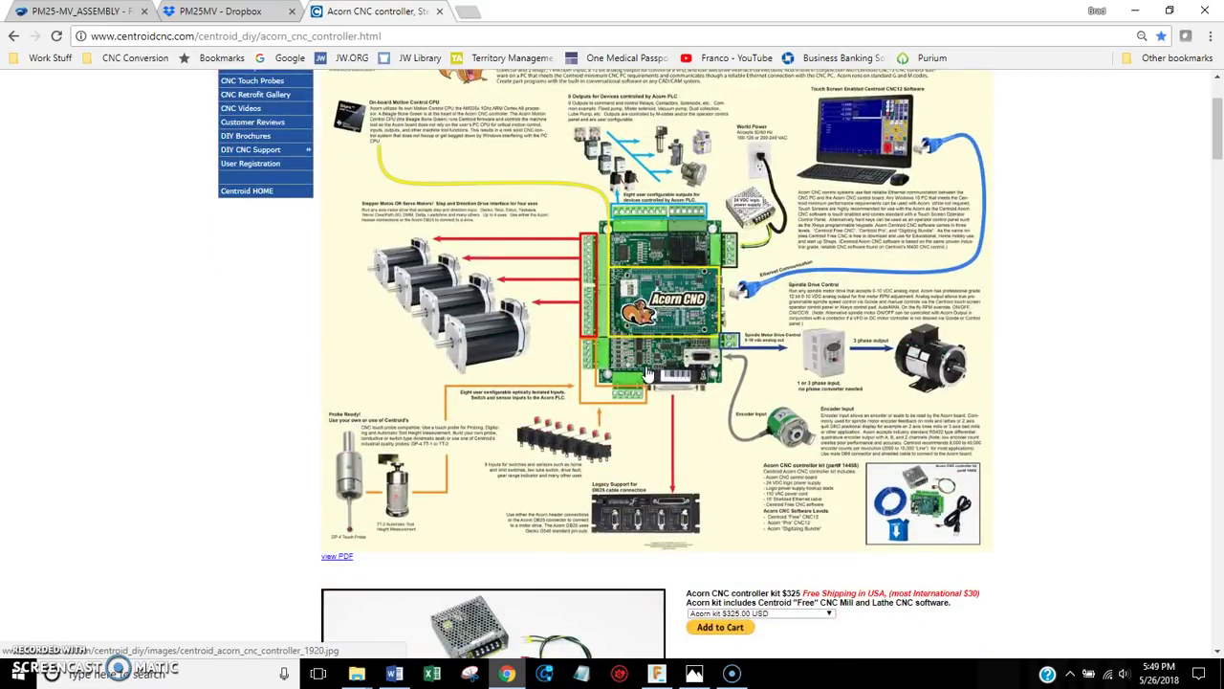
pyautogui.scroll(1, 648, 373)
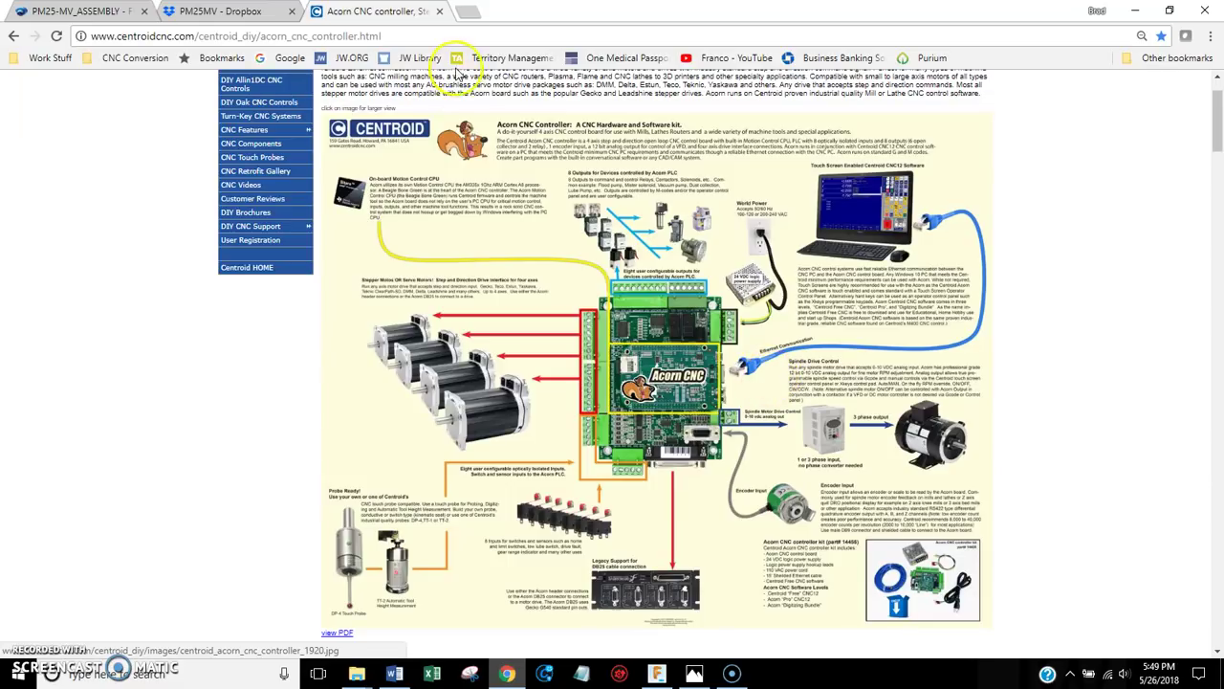
# Return to Fusion 360, make the 59_COLUMN component visible and show the whole machine from the front-right corner
pyautogui.moveTo(657, 678)
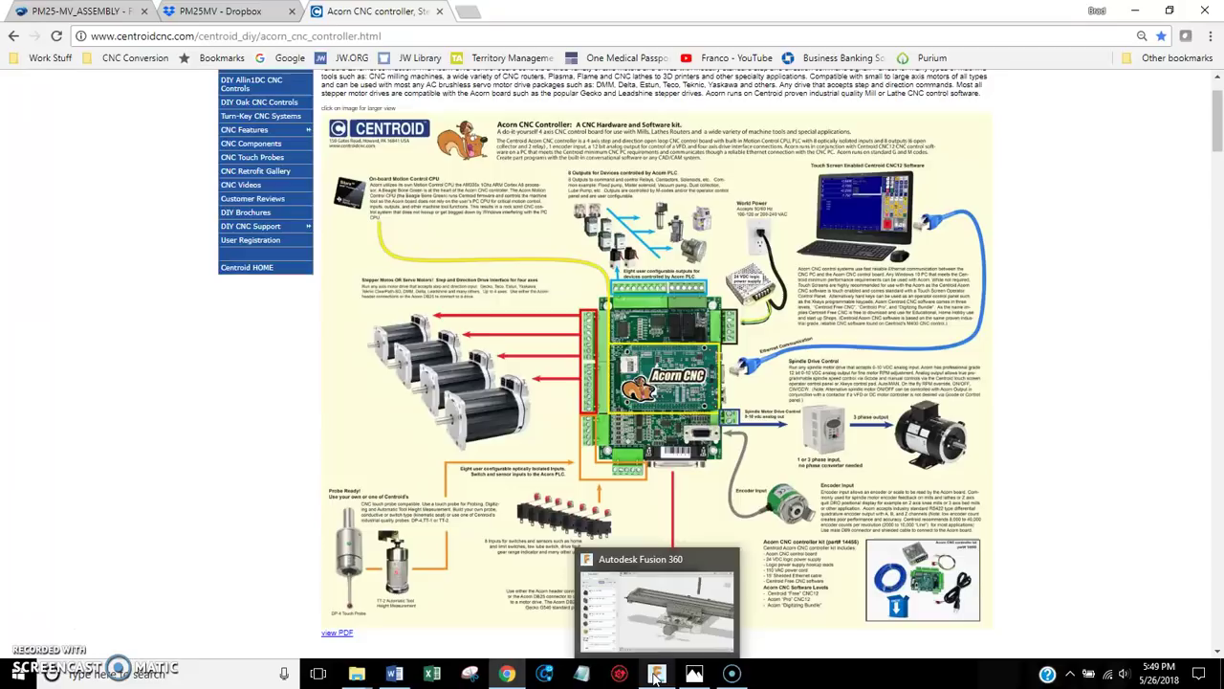
pyautogui.click(656, 676)
pyautogui.scroll(-5, 628, 415)
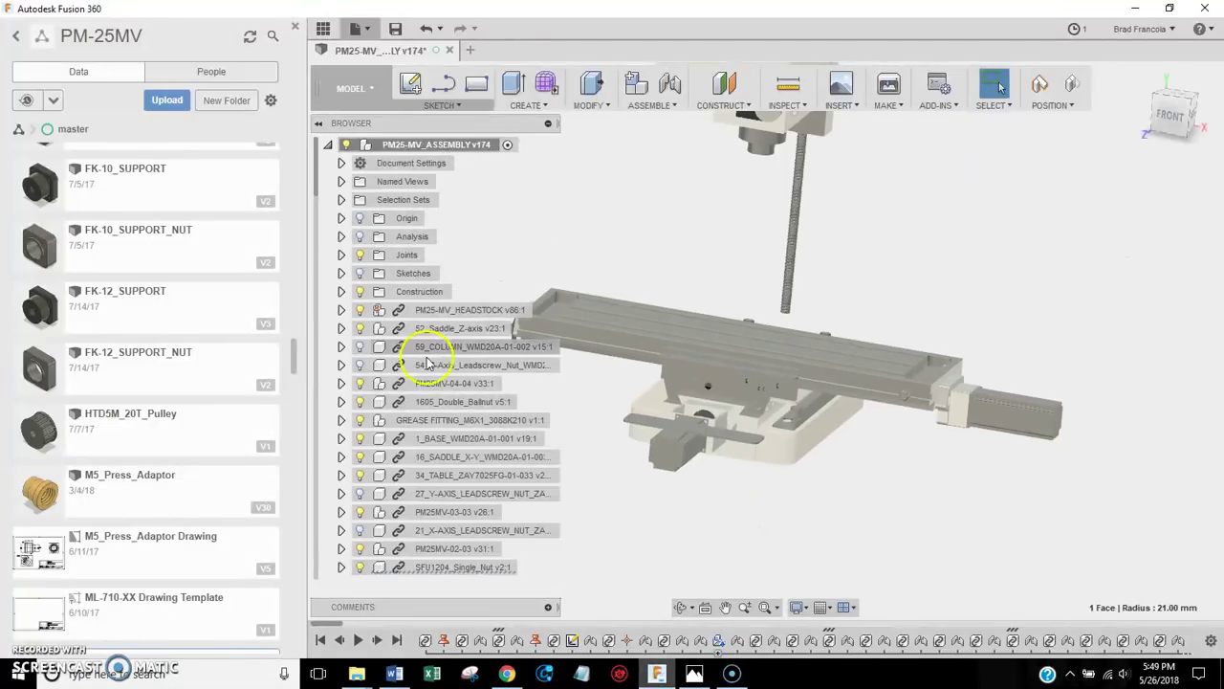
pyautogui.click(361, 348)
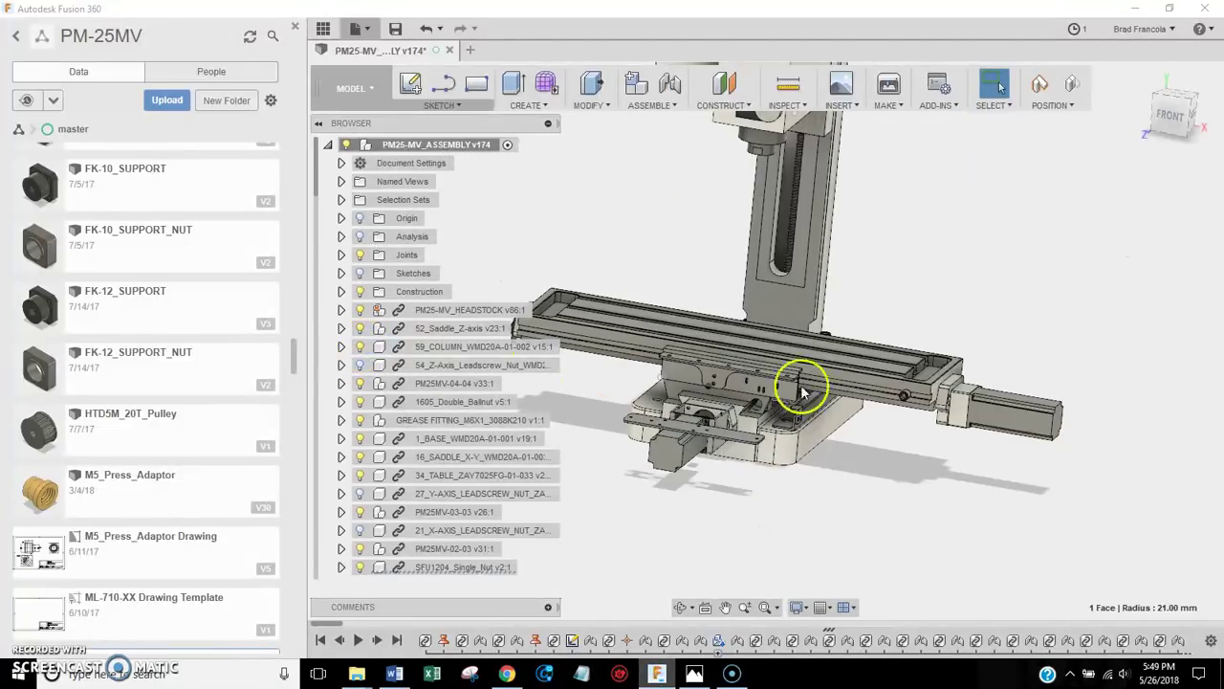
pyautogui.moveTo(1172, 119); pyautogui.dragTo(1121, 158)
pyautogui.scroll(-3, 1120, 322)
pyautogui.keyDown('shift'); pyautogui.moveTo(1052, 420); pyautogui.dragTo(1054, 153, button='middle'); pyautogui.keyUp('shift')
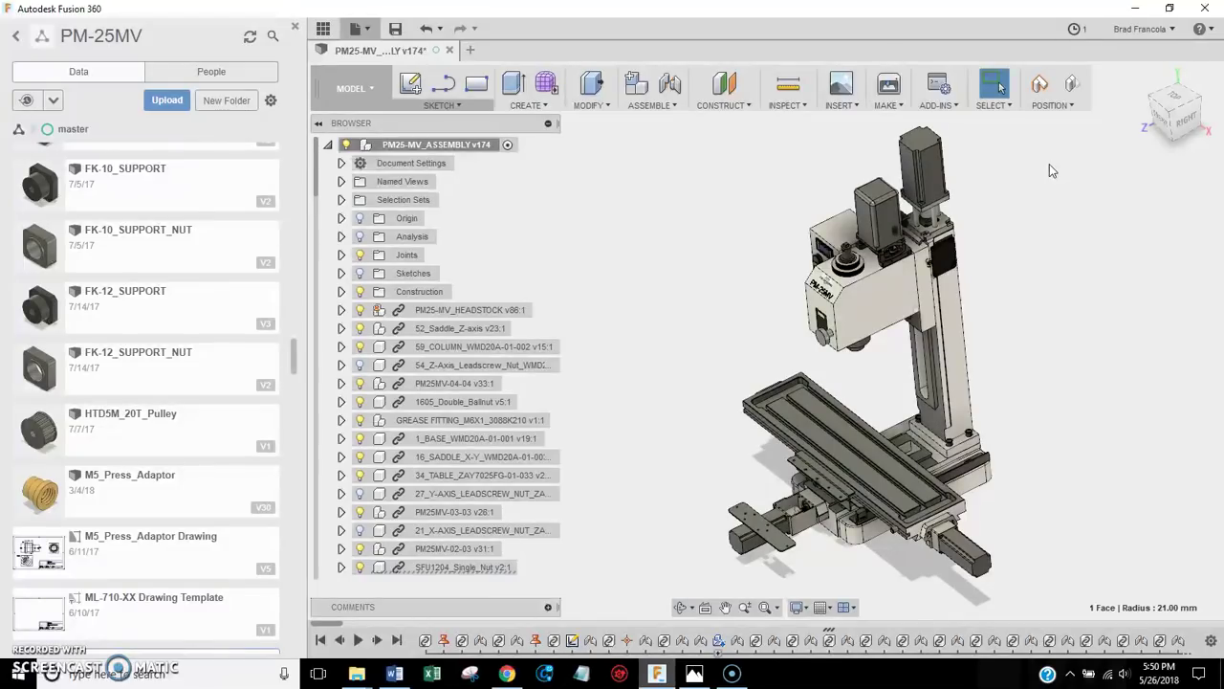
# Switch to the Word document to read the liability and safety disclaimer, and return to the Fusion 360 assembly
pyautogui.click(397, 677)
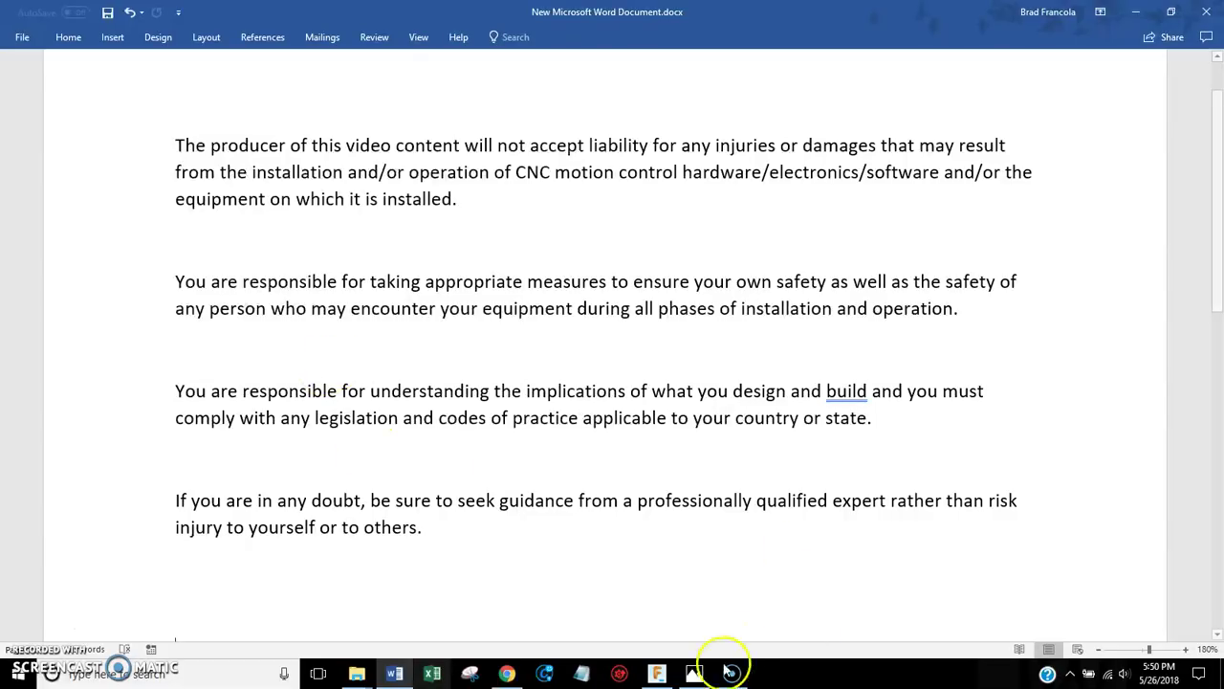
pyautogui.click(659, 674)
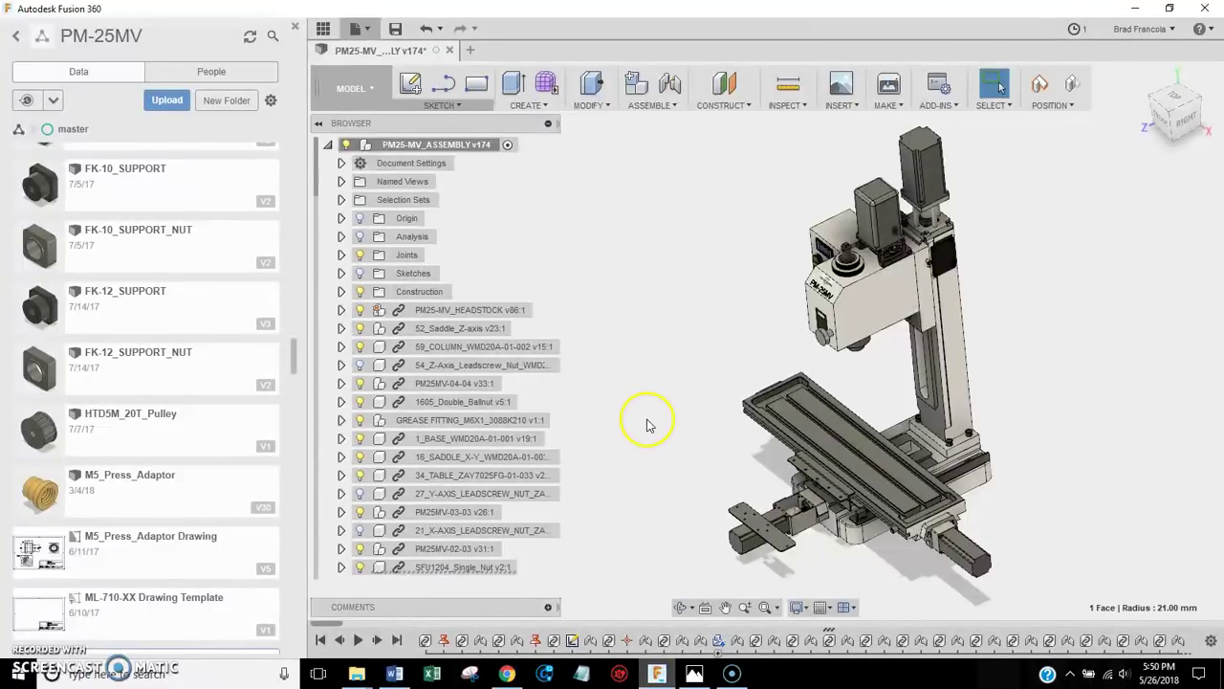